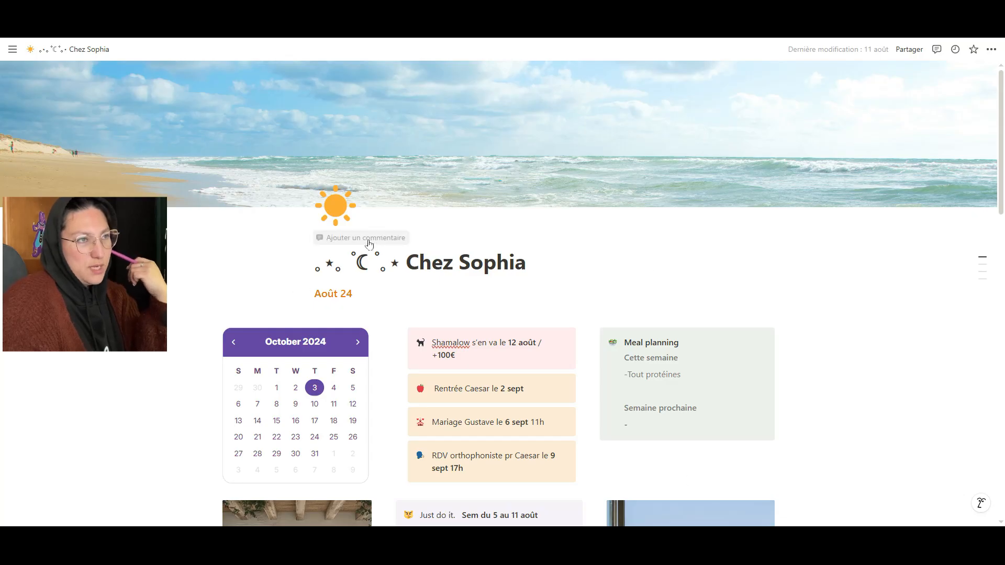
# Look through the August dashboard page, from the calendar and reminders down to the Astro, Monthly and Life page links.
pyautogui.scroll(-2, 368, 243)
pyautogui.scroll(2, 335, 235)
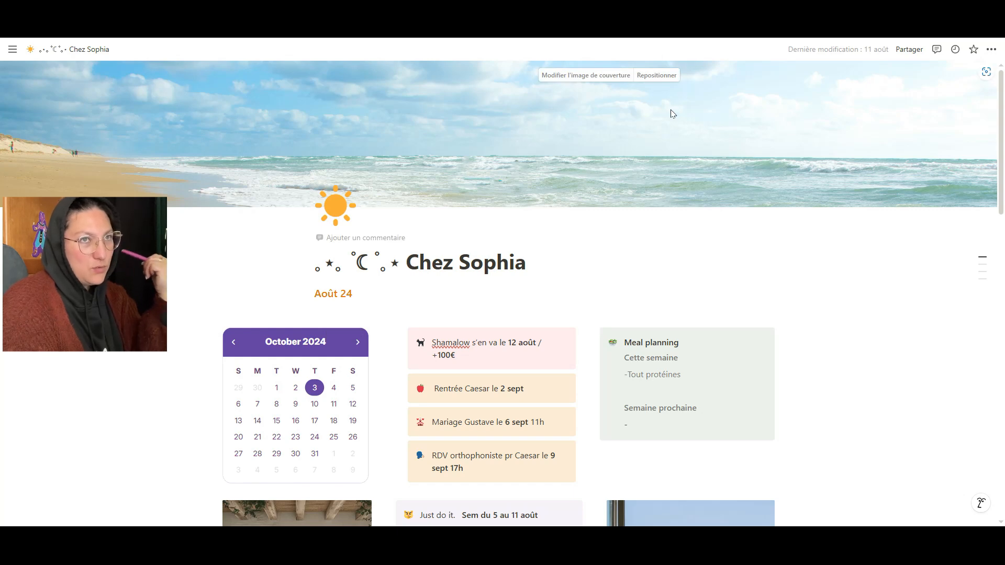
pyautogui.moveTo(880, 54)
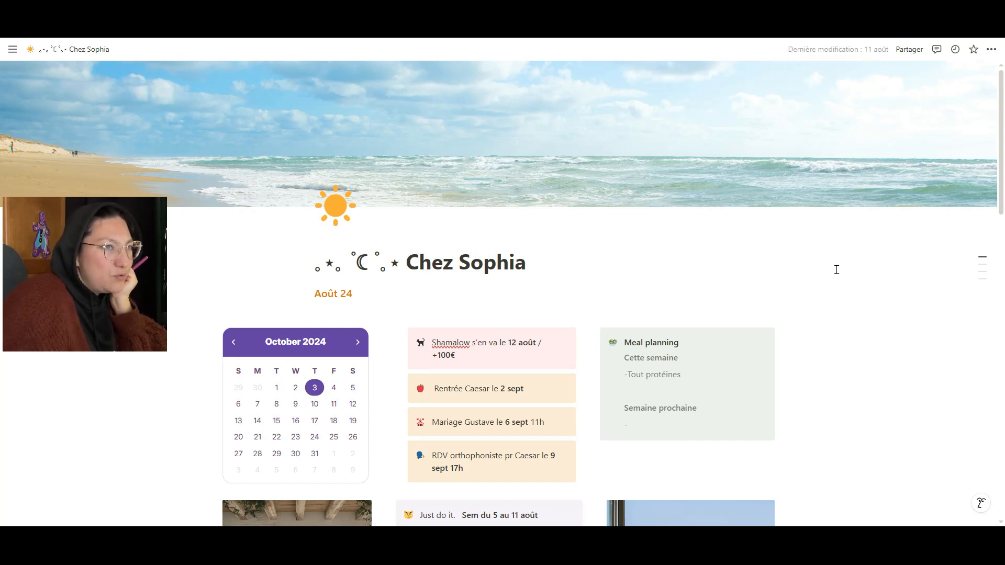
pyautogui.scroll(-3, 826, 270)
pyautogui.scroll(-4, 825, 270)
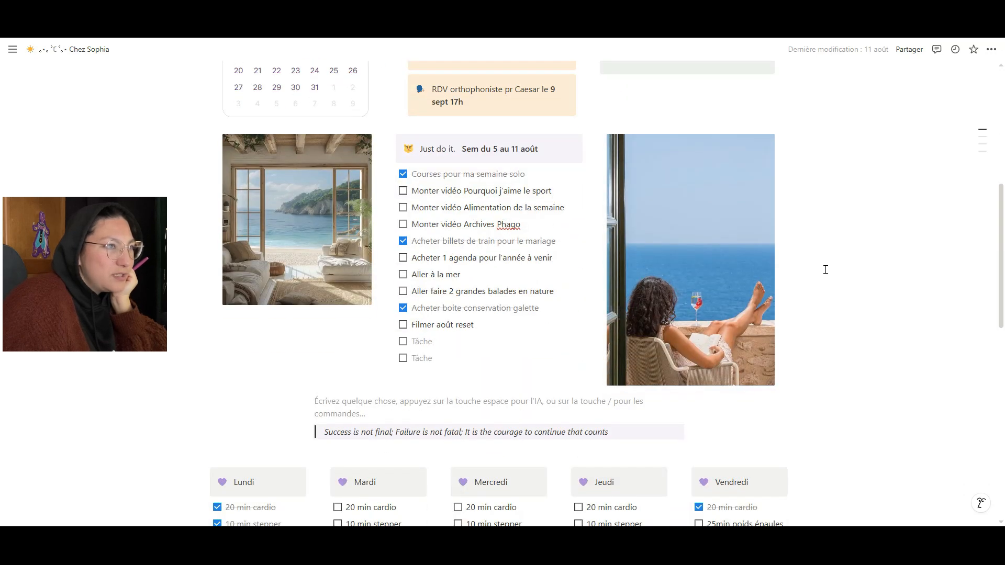
pyautogui.scroll(-4, 825, 270)
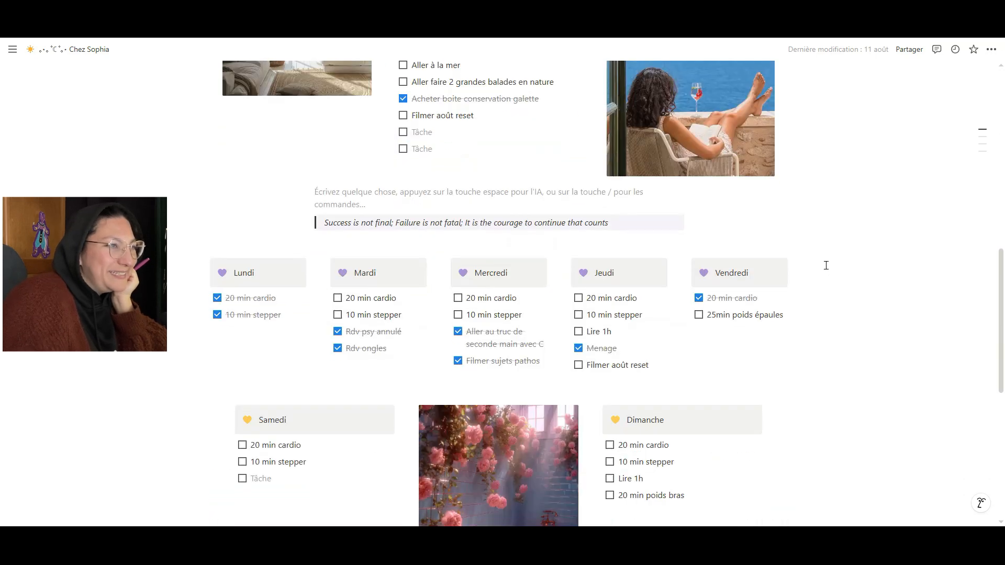
pyautogui.scroll(-5, 843, 328)
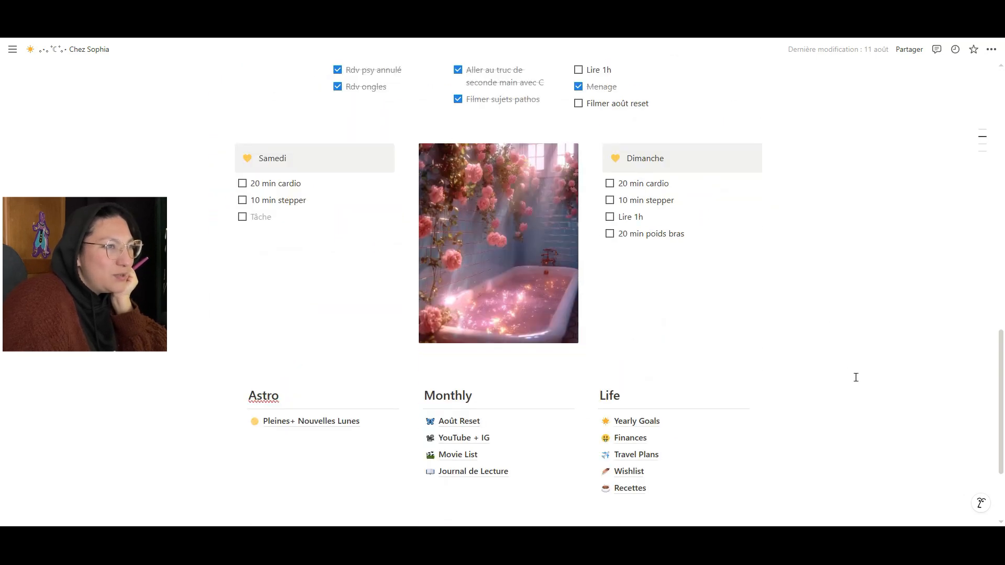
pyautogui.scroll(-3, 857, 354)
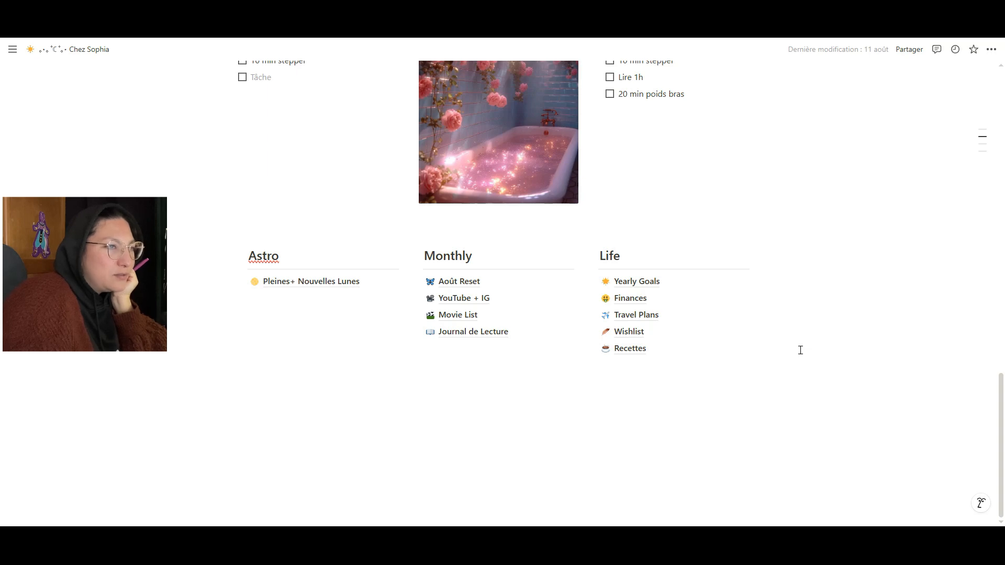
pyautogui.scroll(4, 784, 360)
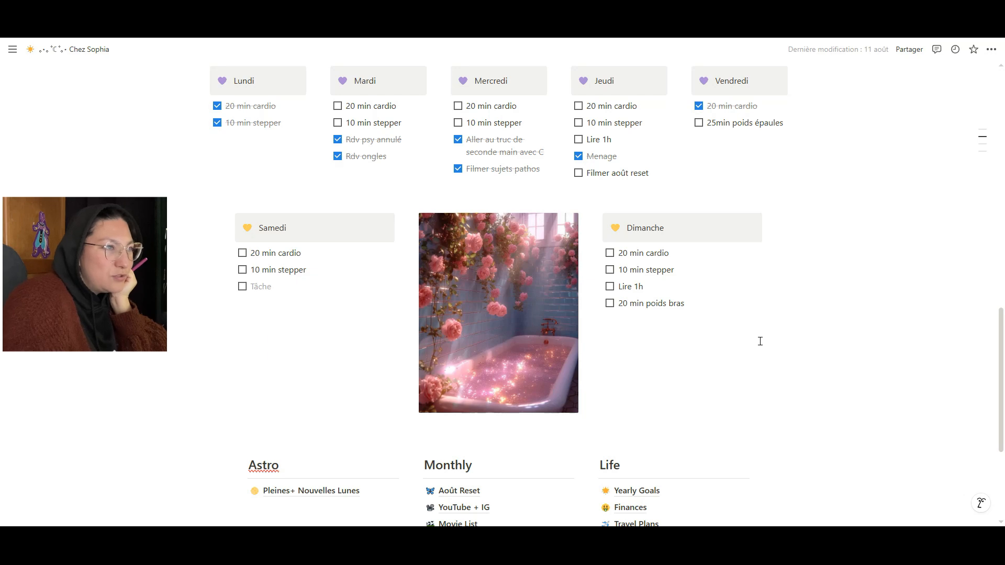
pyautogui.scroll(7, 758, 341)
pyautogui.scroll(8, 751, 326)
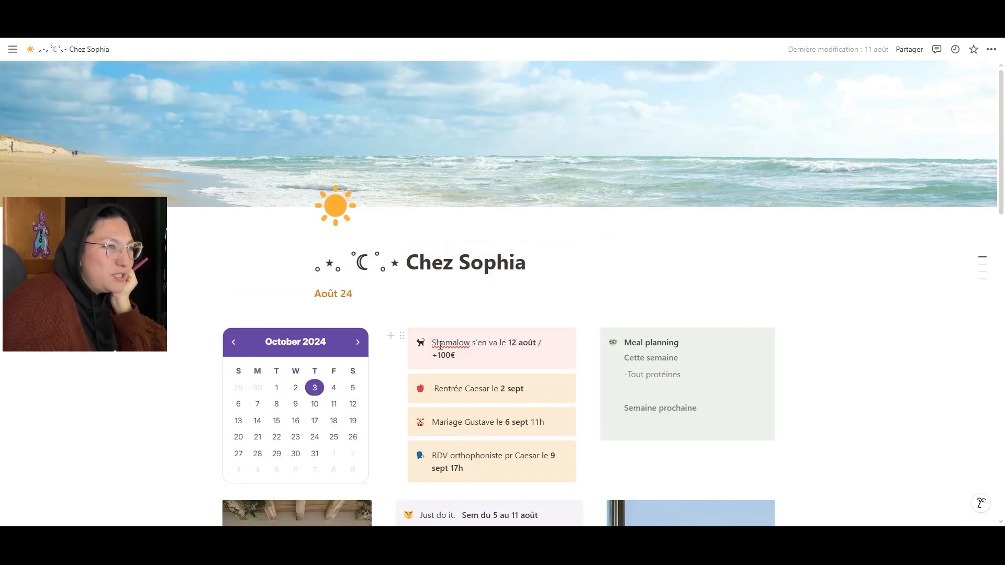
pyautogui.click(391, 336)
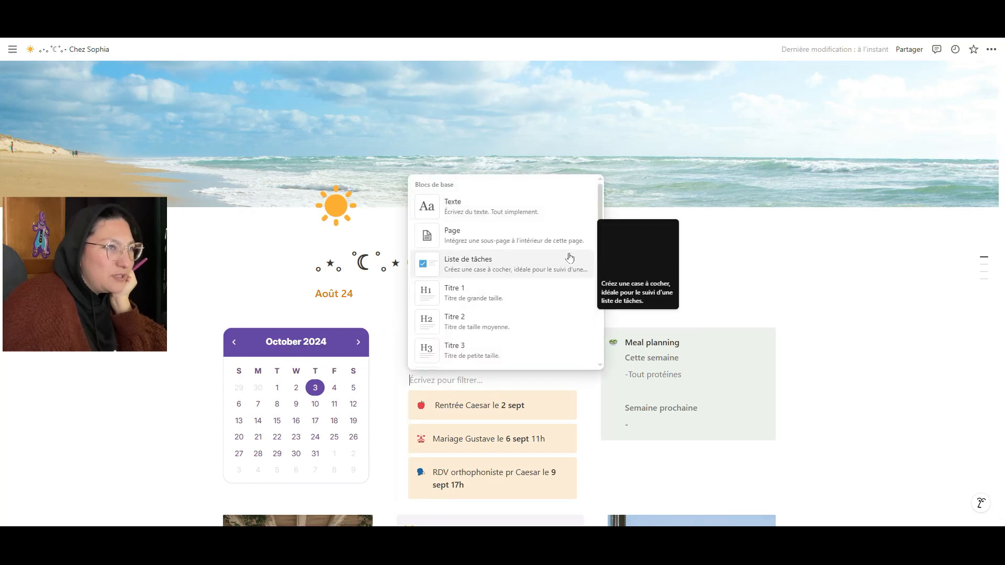
pyautogui.scroll(-7, 764, 247)
pyautogui.scroll(7, 730, 283)
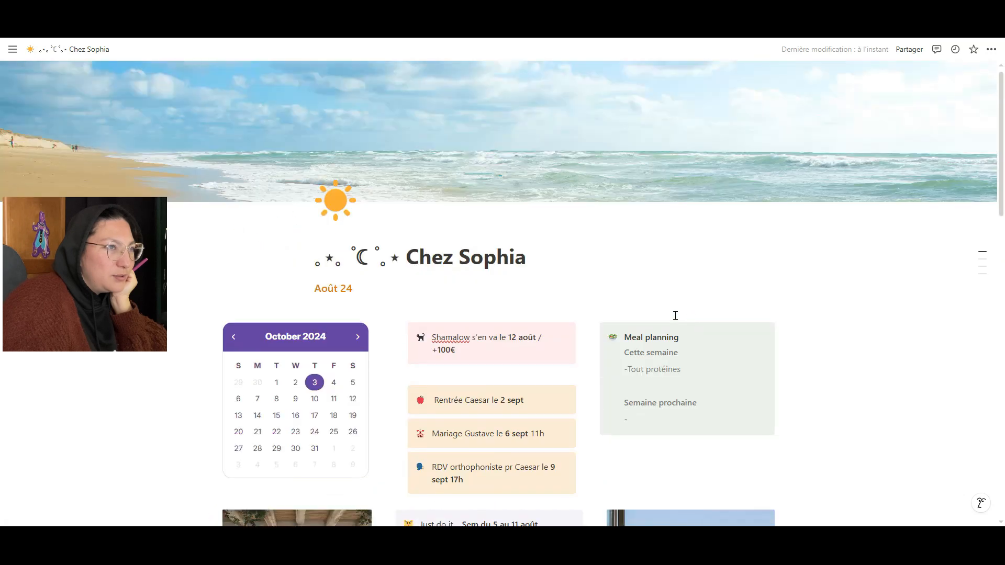
pyautogui.click(416, 376)
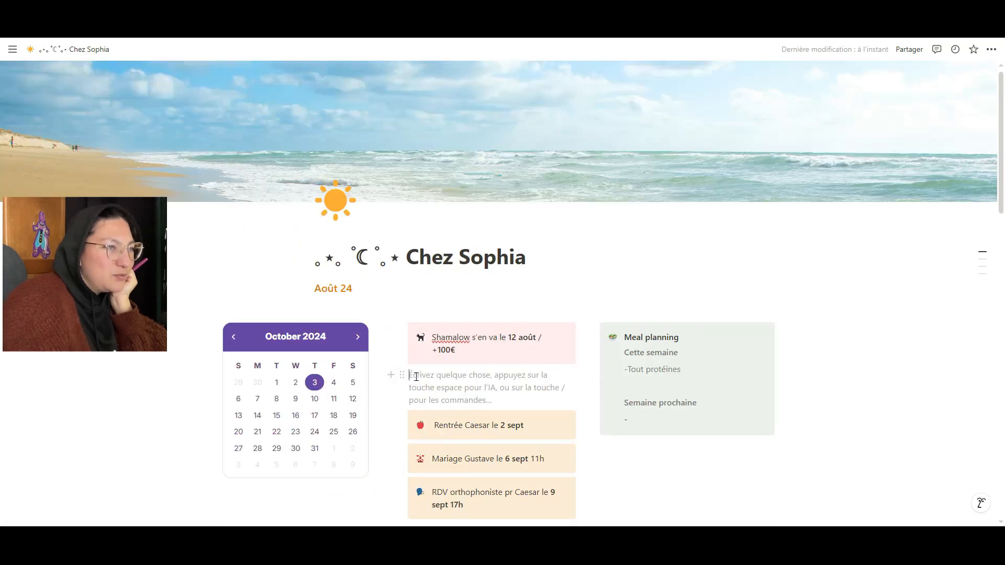
pyautogui.press('BackSpace')
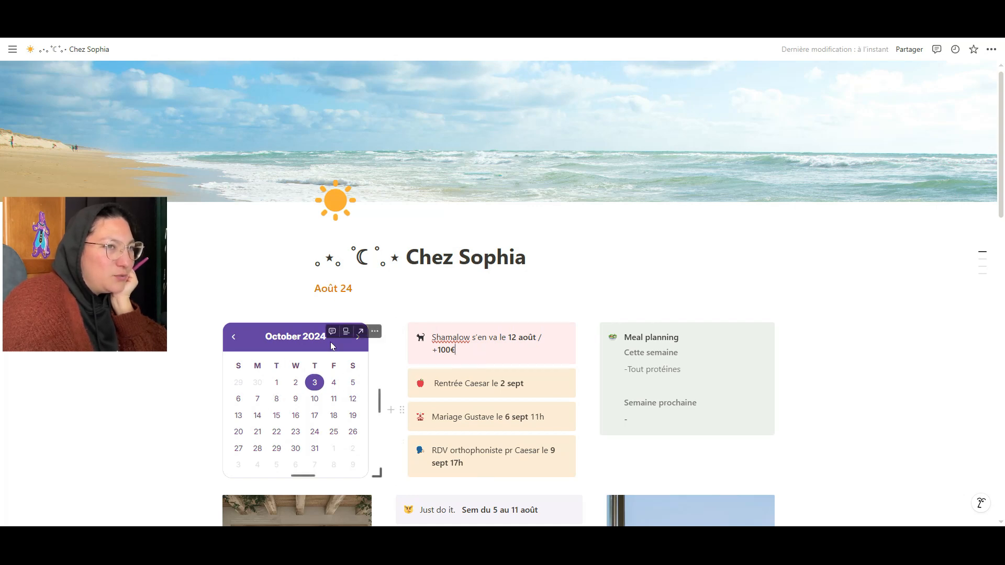
# Examine the dashboard's weekly task lists and preview the Août Reset and Yearly Goals subpages linked under Monthly and Life.
pyautogui.scroll(-4, 332, 344)
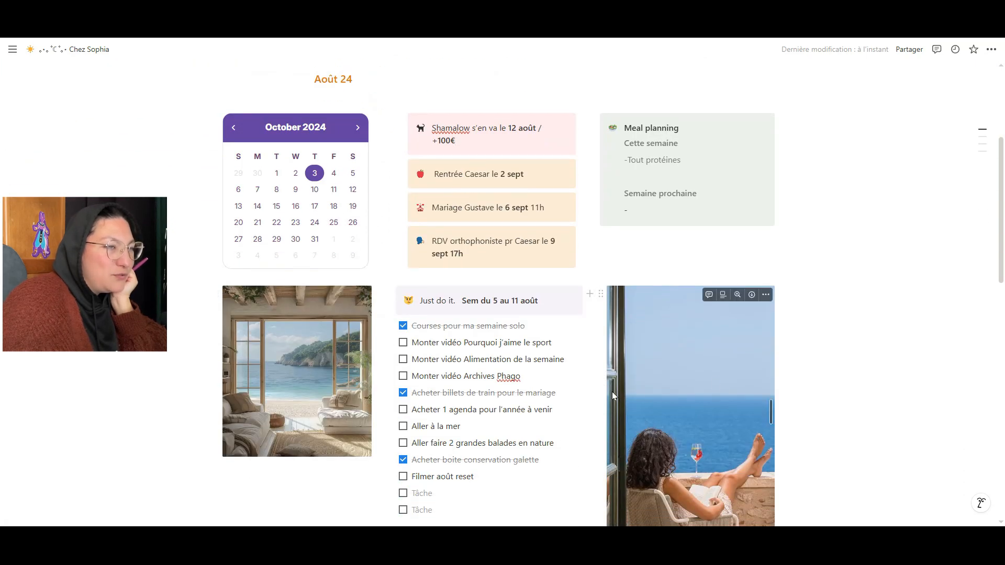
pyautogui.scroll(3, 222, 306)
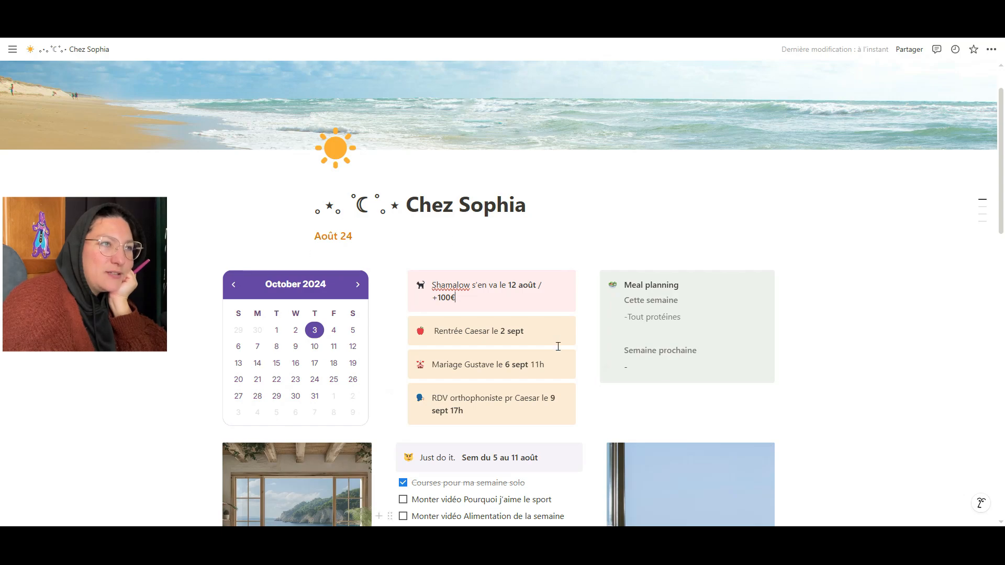
pyautogui.scroll(-10, 558, 340)
pyautogui.scroll(-6, 567, 316)
pyautogui.scroll(6, 567, 316)
pyautogui.scroll(-5, 567, 316)
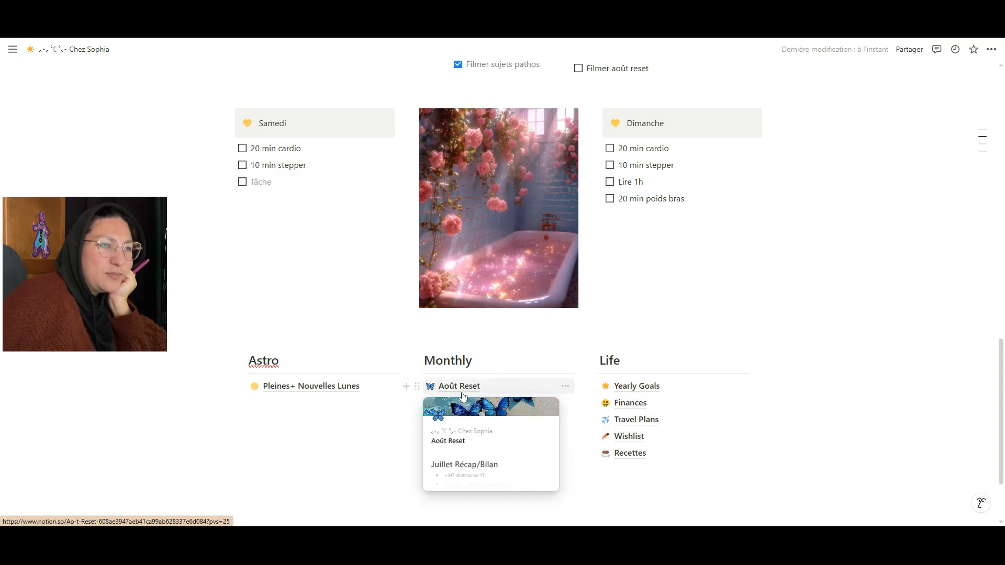
pyautogui.moveTo(631, 391)
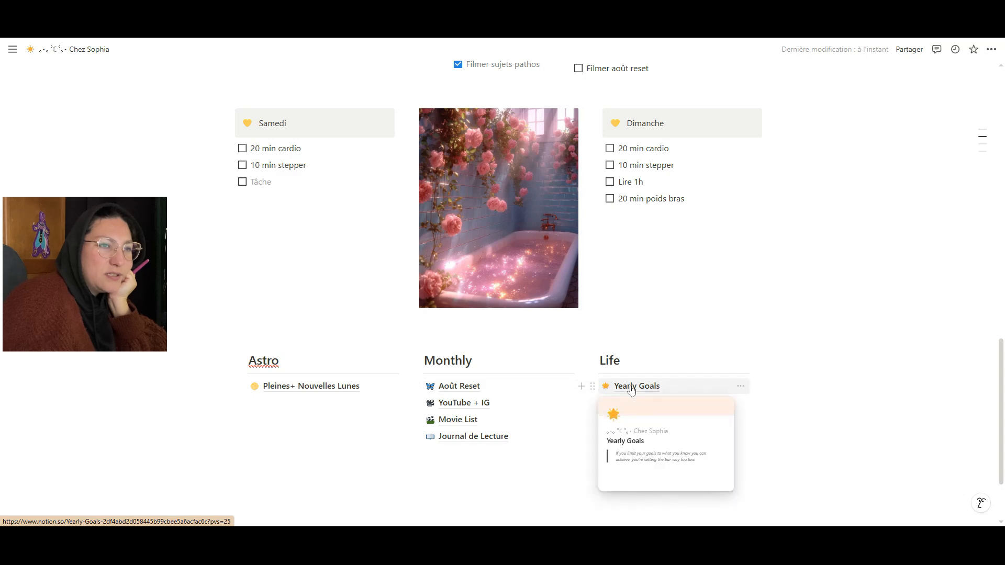
pyautogui.moveTo(637, 411)
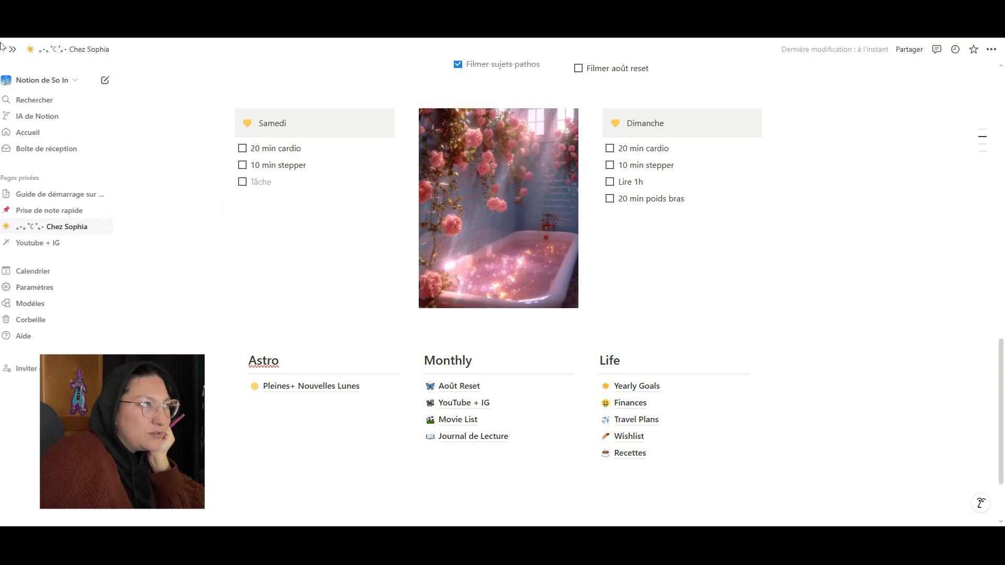
# Open the workspace's Accueil page and view it with the sidebar shown and hidden.
pyautogui.moveTo(13, 51)
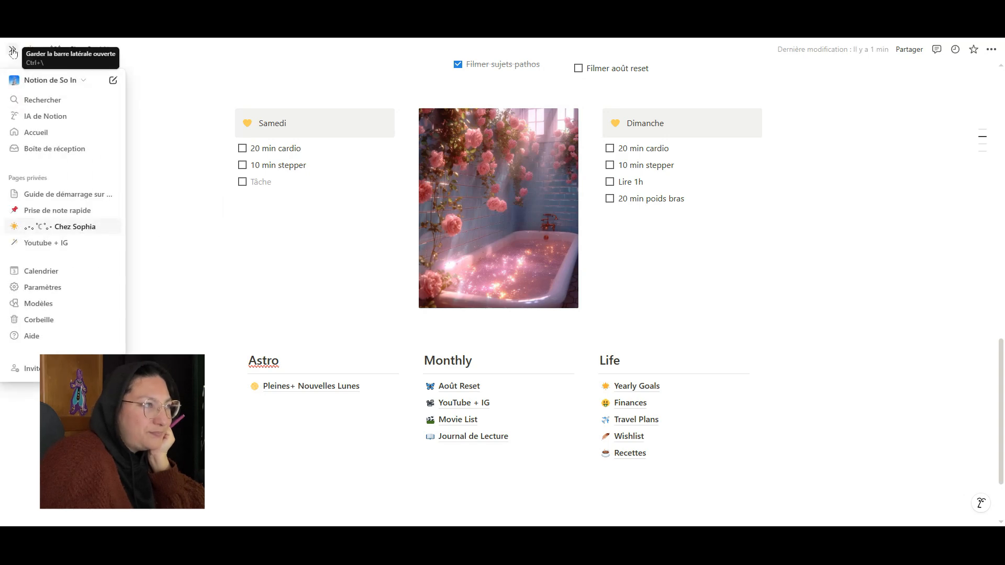
pyautogui.click(43, 137)
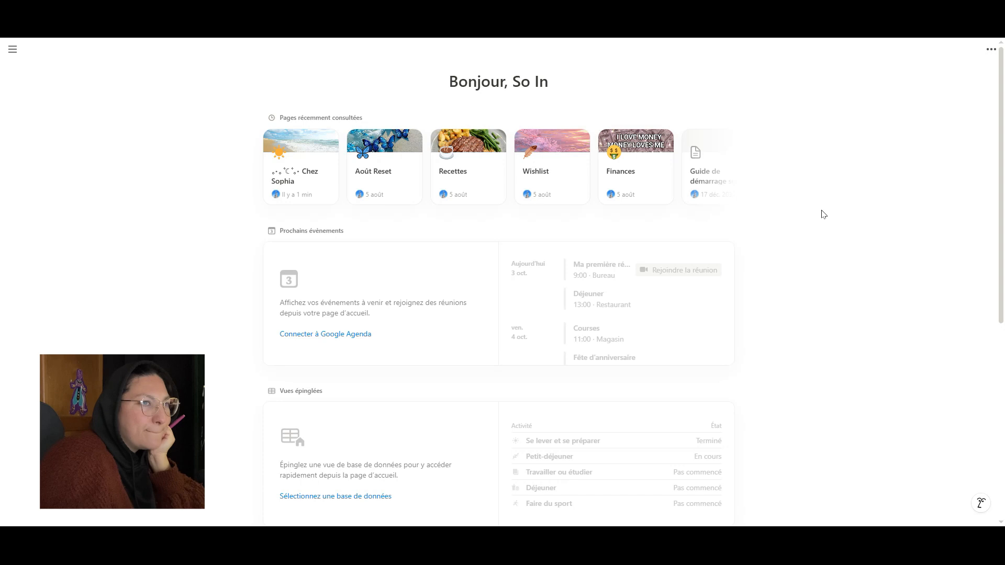
pyautogui.click(14, 52)
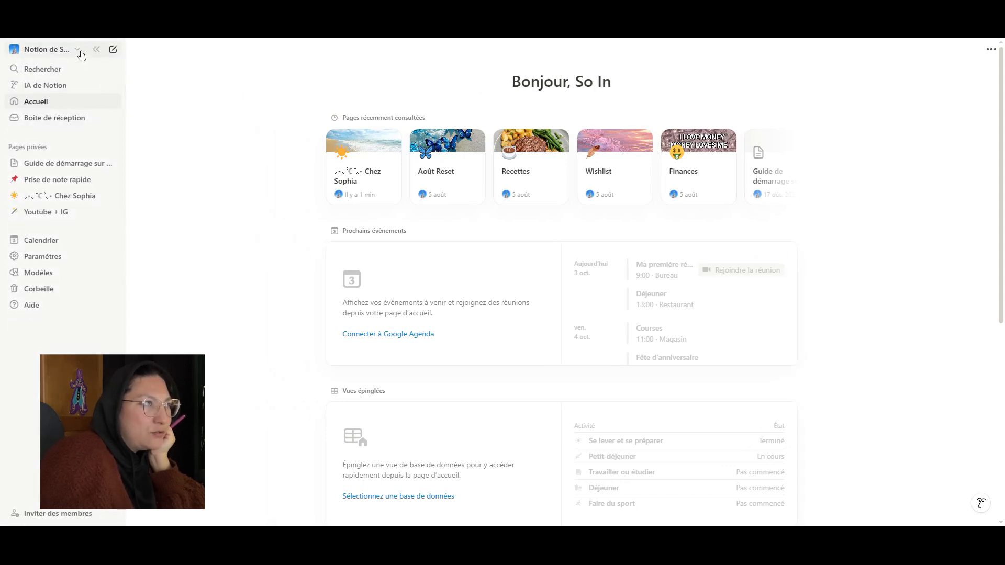
pyautogui.click(99, 51)
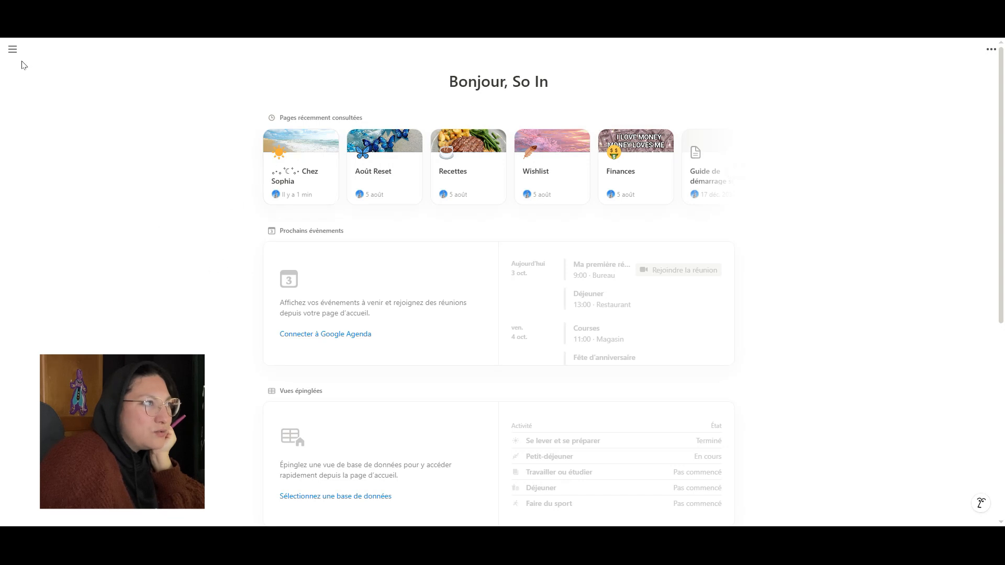
pyautogui.moveTo(11, 48)
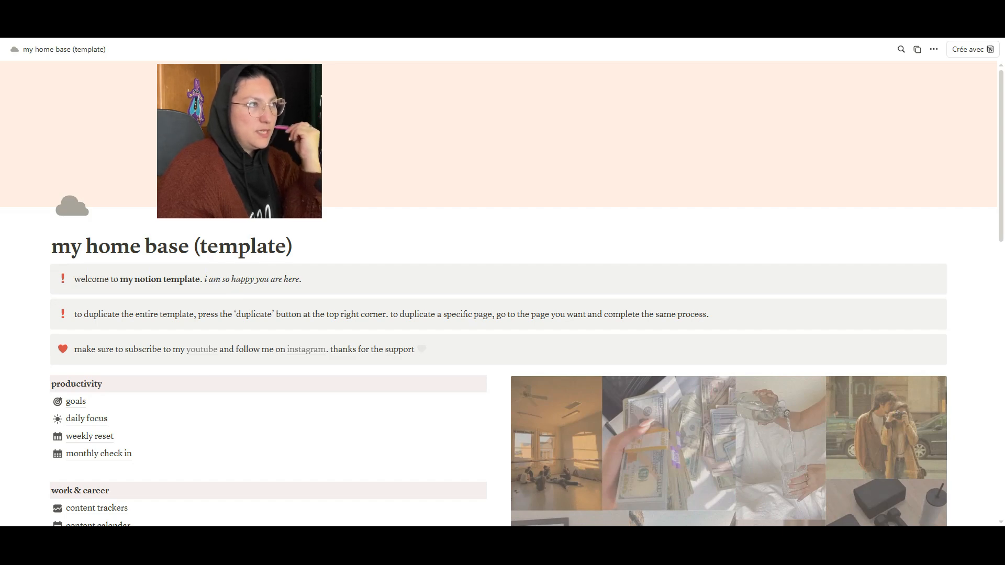
# Examine the sections of the my home base (template) page and view its monthly check in subpage, returning to the template.
pyautogui.scroll(-1, 283, 270)
pyautogui.scroll(1, 510, 257)
pyautogui.scroll(-4, 510, 257)
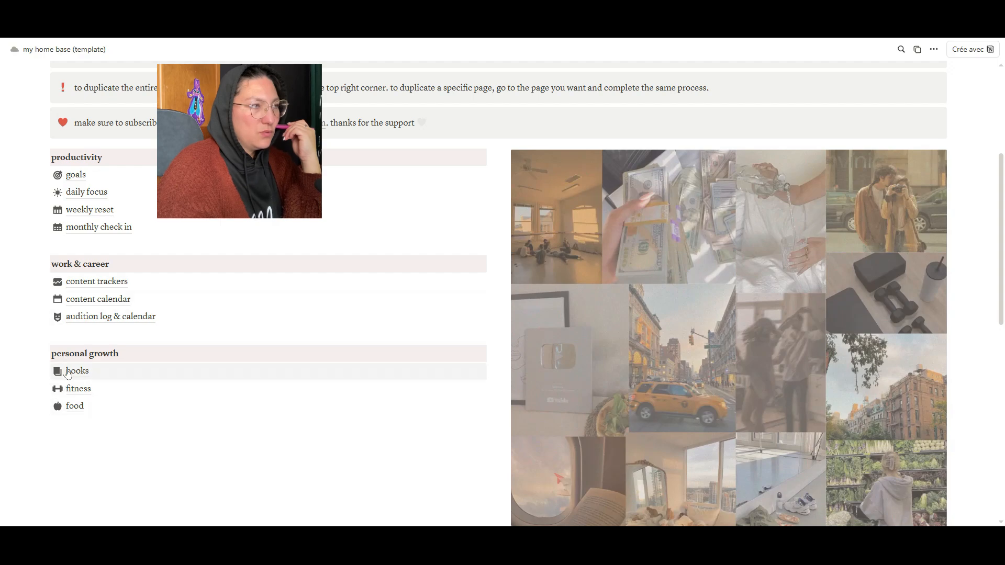
pyautogui.scroll(3, 78, 366)
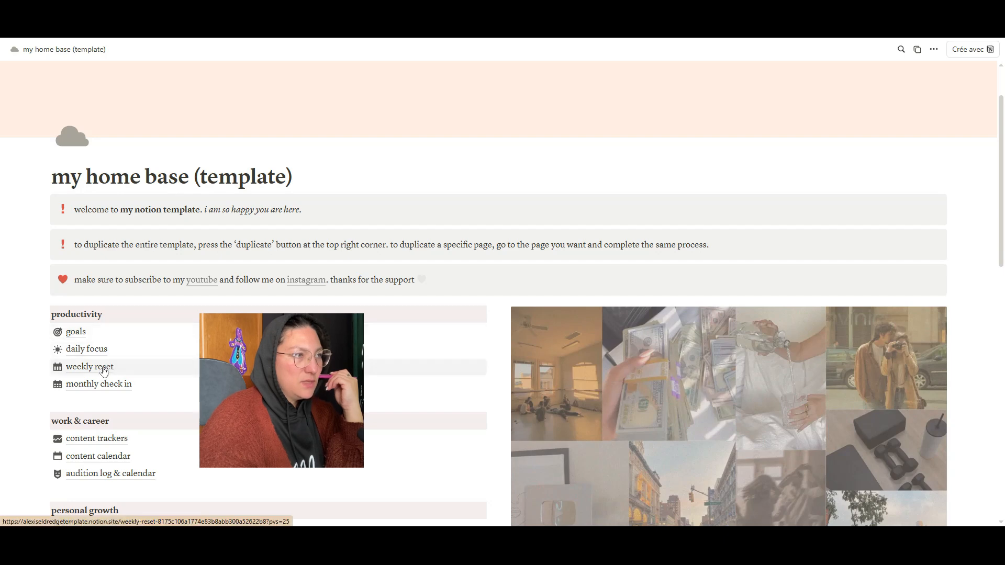
pyautogui.click(98, 386)
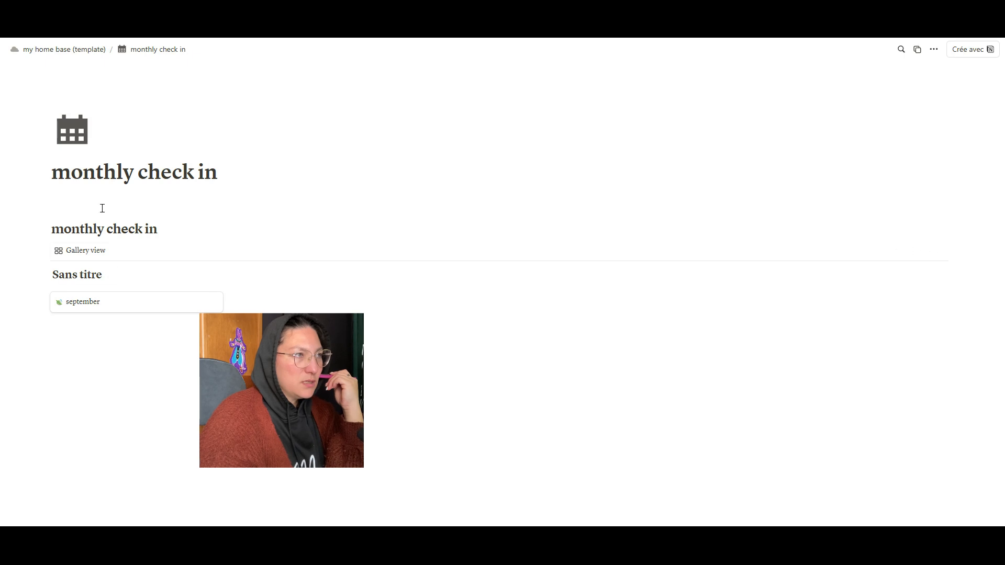
pyautogui.click(63, 49)
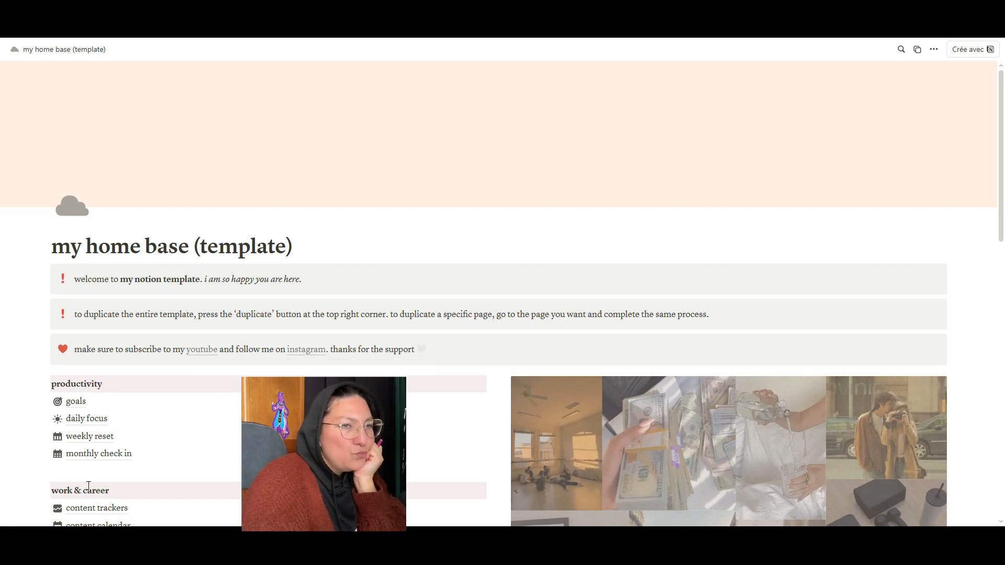
# Open the september entry in the template's monthly check in gallery and read through its reflection prompts.
pyautogui.scroll(-2, 88, 485)
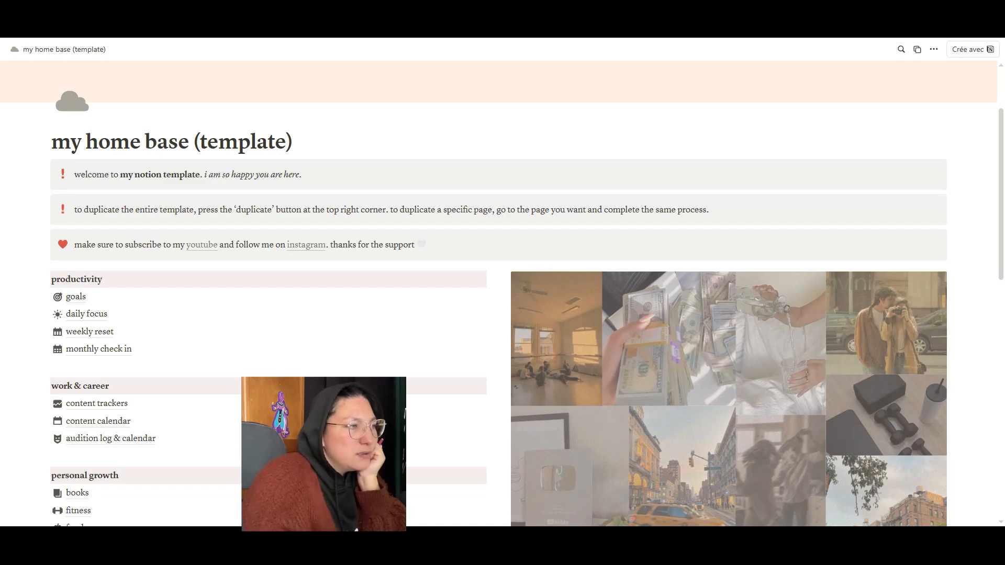
pyautogui.click(98, 349)
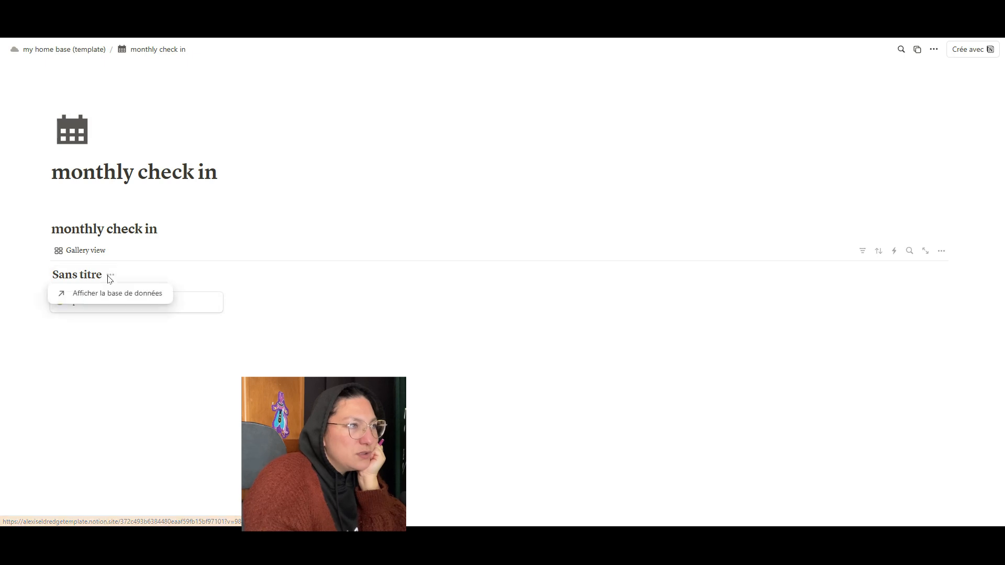
pyautogui.click(138, 303)
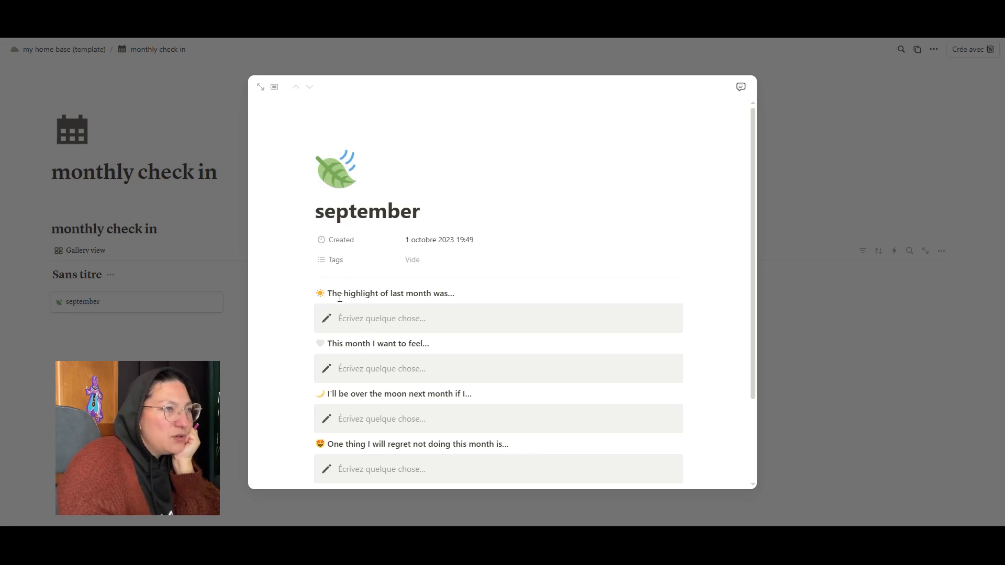
pyautogui.scroll(-2, 340, 297)
pyautogui.scroll(2, 384, 328)
pyautogui.scroll(-2, 322, 248)
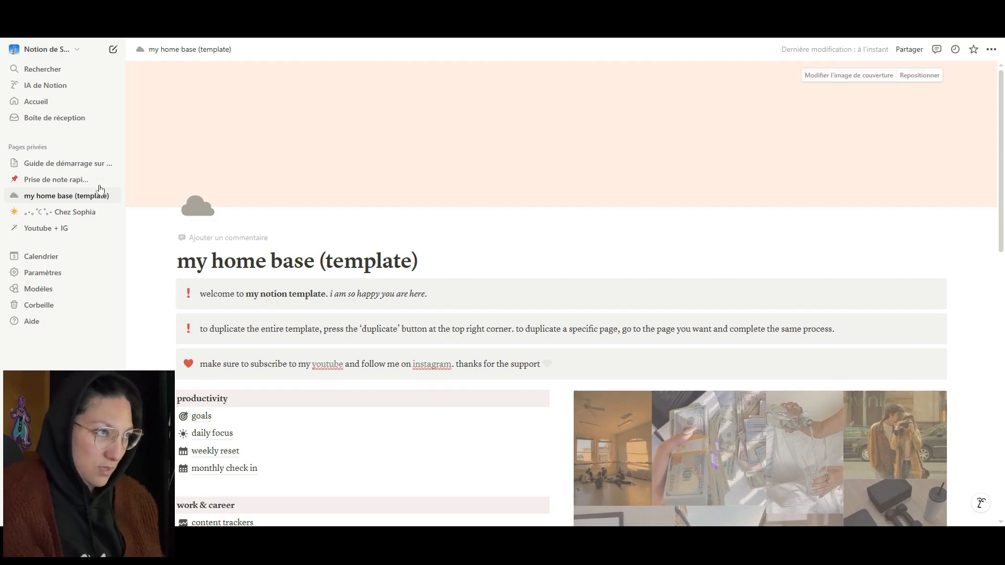
# Return to the personal August dashboard page and look over its calendar, reminders, meal planning and weekly task lists.
pyautogui.click(61, 218)
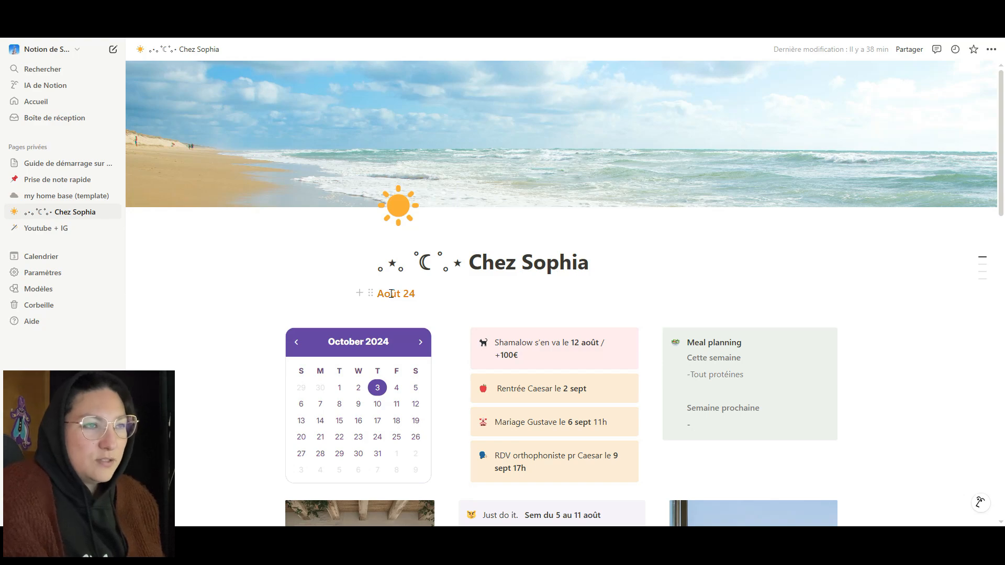
pyautogui.scroll(-12, 434, 236)
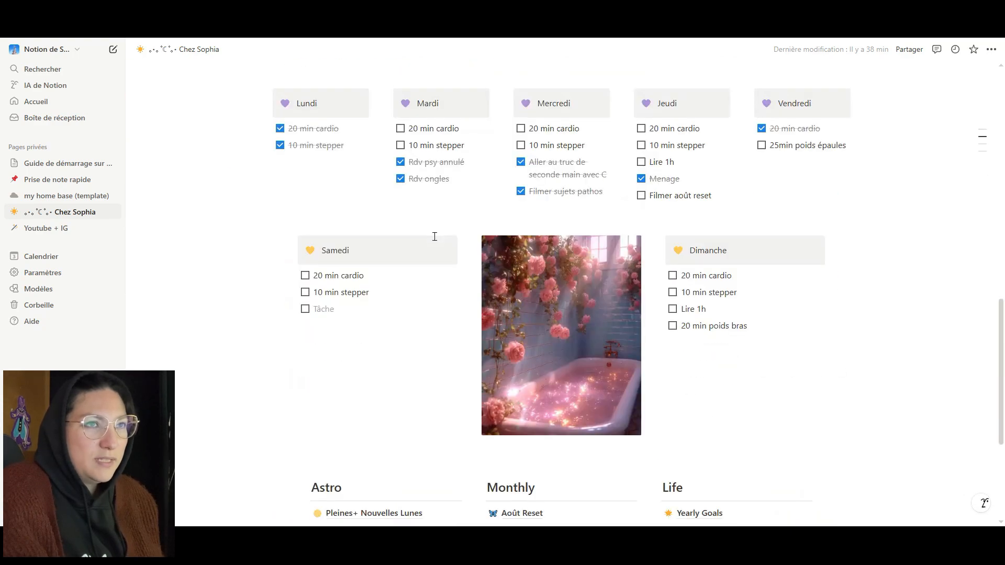
pyautogui.scroll(9, 434, 236)
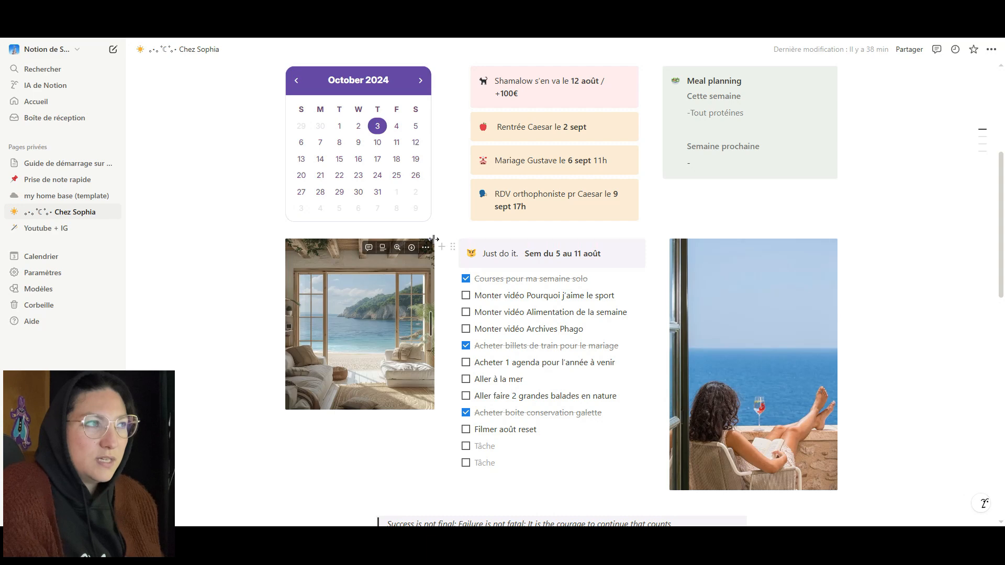
pyautogui.scroll(5, 434, 242)
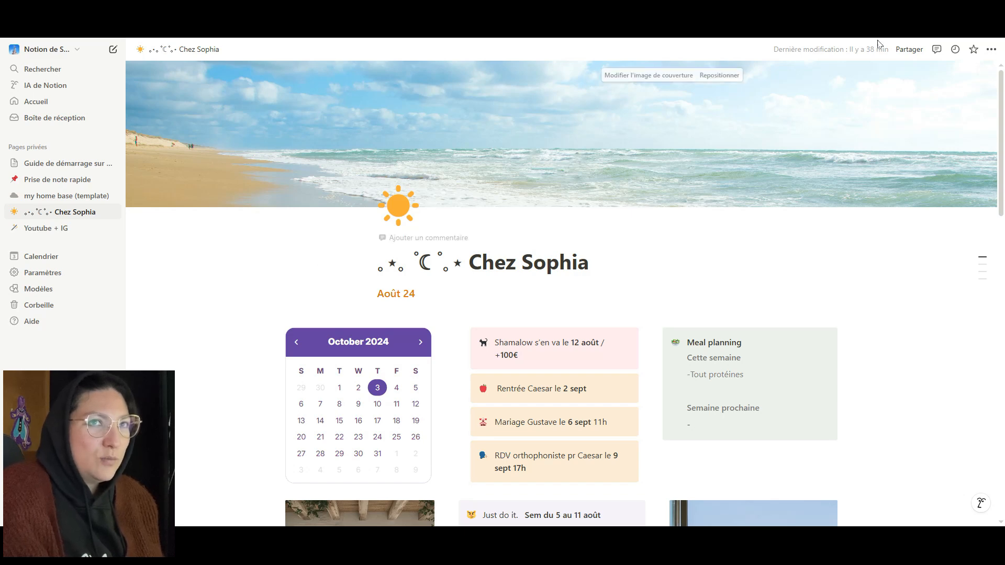
# View the page options available for the personal dashboard and close them without changing anything.
pyautogui.click(985, 52)
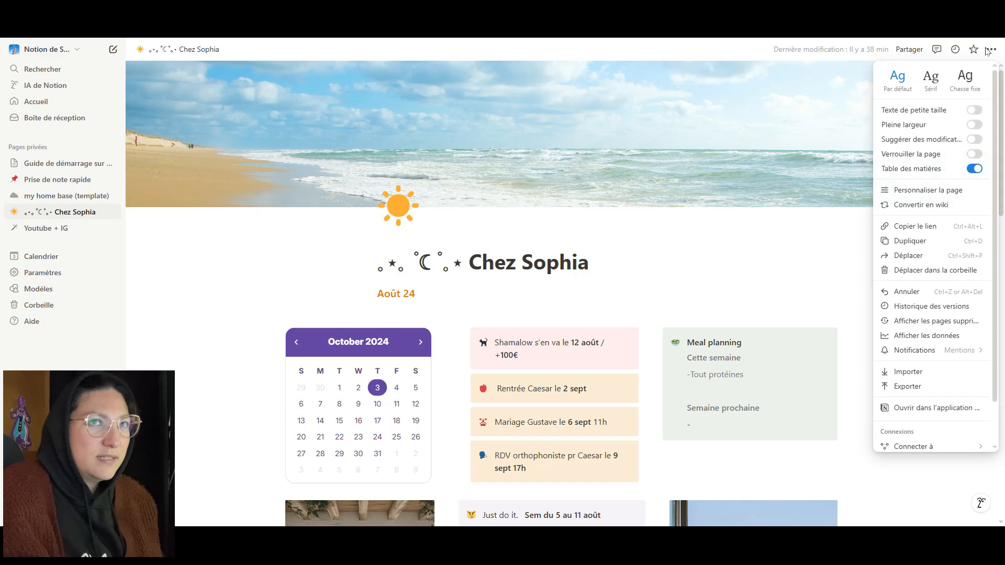
pyautogui.click(986, 51)
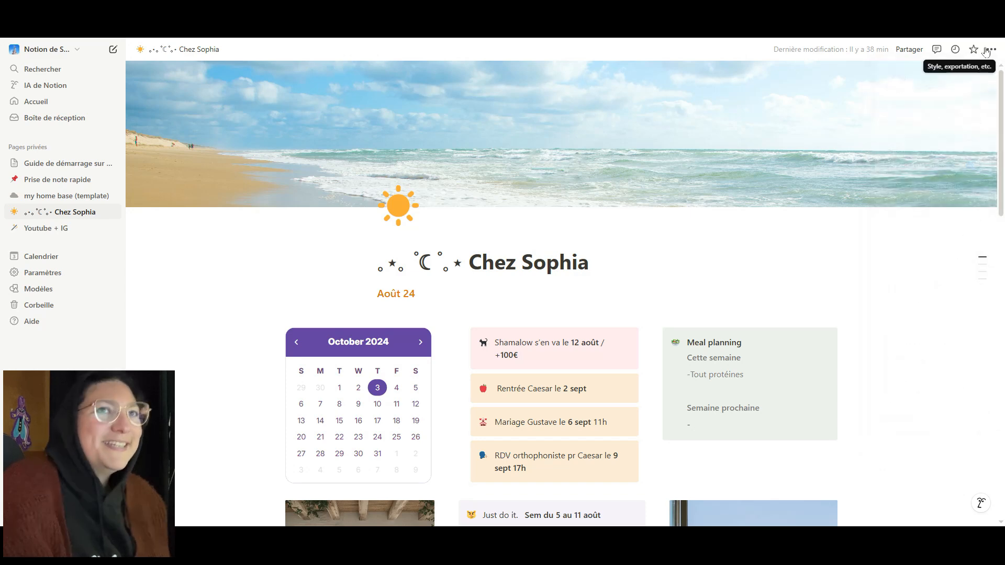
pyautogui.click(987, 51)
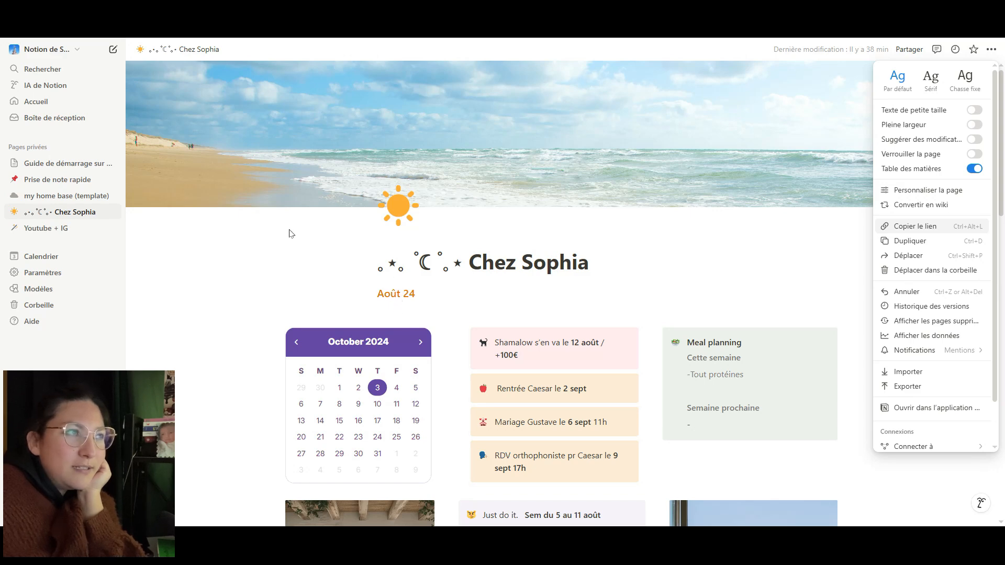
pyautogui.click(280, 241)
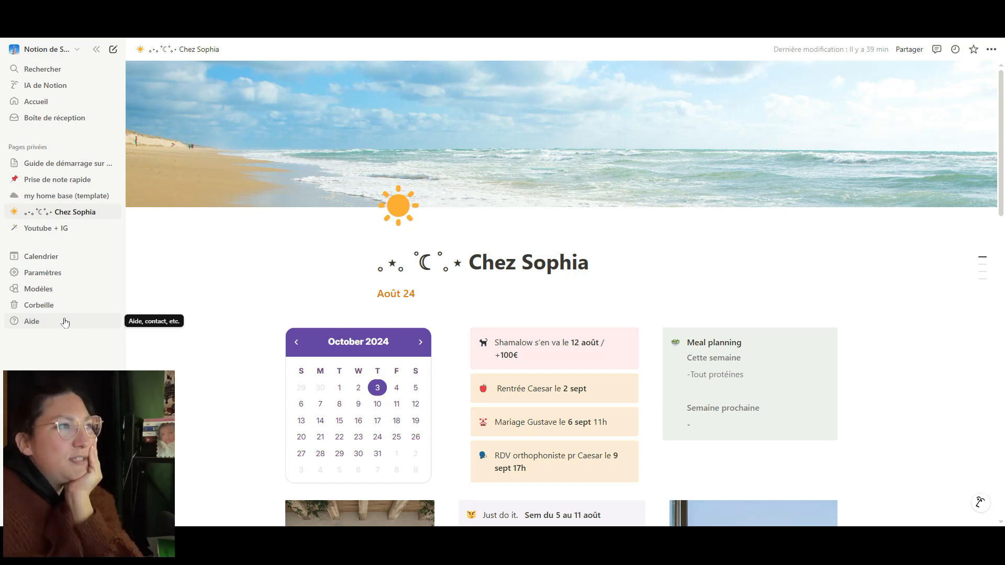
pyautogui.moveTo(70, 212)
pyautogui.mouseDown()
pyautogui.moveTo(73, 198)
pyautogui.moveTo(73, 212)
pyautogui.mouseUp()
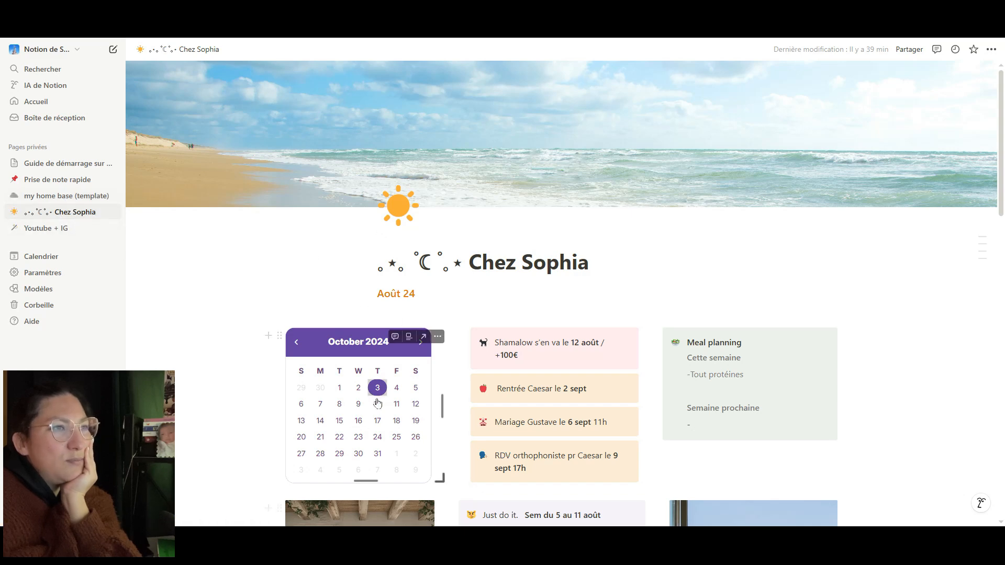
pyautogui.moveTo(84, 214)
pyautogui.mouseDown()
pyautogui.moveTo(81, 223)
pyautogui.moveTo(80, 197)
pyautogui.moveTo(80, 227)
pyautogui.moveTo(78, 195)
pyautogui.moveTo(82, 216)
pyautogui.mouseUp()
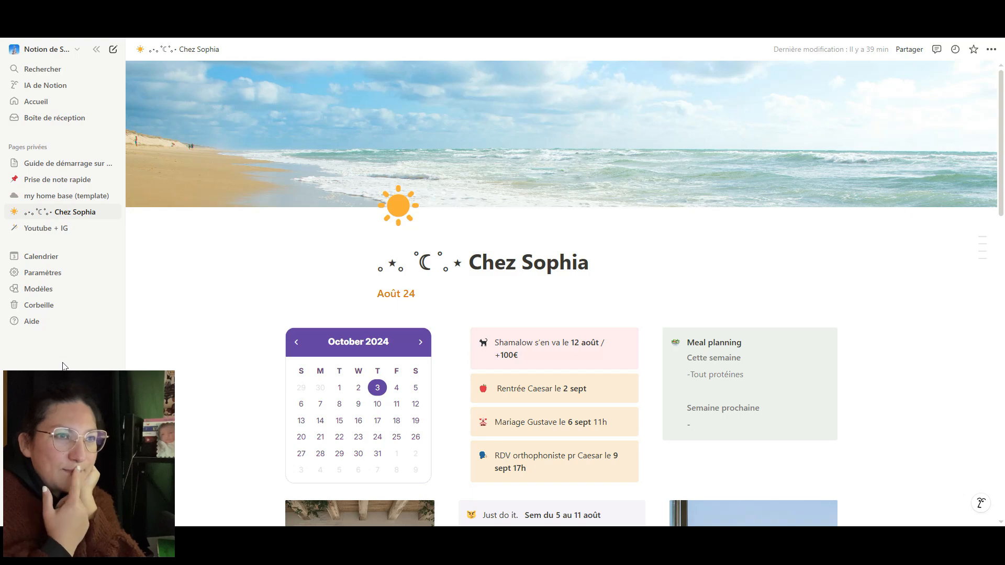
# Examine the dashboard's reminders, Just do it list, Lundi to Dimanche task lists, and the Astro, Monthly and Life page links.
pyautogui.scroll(-5, 363, 309)
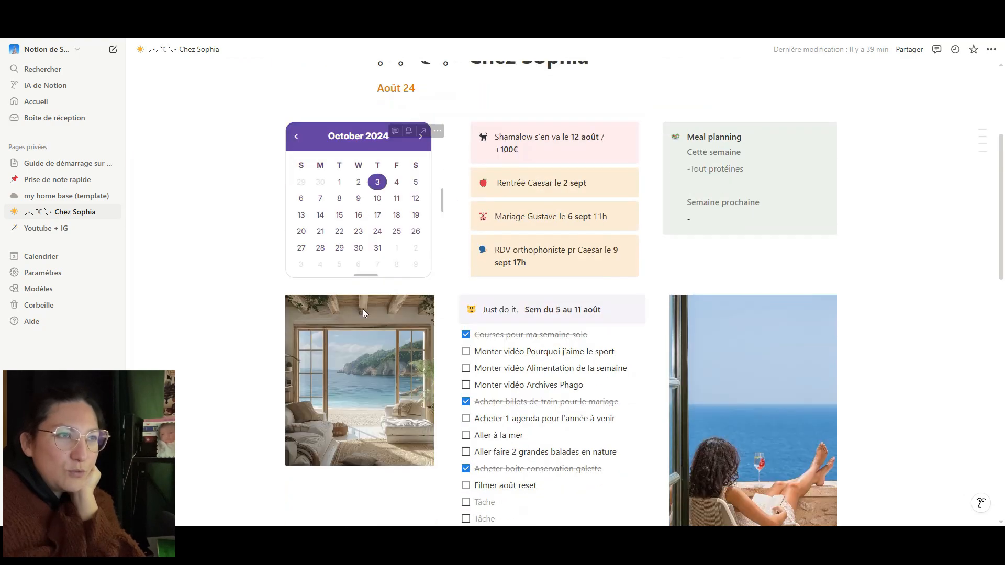
pyautogui.scroll(4, 363, 309)
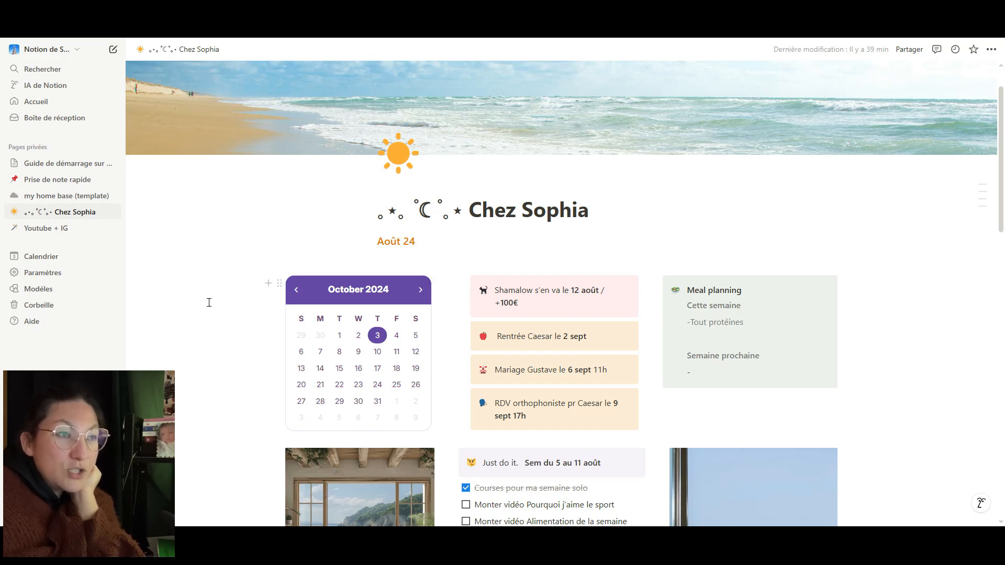
pyautogui.scroll(-4, 349, 262)
pyautogui.scroll(-6, 565, 236)
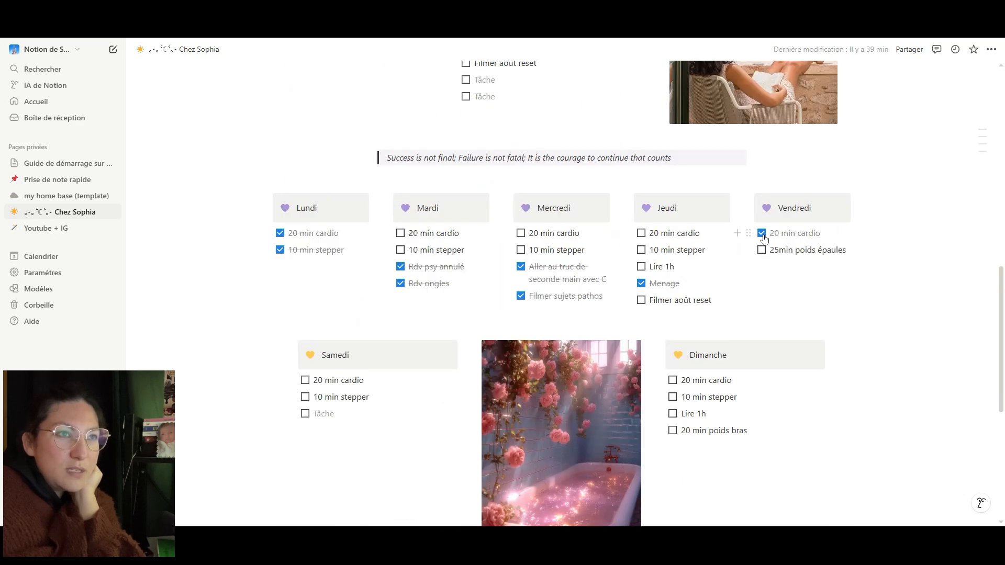
pyautogui.scroll(5, 315, 262)
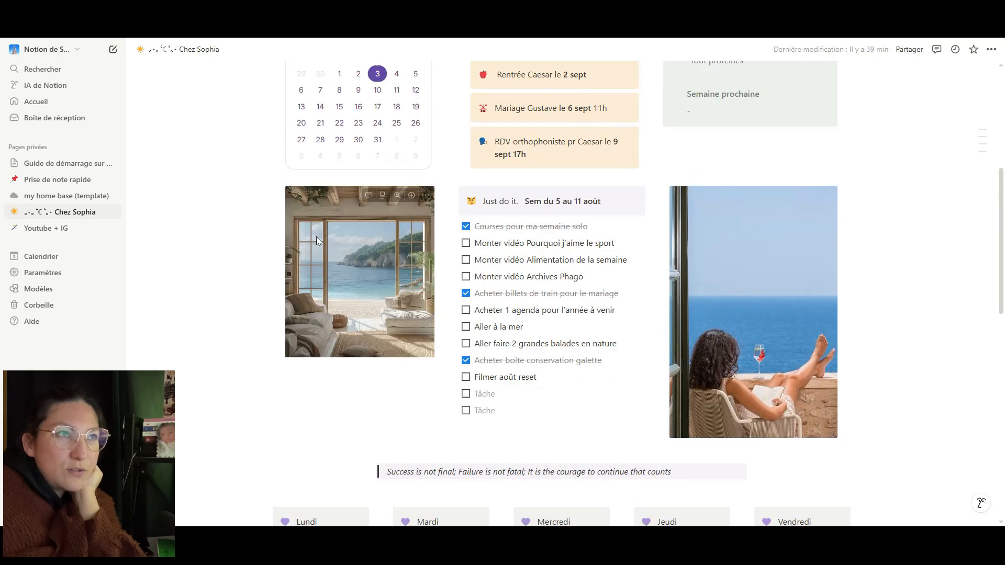
pyautogui.scroll(-5, 377, 406)
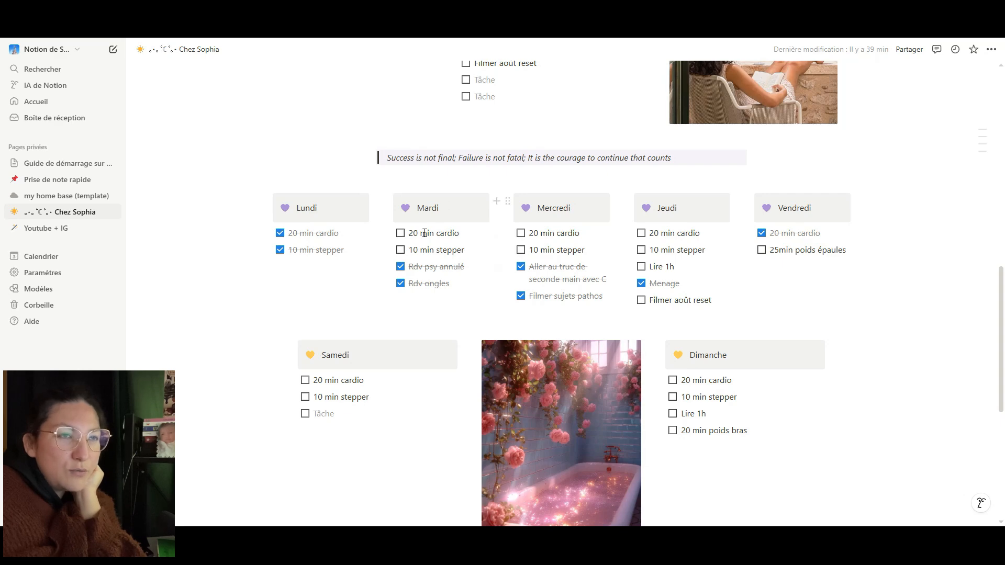
pyautogui.scroll(-2, 271, 328)
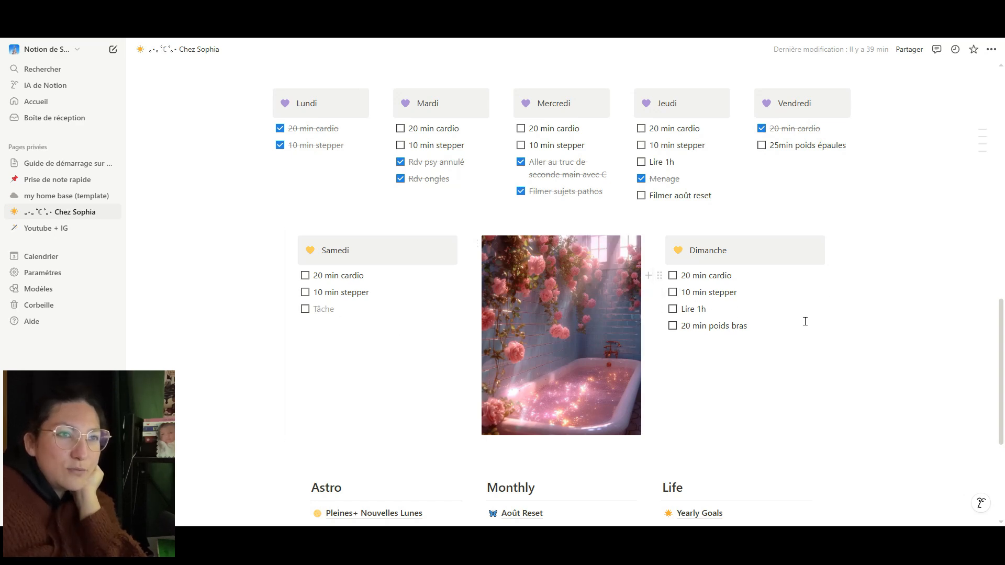
pyautogui.scroll(-4, 806, 320)
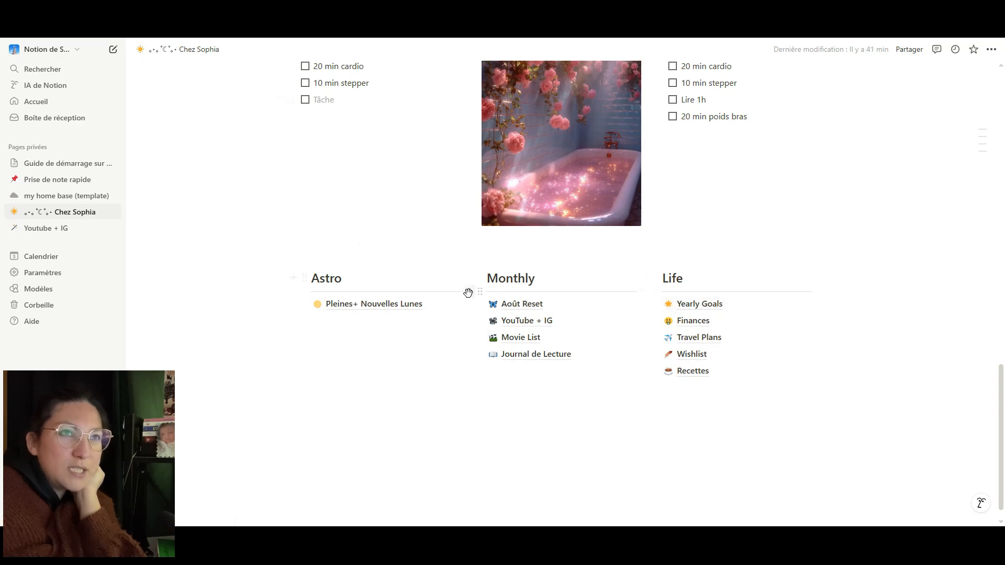
pyautogui.scroll(-1, 481, 294)
pyautogui.scroll(2, 497, 293)
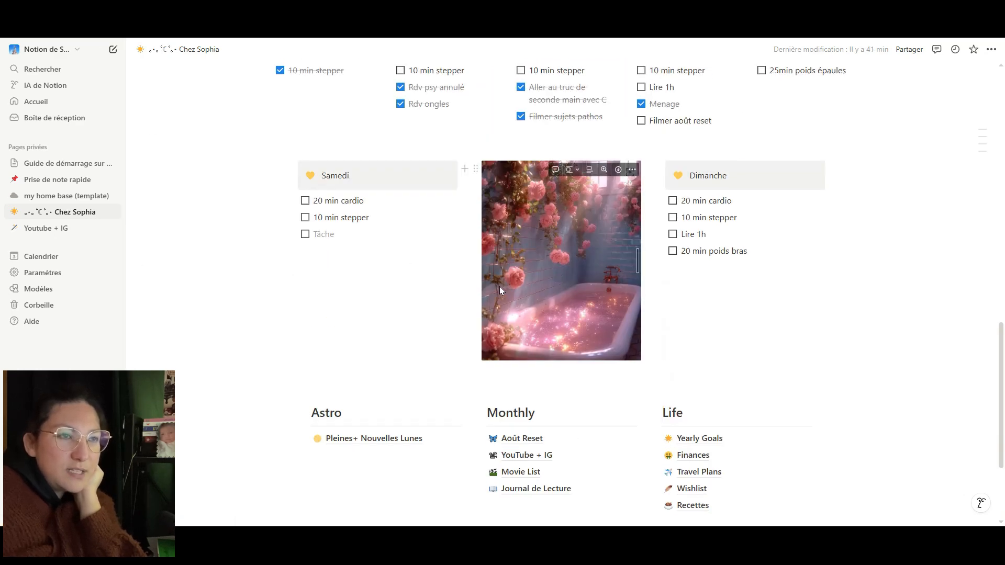
pyautogui.scroll(-3, 500, 287)
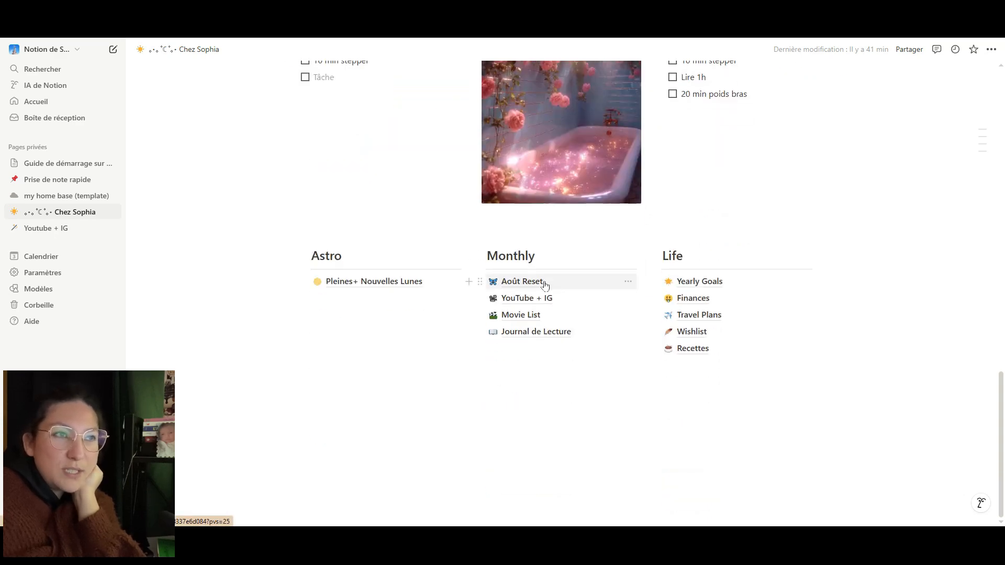
pyautogui.moveTo(538, 283)
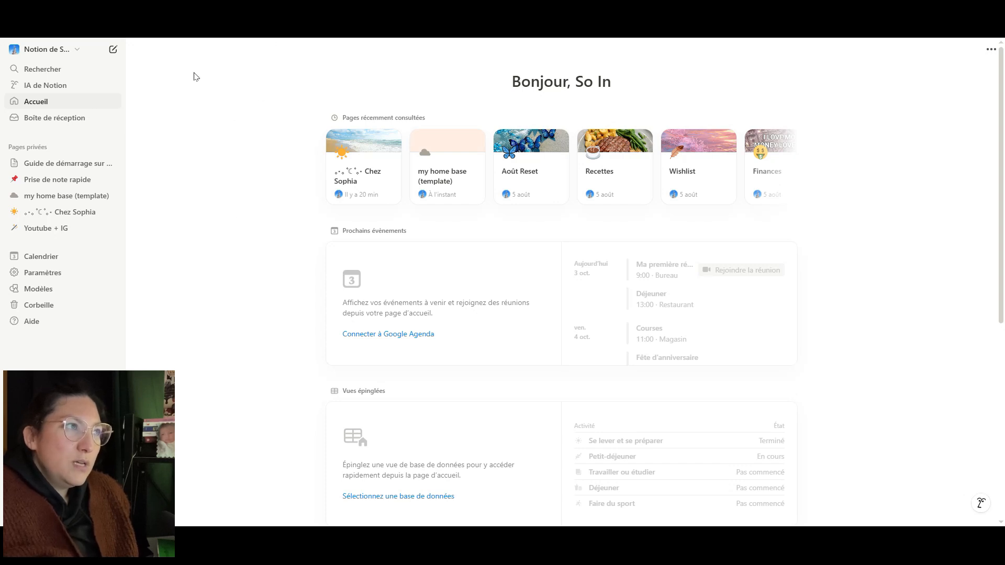
# Open the my home base (template) page and examine its productivity, work & career and personal growth links and image collage.
pyautogui.click(57, 195)
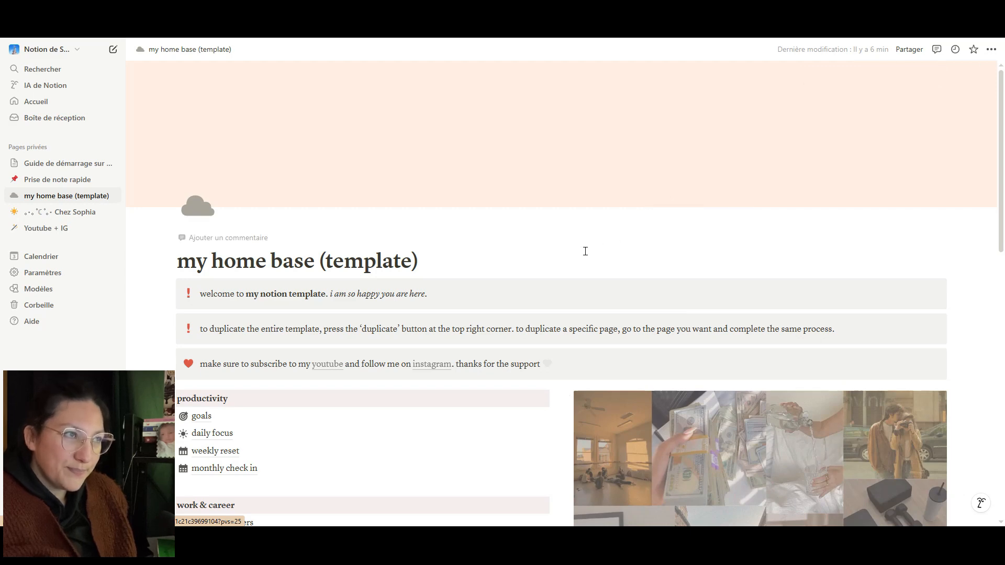
pyautogui.scroll(-4, 585, 251)
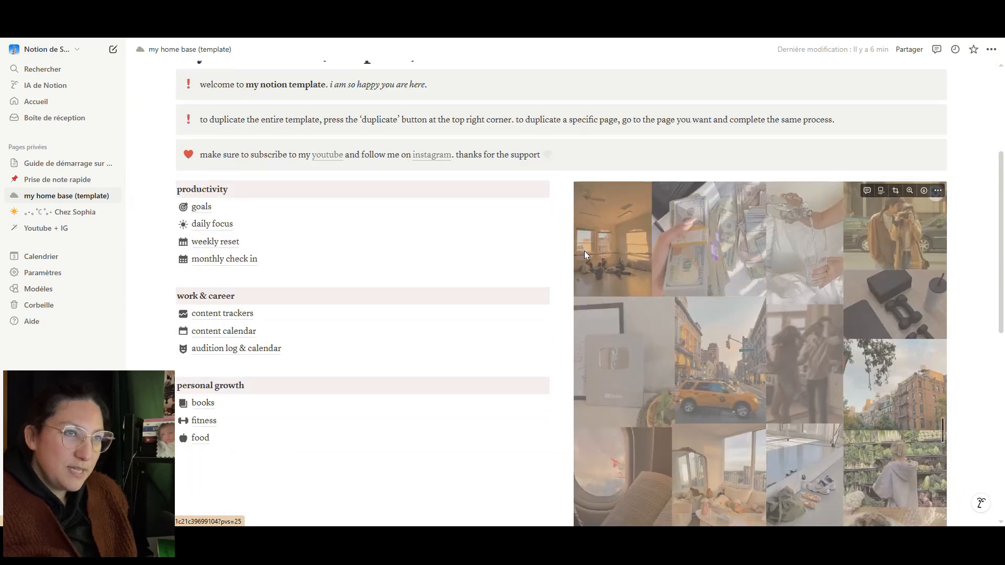
pyautogui.scroll(-3, 749, 184)
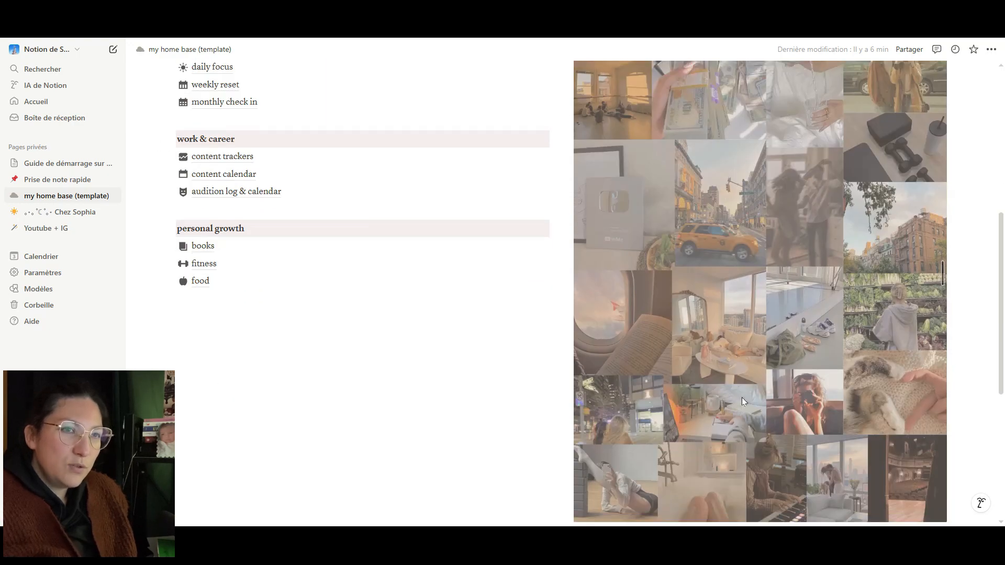
pyautogui.scroll(3, 742, 401)
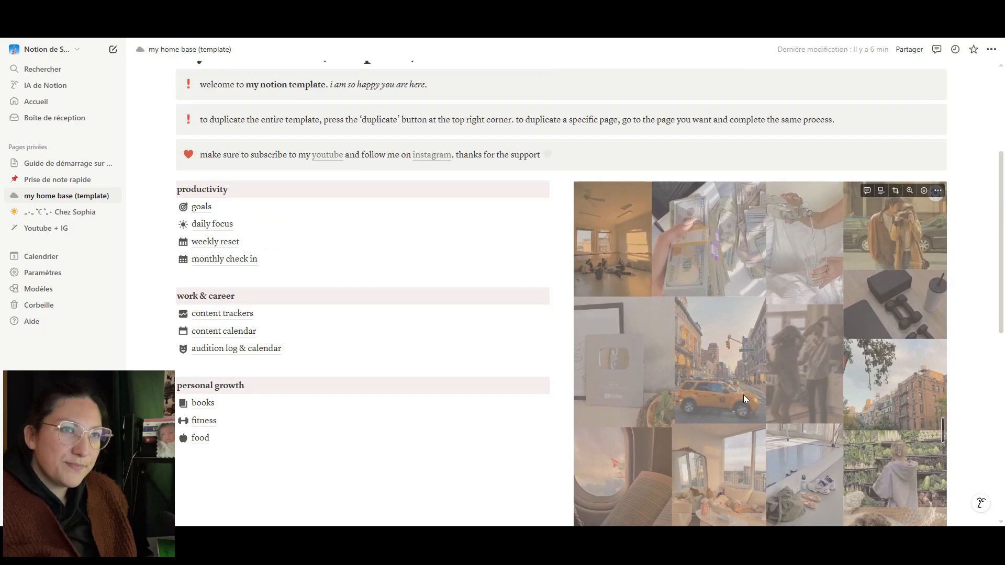
pyautogui.scroll(-5, 743, 395)
pyautogui.scroll(5, 743, 394)
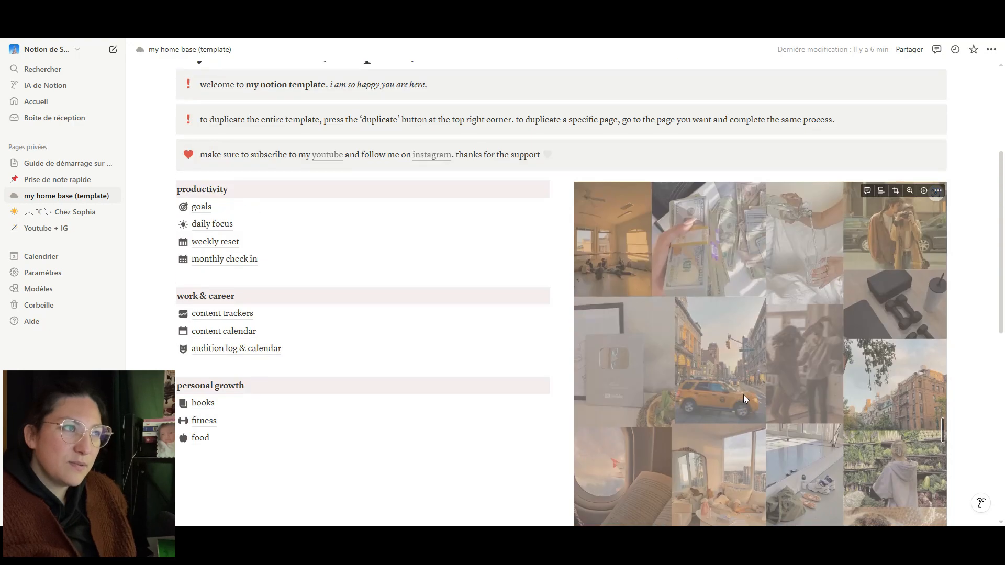
pyautogui.scroll(1, 743, 394)
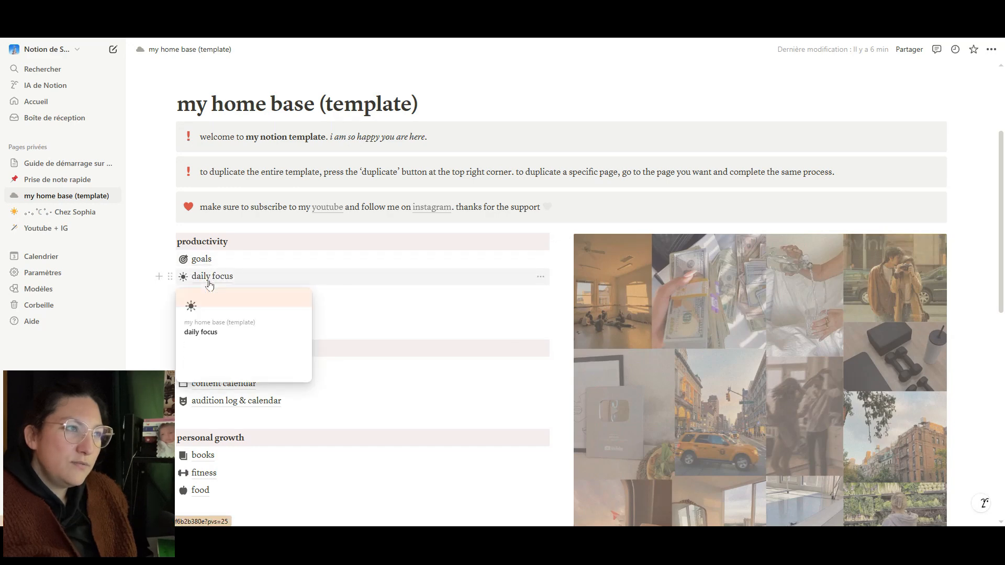
pyautogui.moveTo(214, 298)
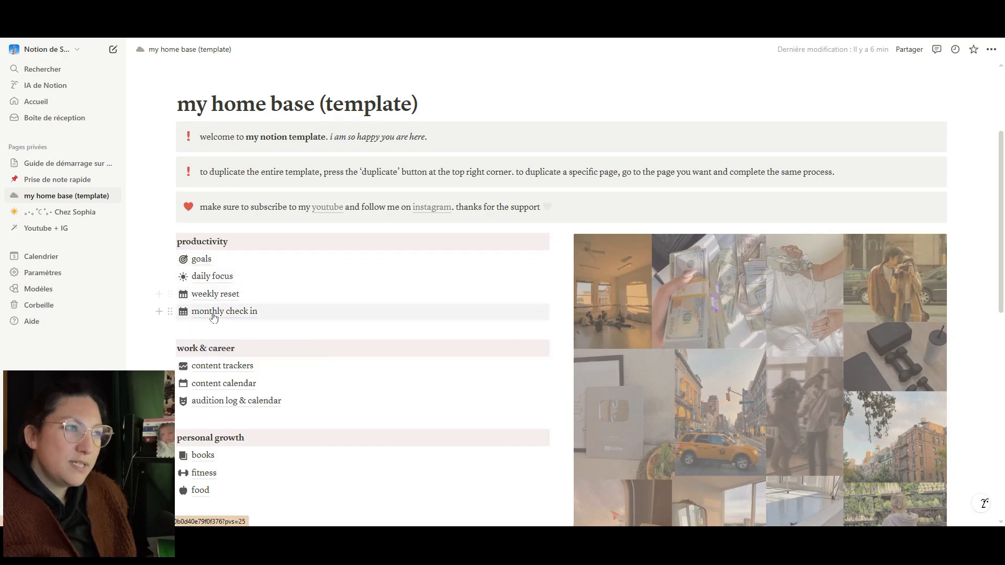
pyautogui.moveTo(214, 316)
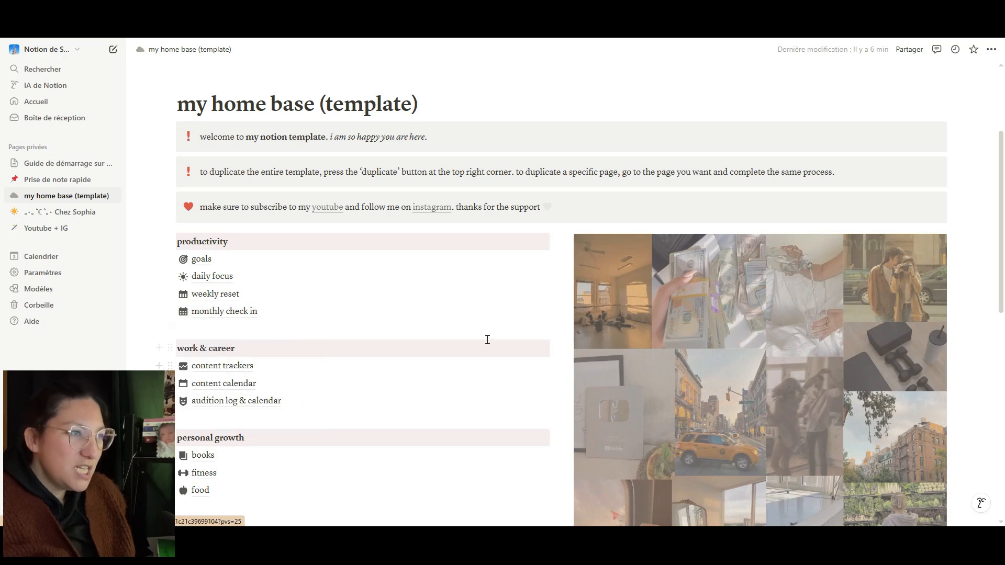
pyautogui.moveTo(218, 384)
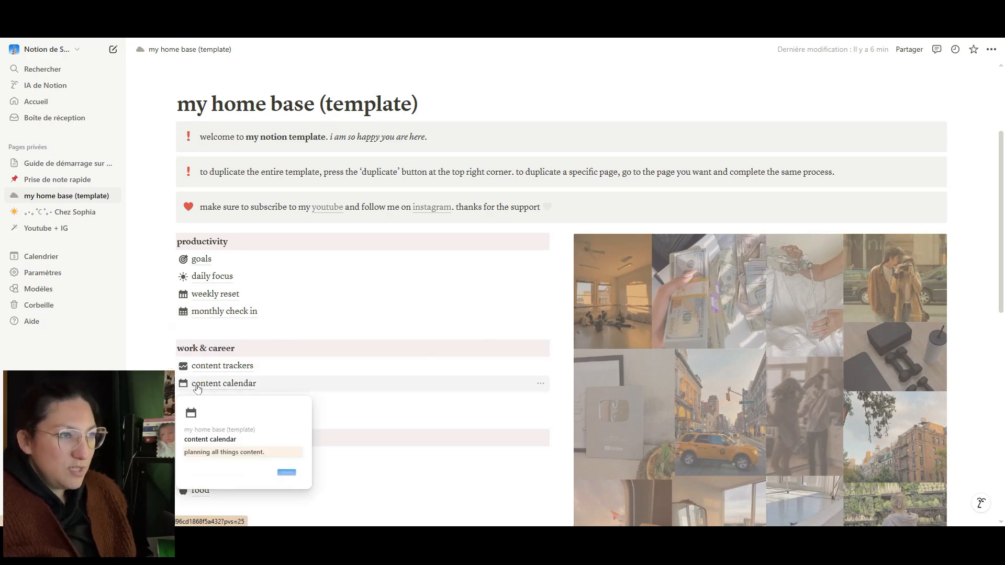
# Open the youtube page within the template's content trackers and examine its brainstorm, goals, content and monthly youtube growth sections.
pyautogui.click(231, 368)
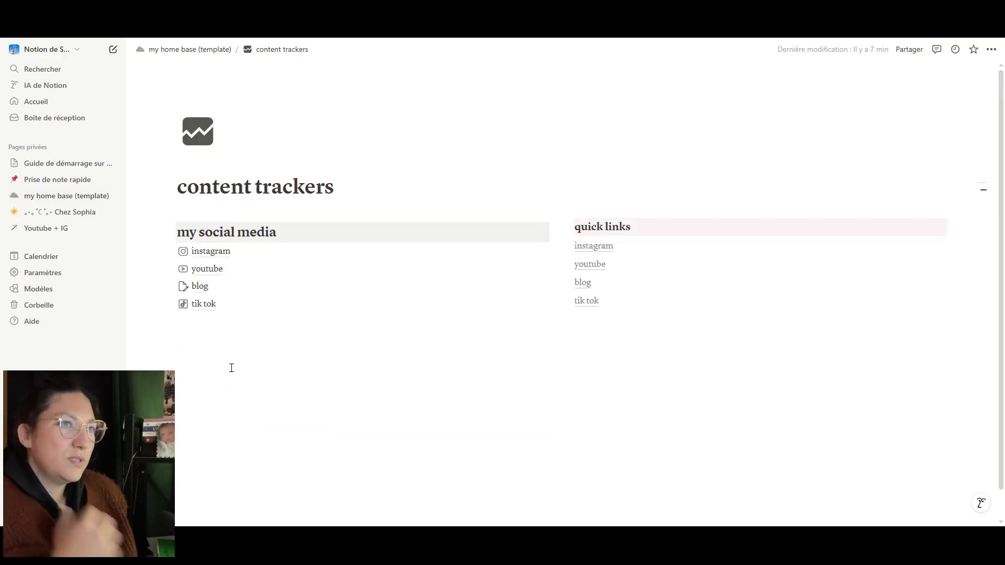
pyautogui.moveTo(210, 271)
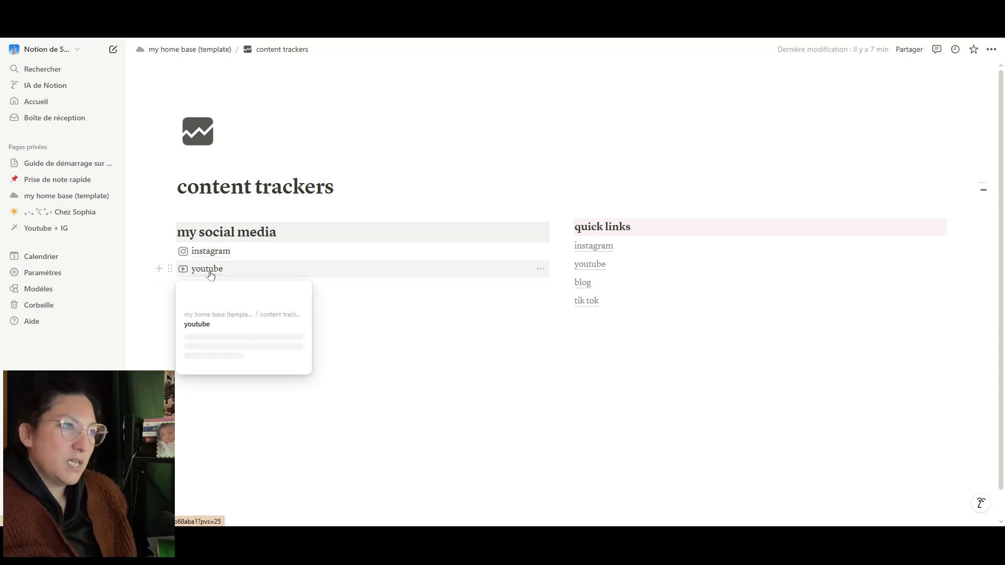
pyautogui.click(209, 270)
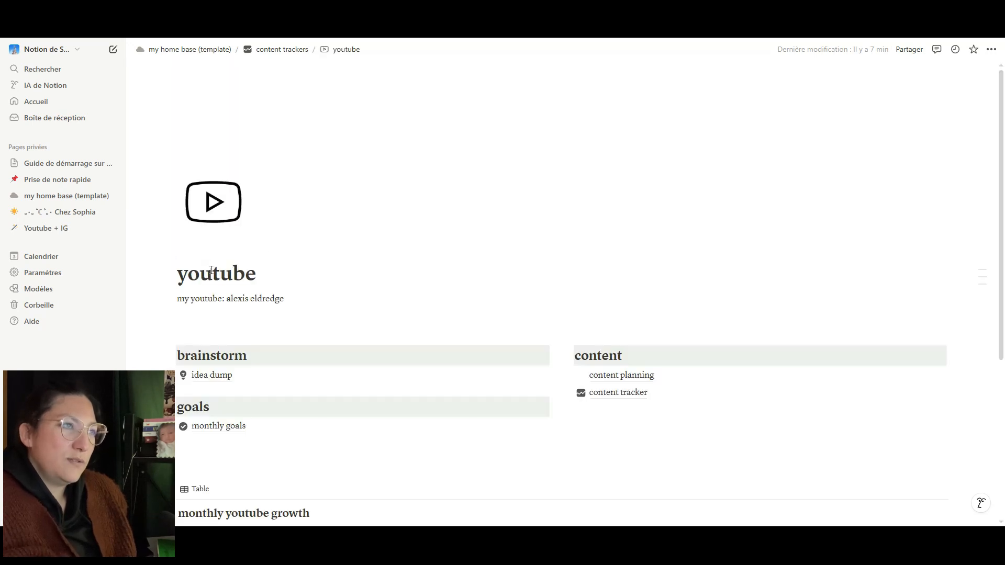
pyautogui.scroll(-2, 250, 262)
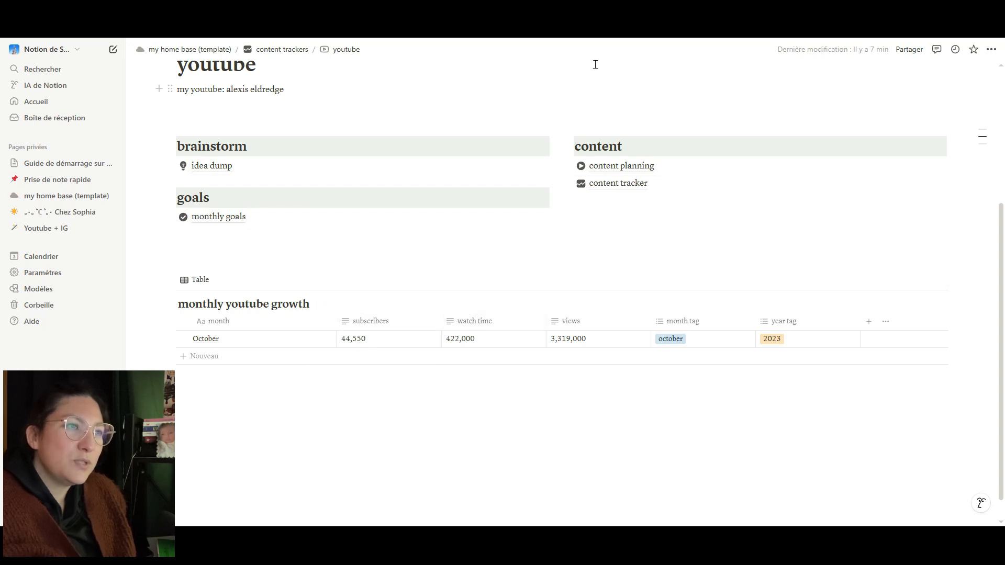
pyautogui.scroll(3, 542, 249)
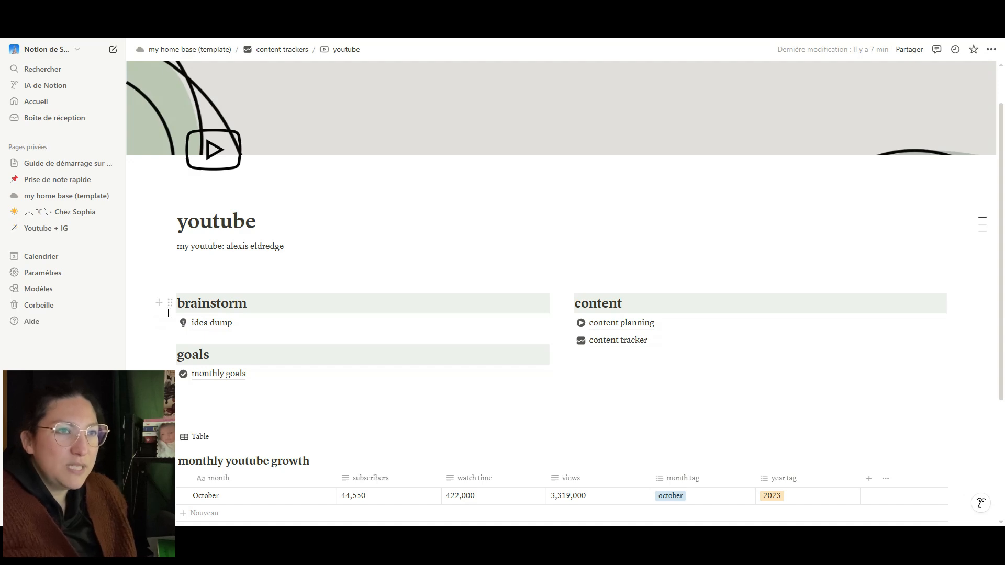
pyautogui.scroll(-3, 168, 313)
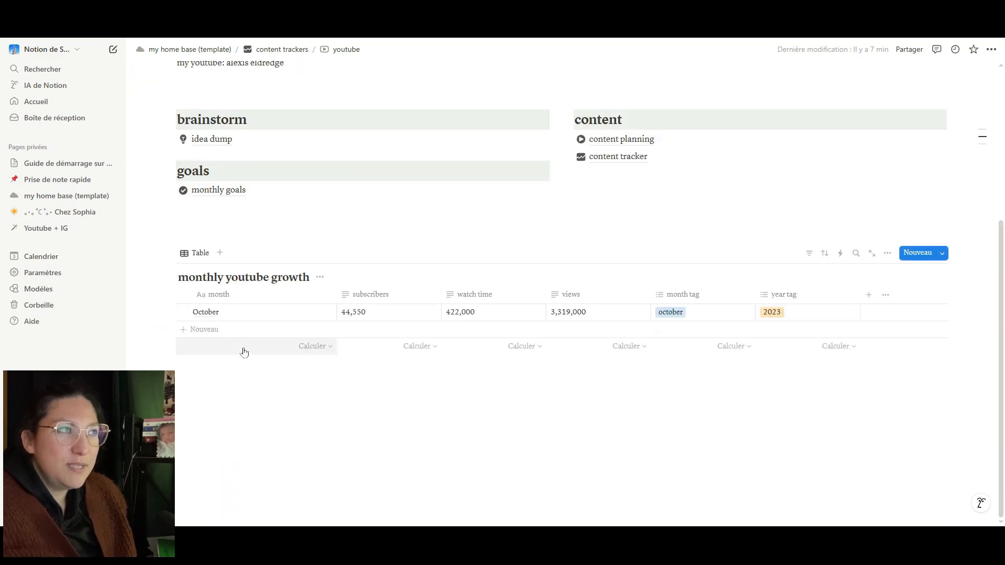
# Return to the content trackers page and preview its tik tok, instagram and youtube subpages.
pyautogui.click(270, 51)
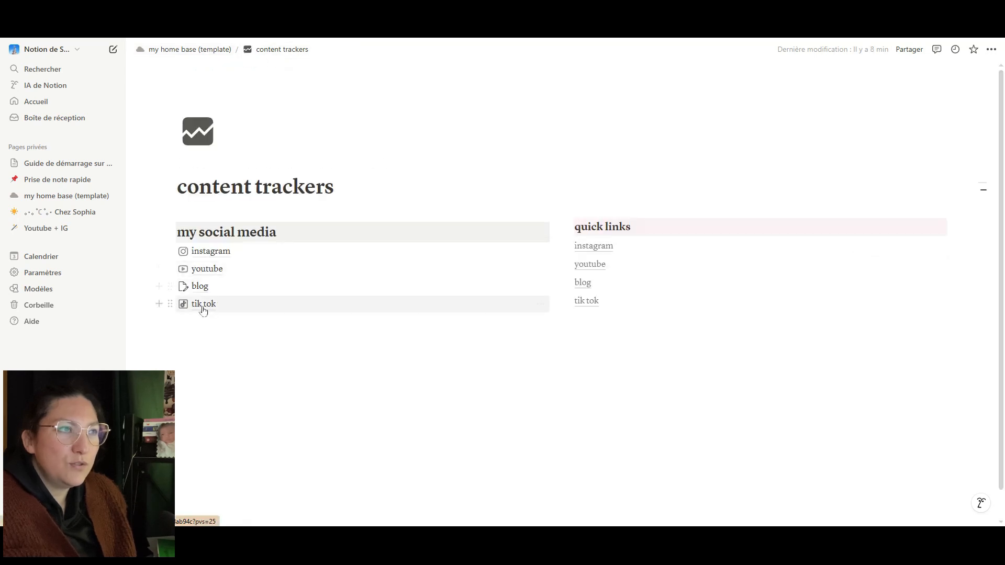
pyautogui.moveTo(203, 310)
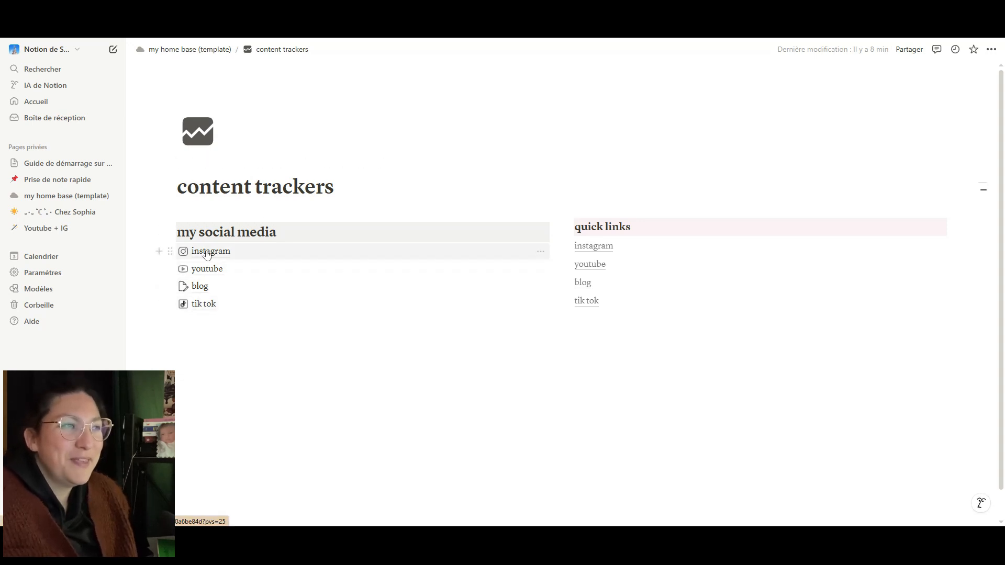
pyautogui.moveTo(207, 255)
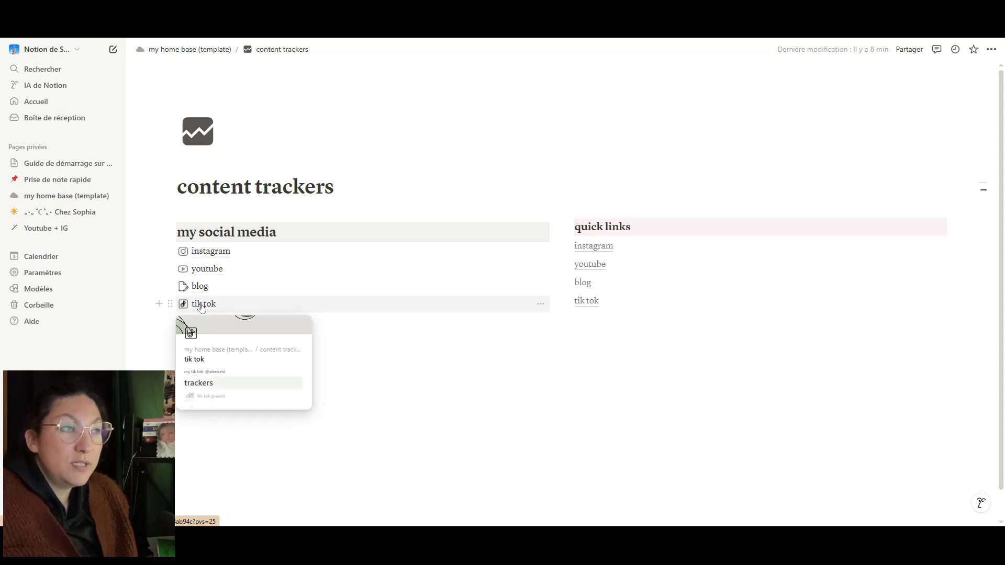
pyautogui.moveTo(208, 272)
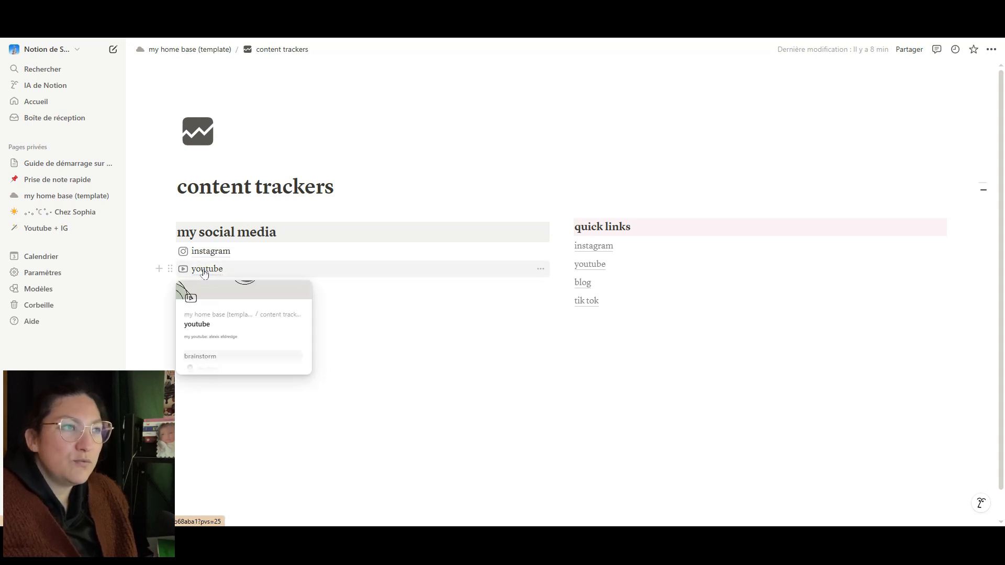
# Open the home base template's goals page, examine its monthly, long term and completed goals sections, and return to the template's main page.
pyautogui.click(210, 50)
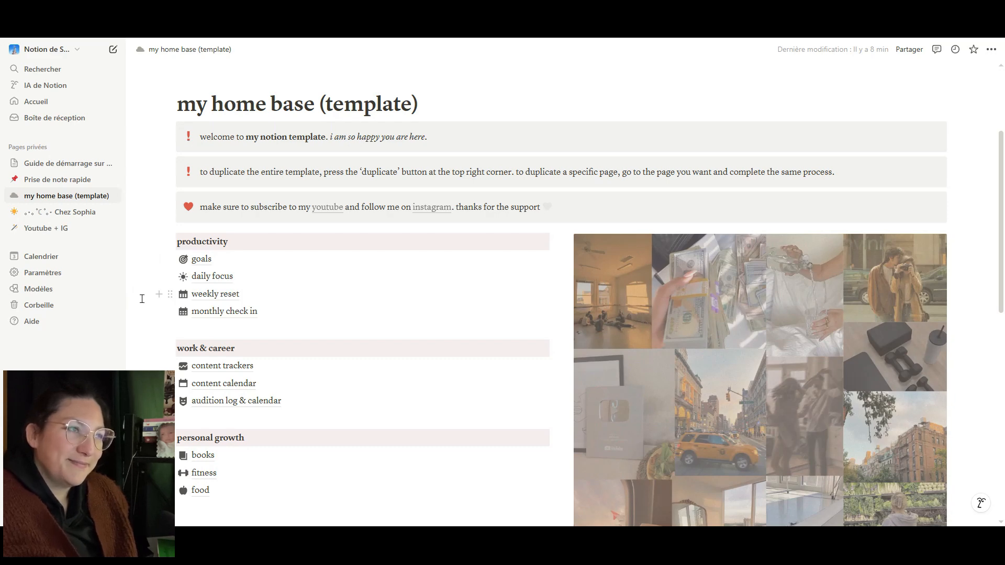
pyautogui.click(194, 259)
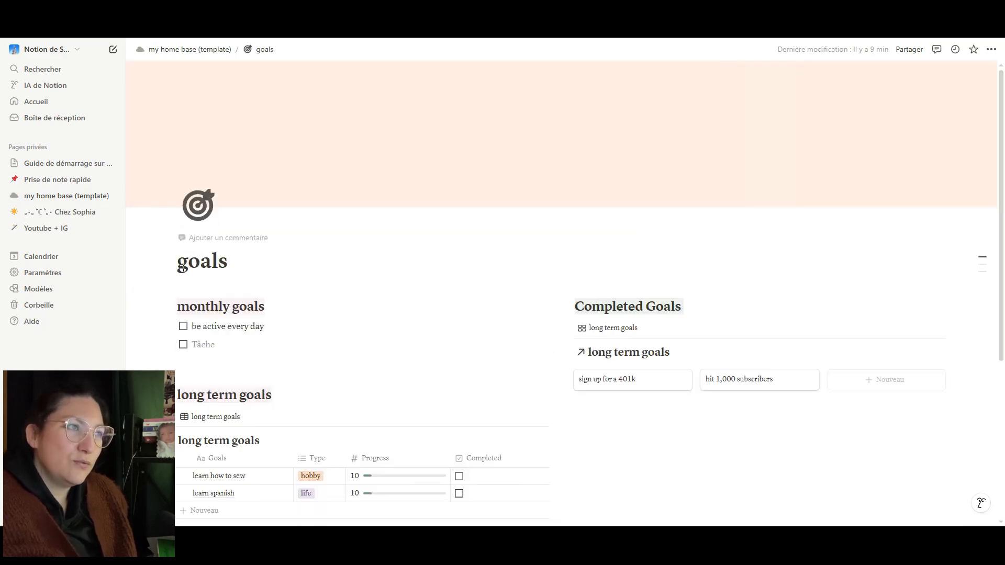
pyautogui.scroll(-3, 174, 319)
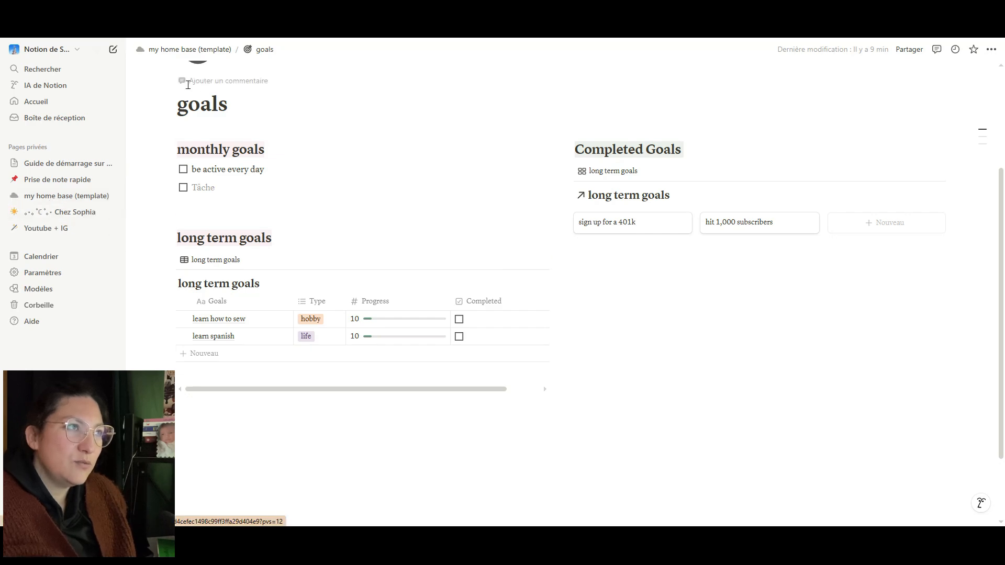
pyautogui.click(189, 49)
pyautogui.scroll(-3, 246, 254)
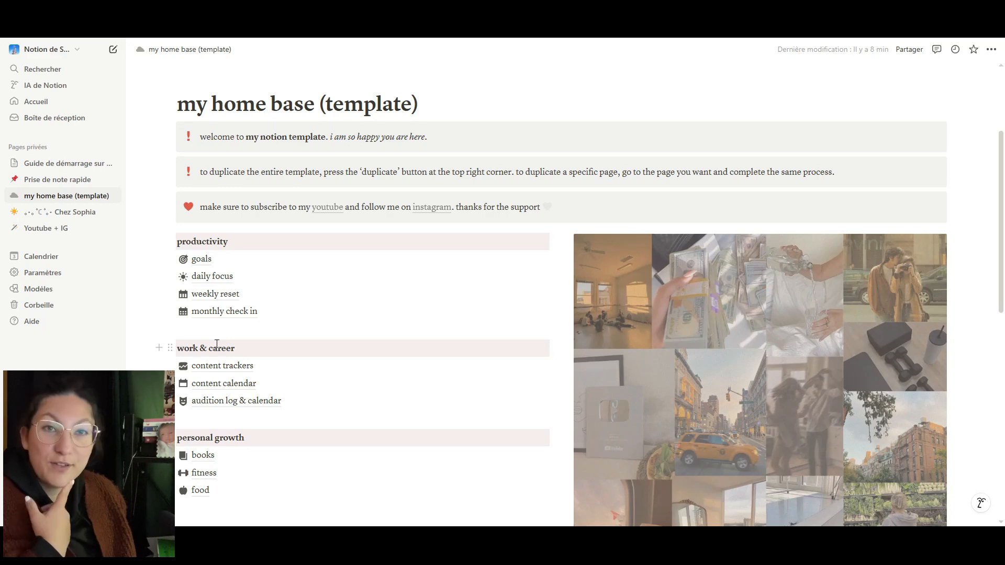
# Compare the personal August dashboard with the my home base (template) page by switching between the two.
pyautogui.click(75, 213)
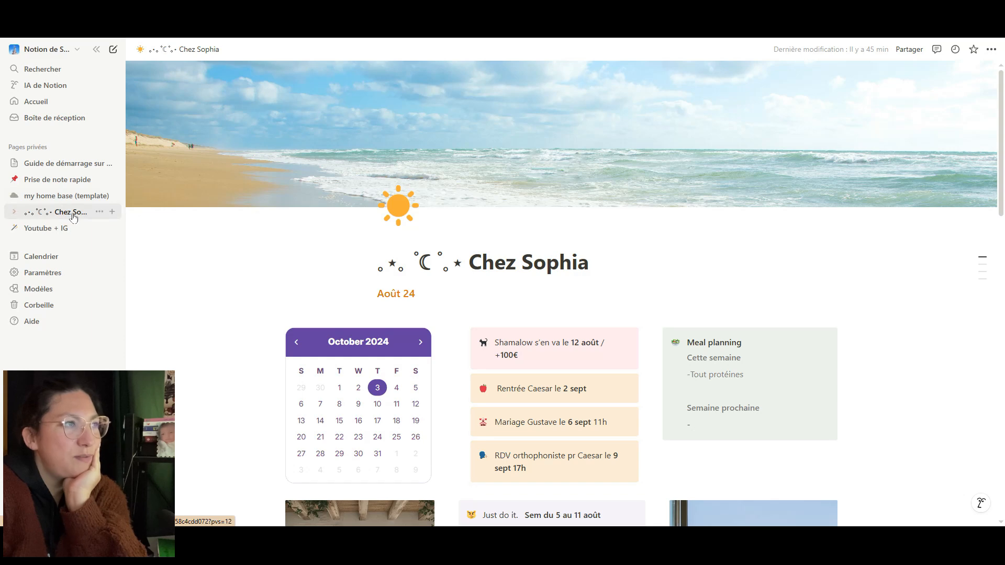
pyautogui.click(68, 197)
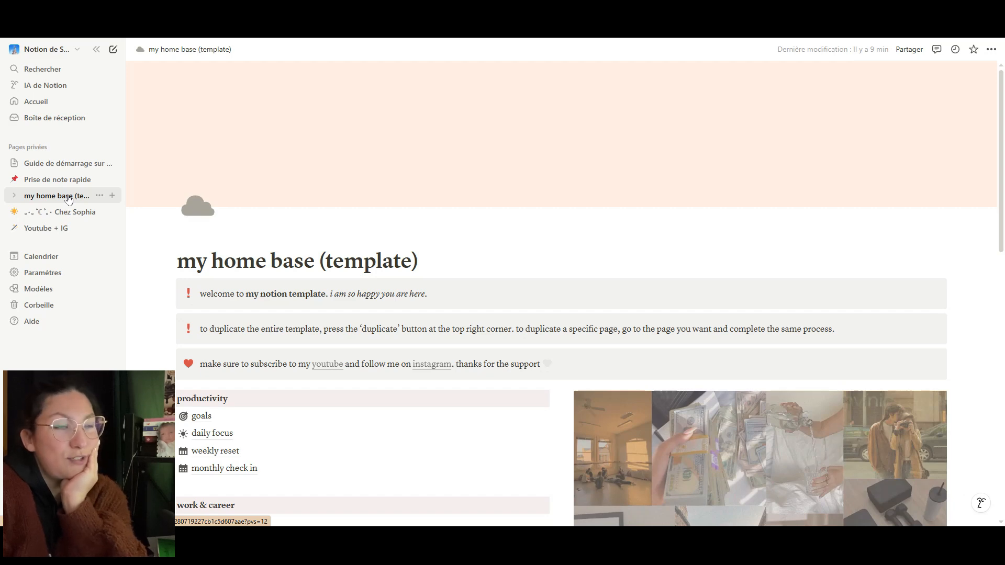
pyautogui.scroll(-3, 163, 278)
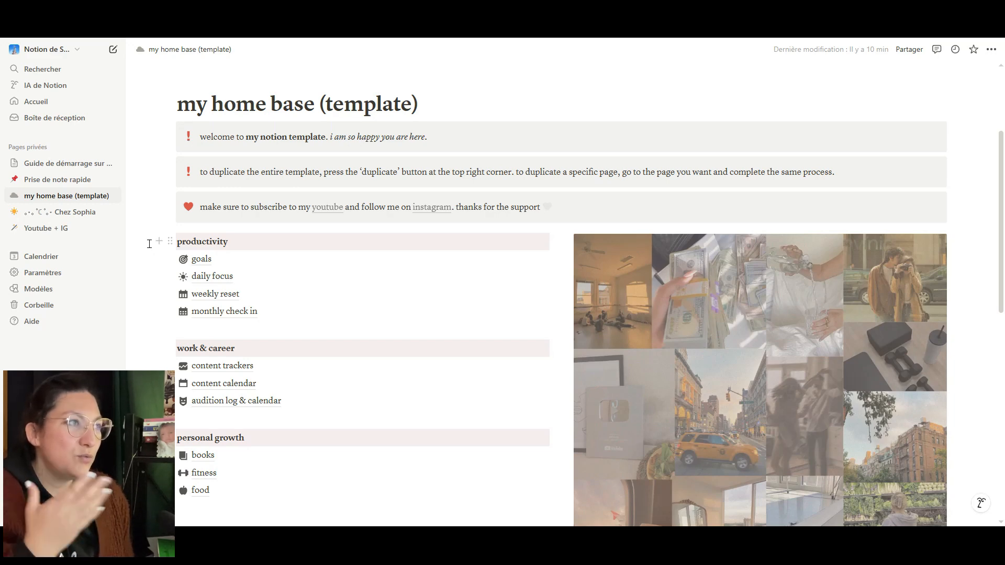
pyautogui.click(66, 218)
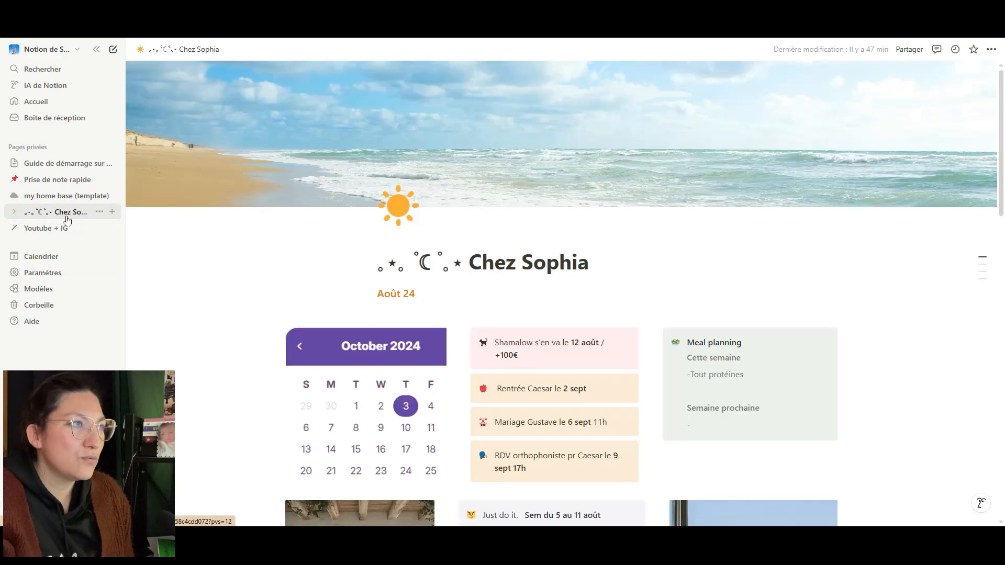
pyautogui.click(60, 202)
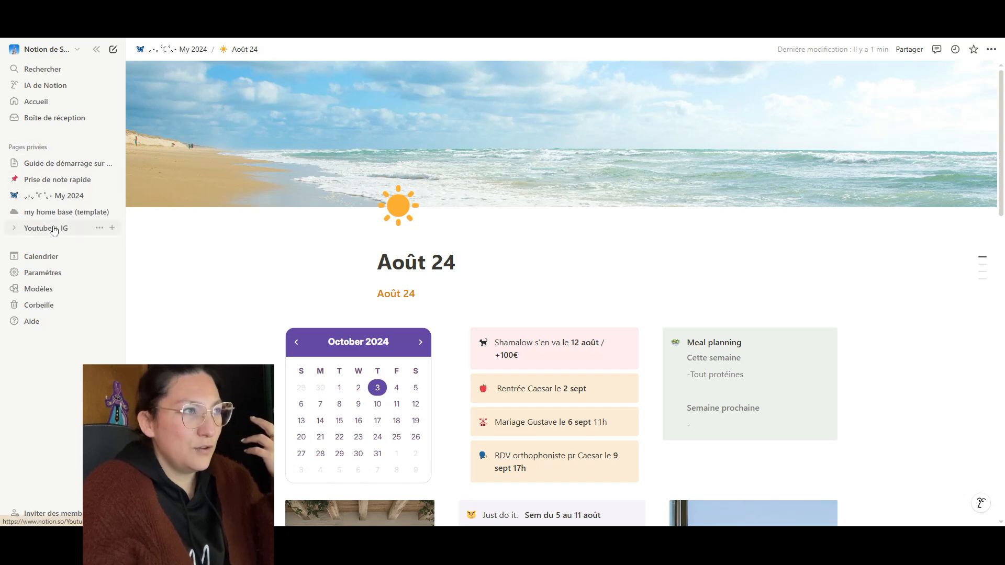
# Open the My 2024 page and examine the calendar, reminders and task list of its Août 24 subpage.
pyautogui.click(75, 201)
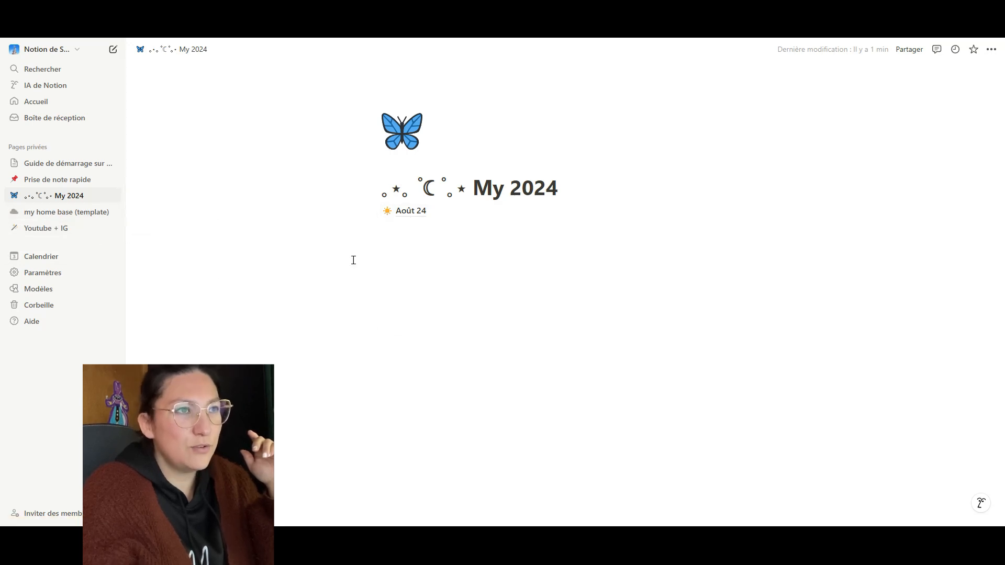
pyautogui.moveTo(415, 211)
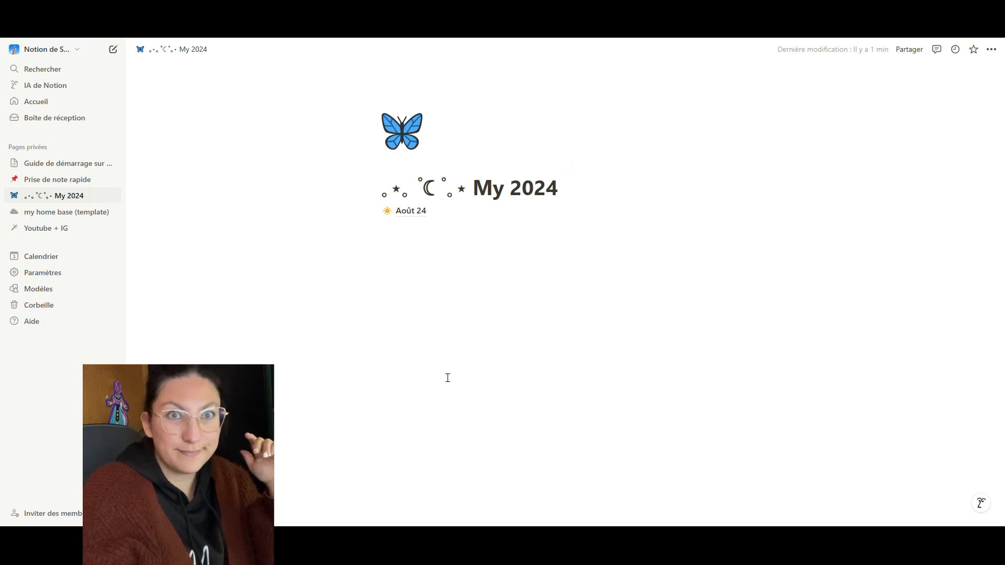
pyautogui.click(411, 211)
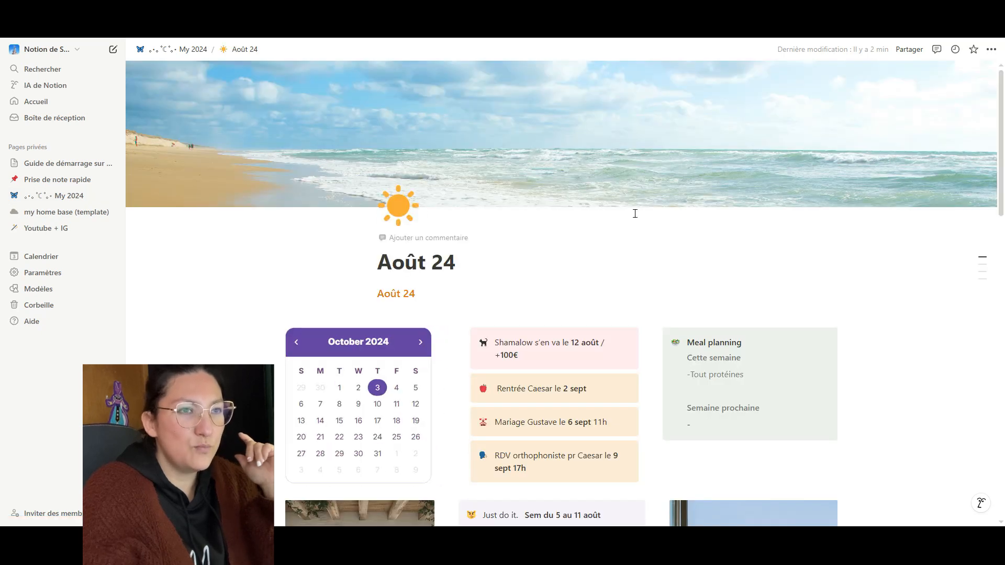
pyautogui.scroll(-3, 635, 221)
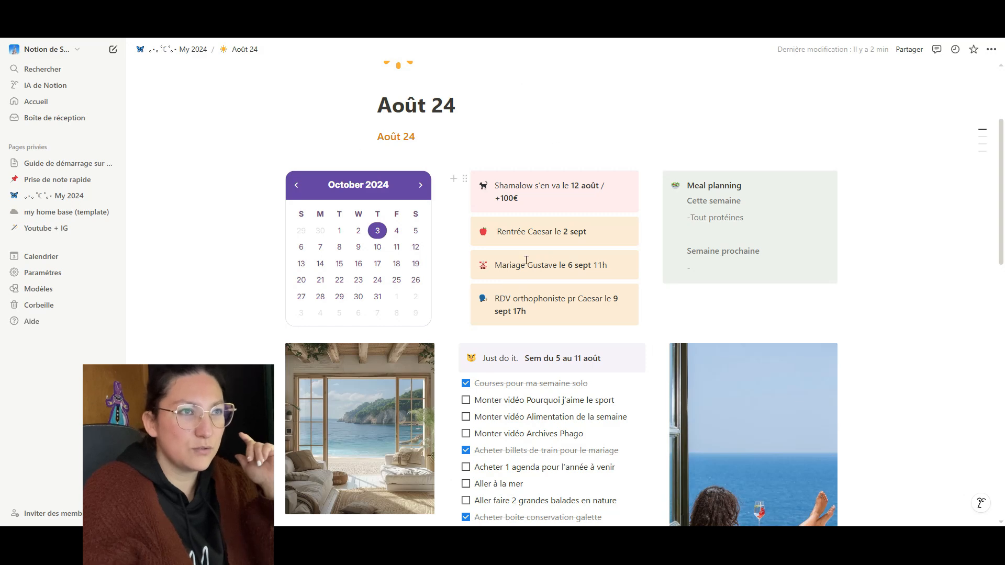
pyautogui.scroll(2, 576, 267)
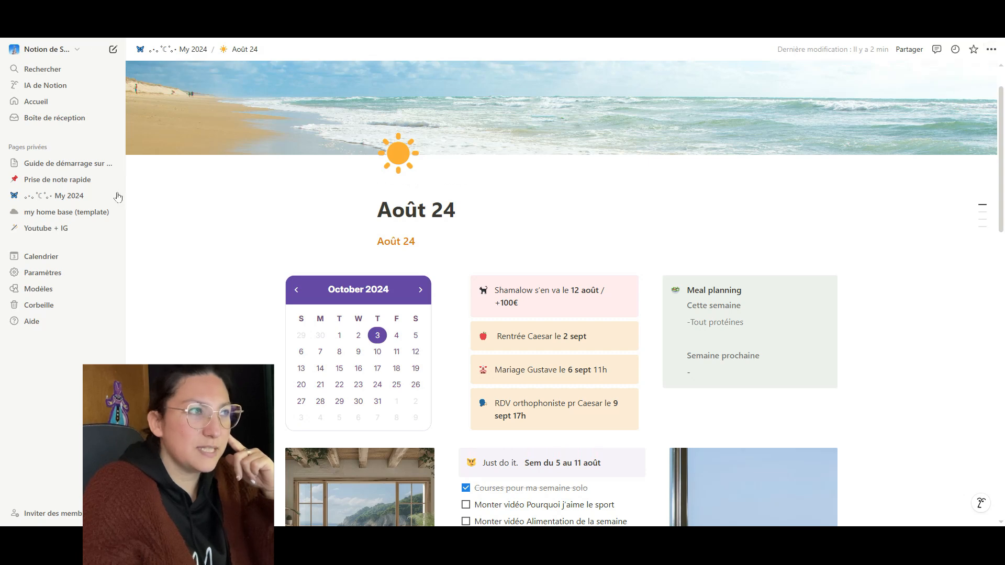
# Return to My 2024, expand its subpages and duplicate the Août 24 page.
pyautogui.click(68, 199)
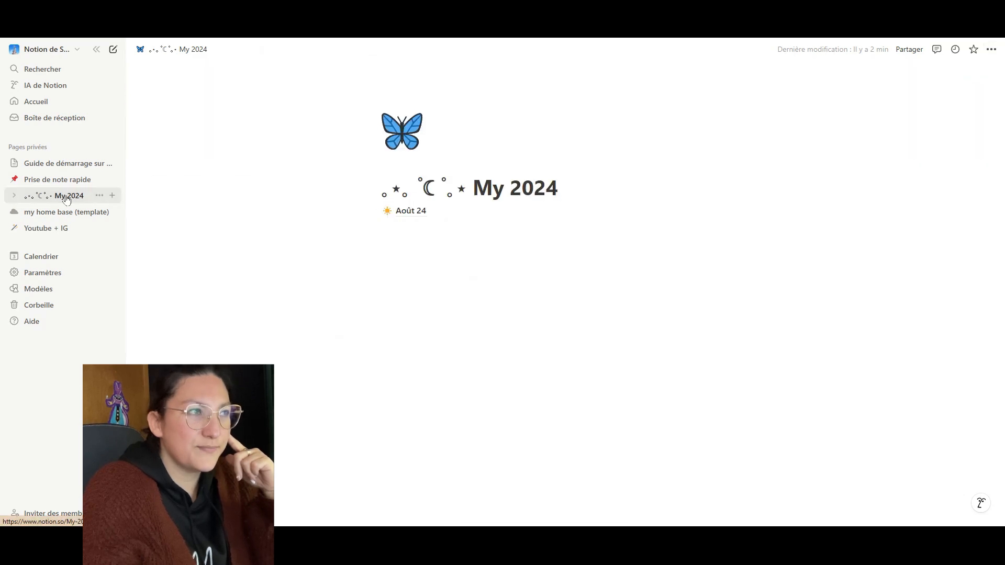
pyautogui.click(13, 195)
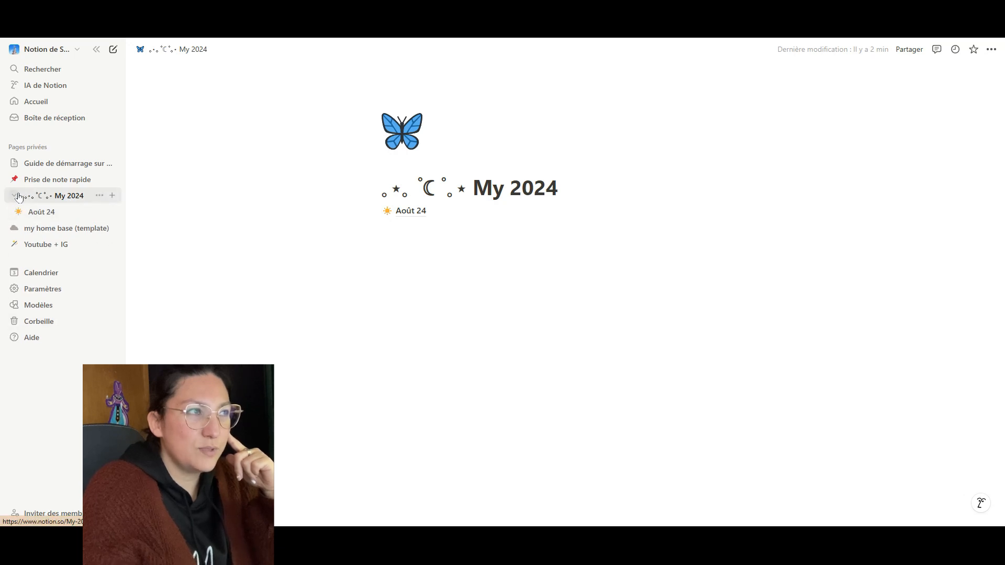
pyautogui.click(15, 198)
pyautogui.click(15, 198)
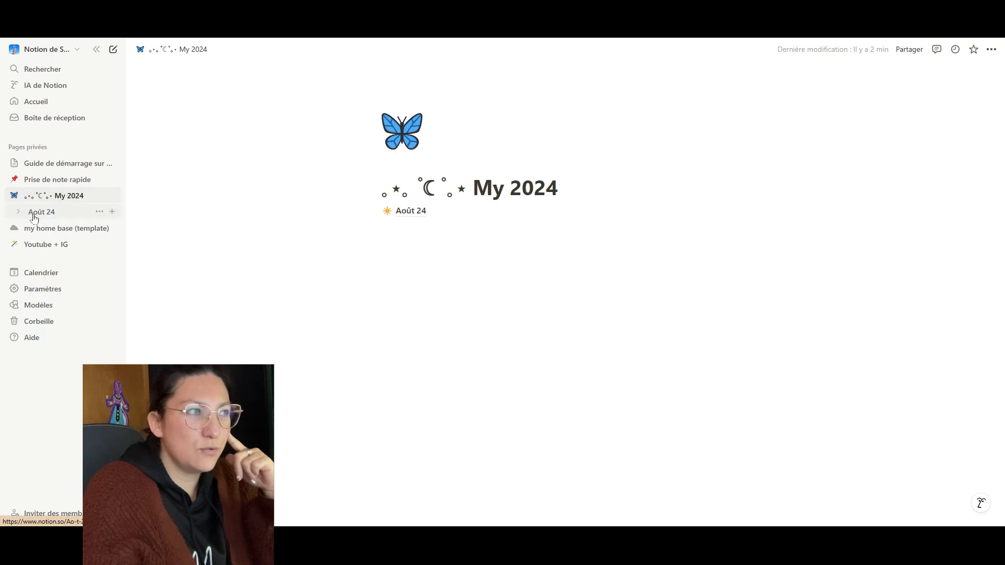
pyautogui.click(99, 212)
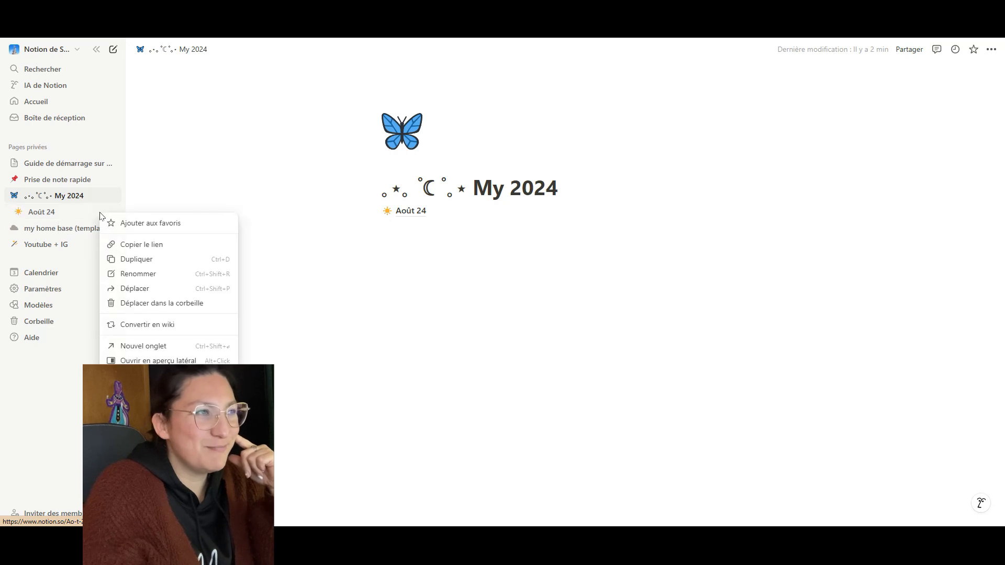
pyautogui.click(142, 260)
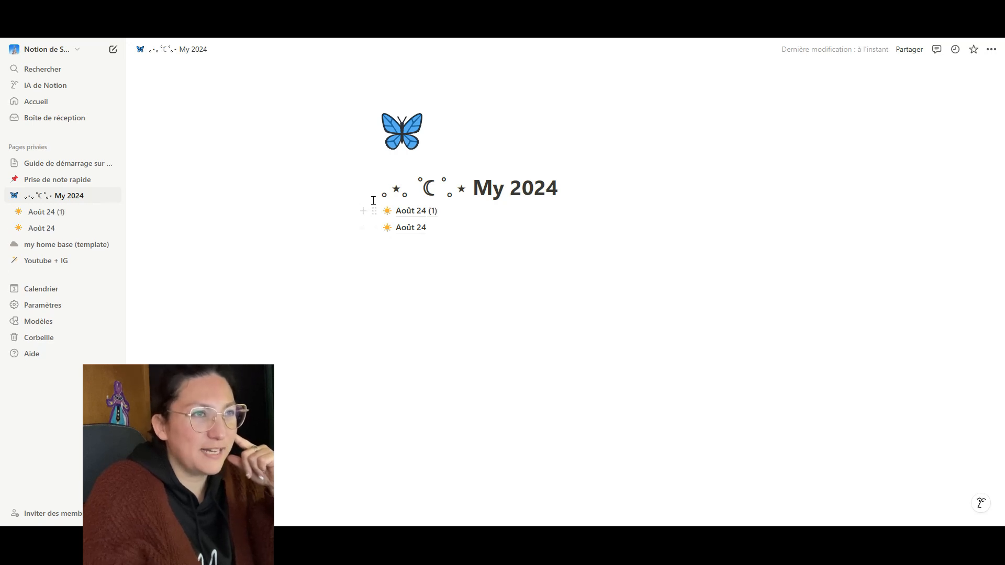
# Open the duplicated August page and rename it Octobre 24.
pyautogui.click(406, 211)
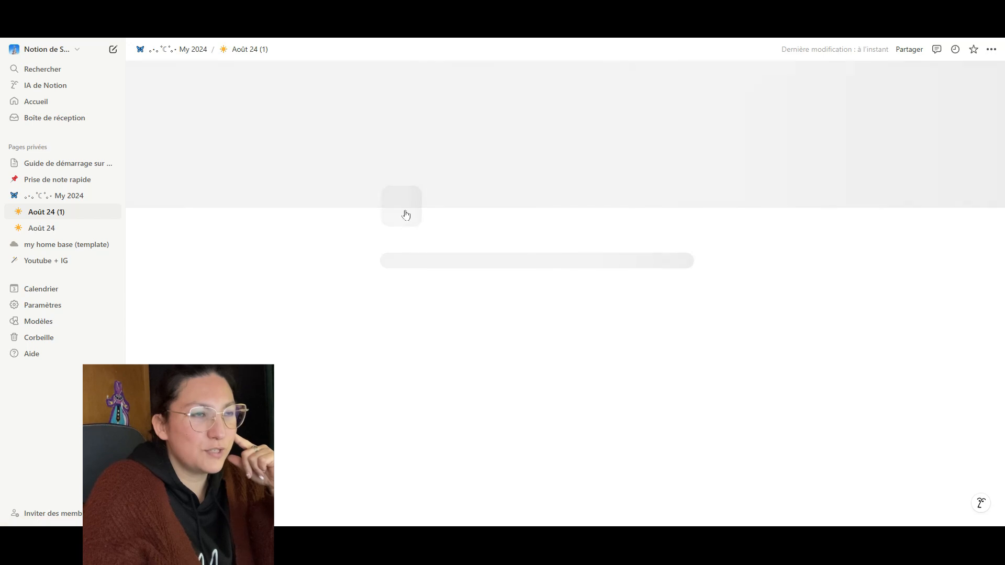
pyautogui.moveTo(691, 83)
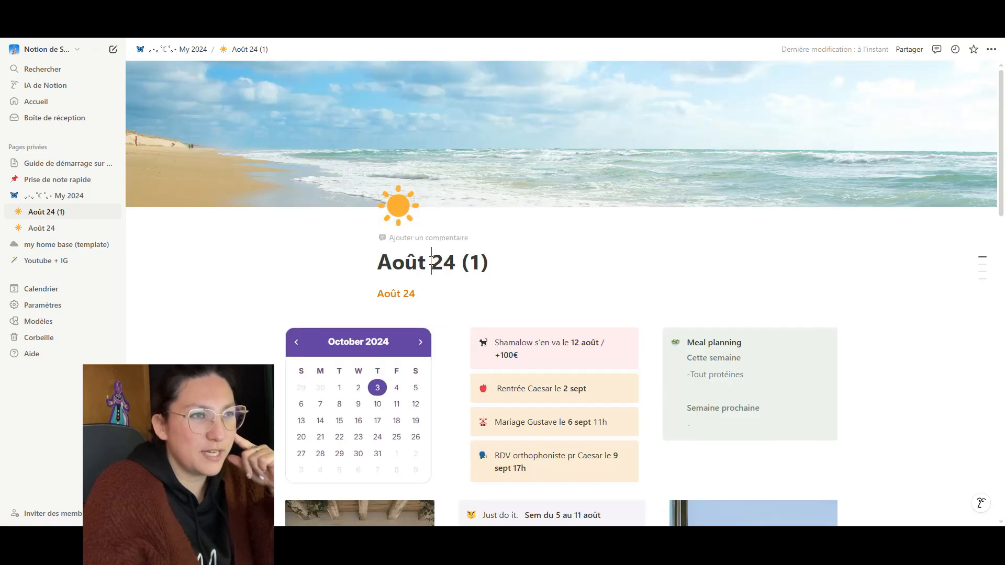
pyautogui.moveTo(378, 261); pyautogui.dragTo(536, 245)
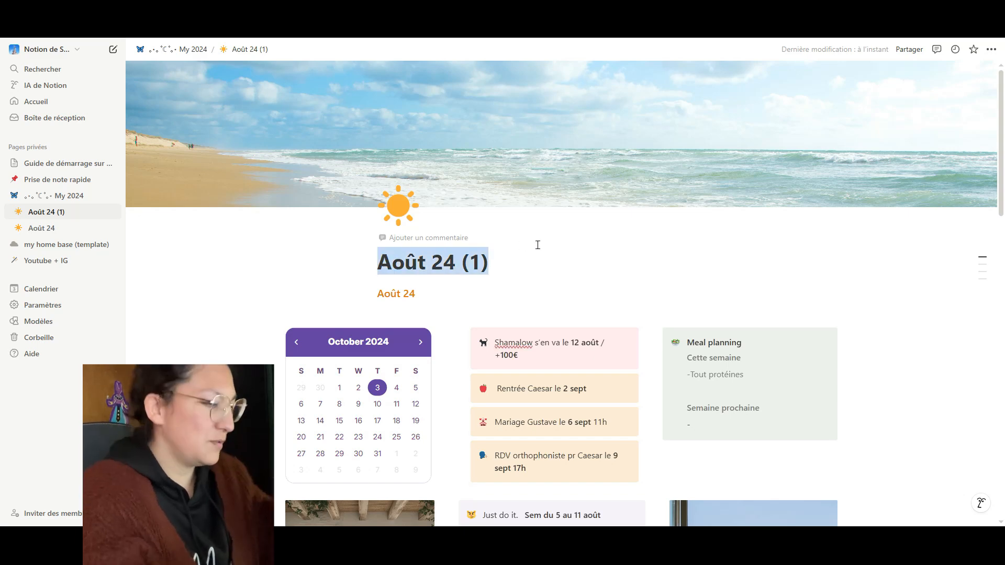
pyautogui.write('Octobre')
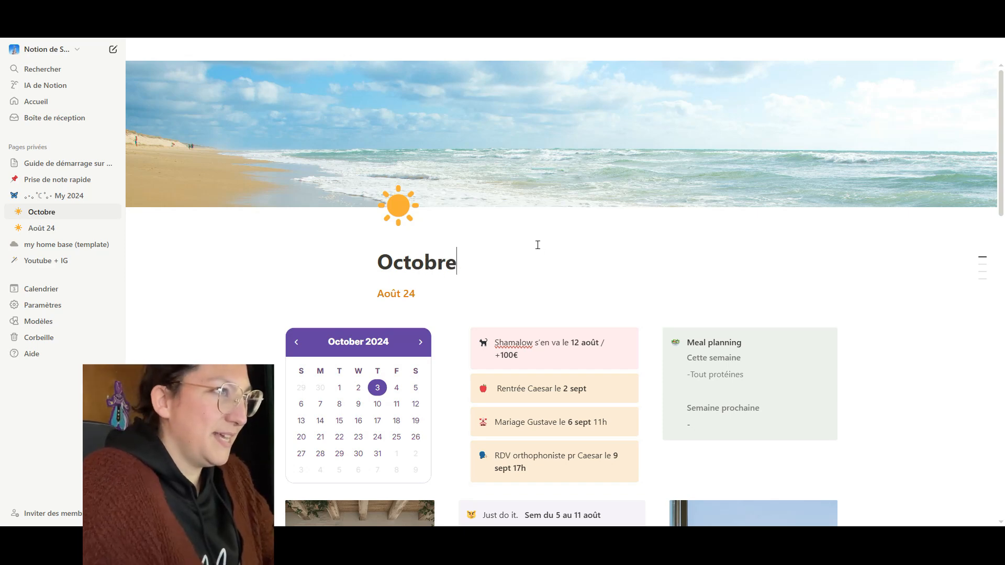
pyautogui.write(' 24')
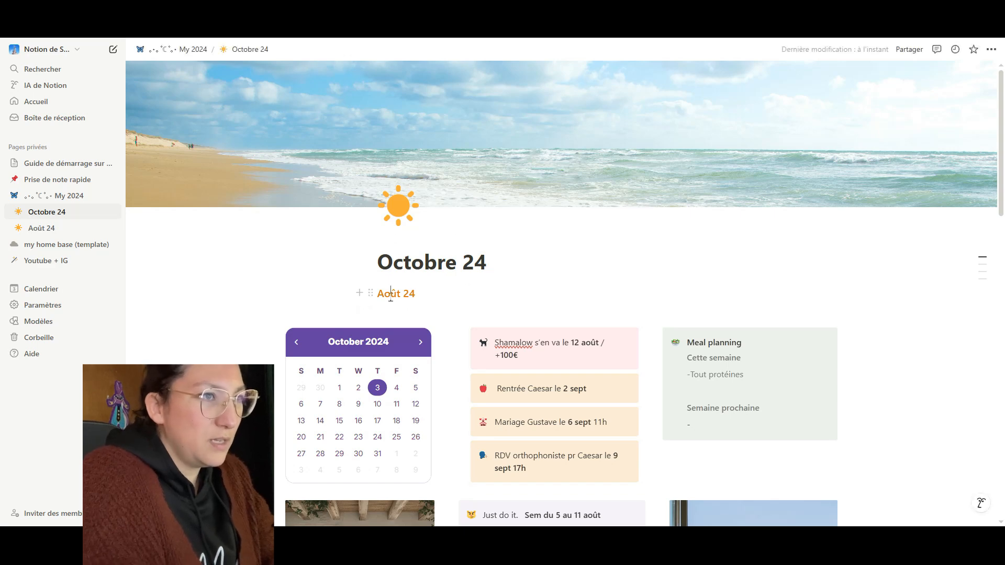
# Change the month in the orange subheading under the page title to Octobre.
pyautogui.moveTo(378, 295); pyautogui.dragTo(402, 292)
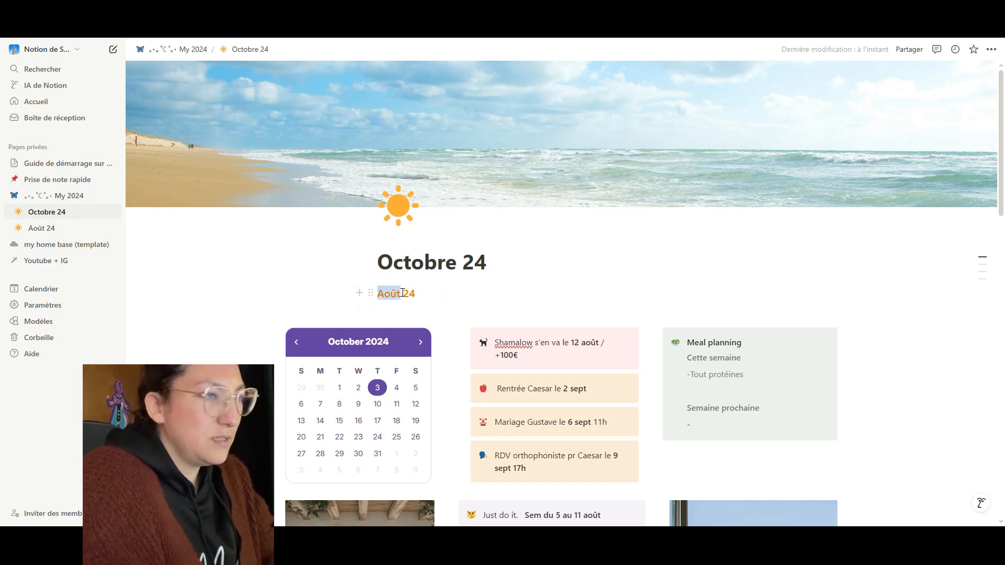
pyautogui.write('Oc')
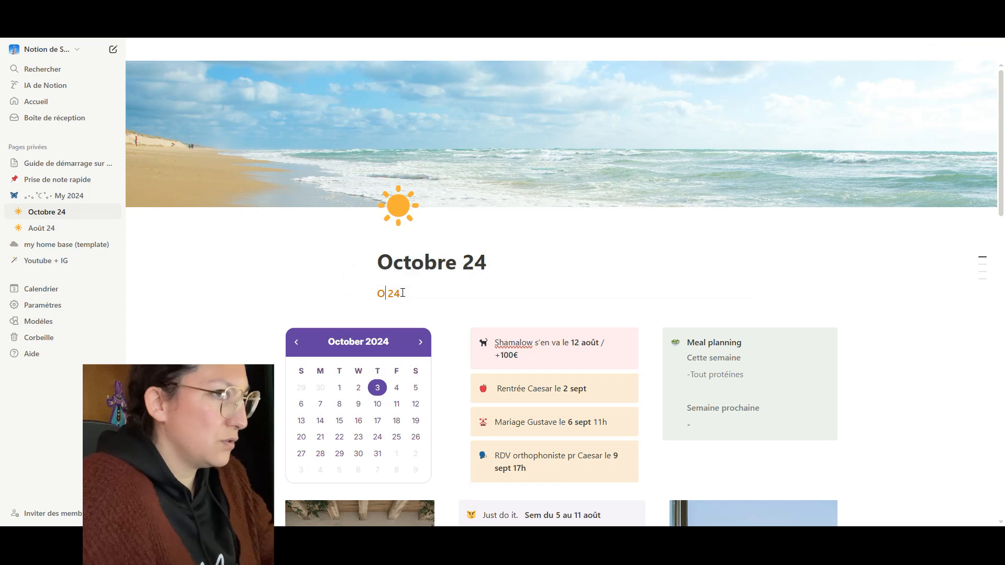
pyautogui.write('tobre')
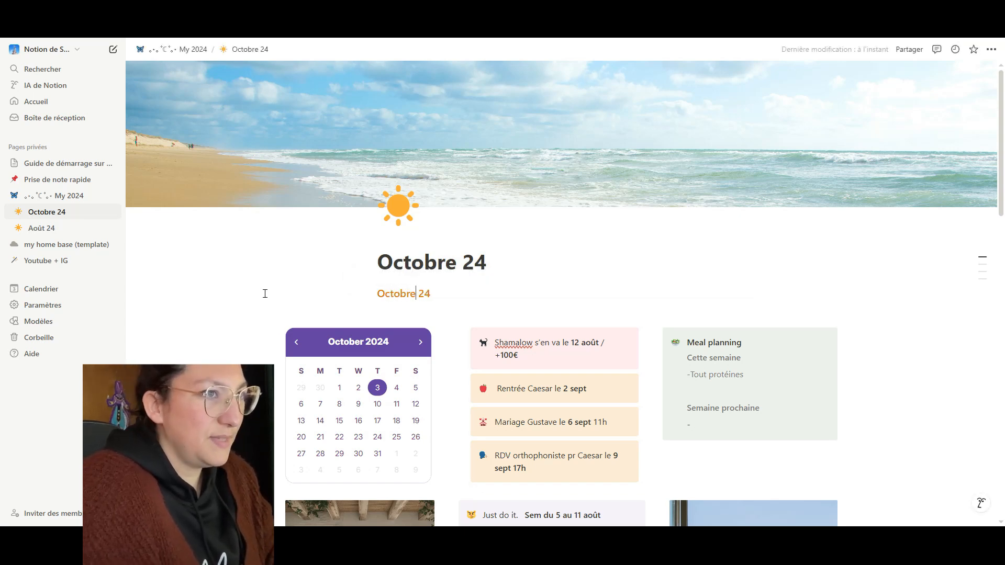
# Review the Octobre 24 page down to its Monthly links, open the Août Reset subpage to examine it, and return to Octobre 24.
pyautogui.scroll(-4, 625, 386)
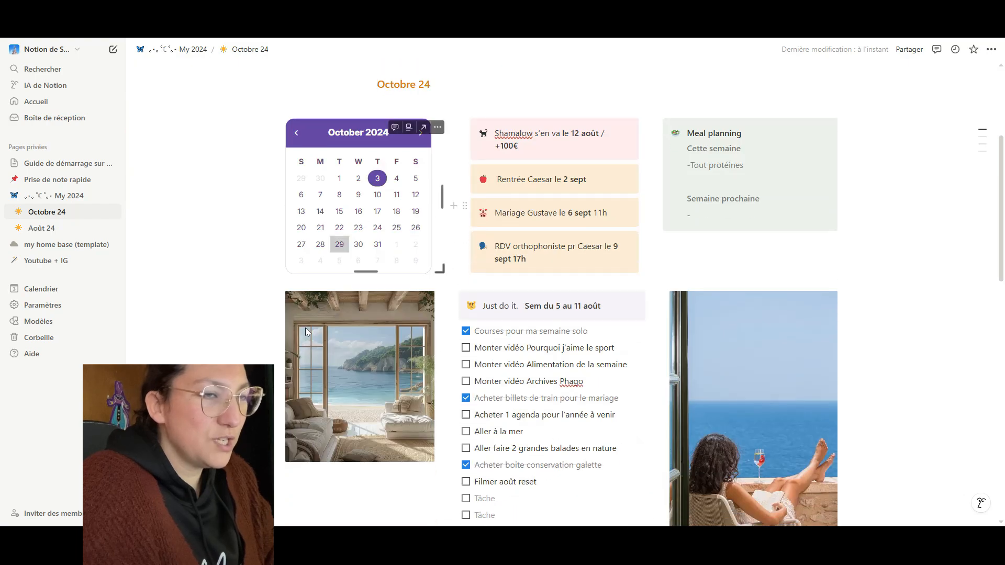
pyautogui.scroll(-1, 815, 205)
pyautogui.scroll(-15, 815, 206)
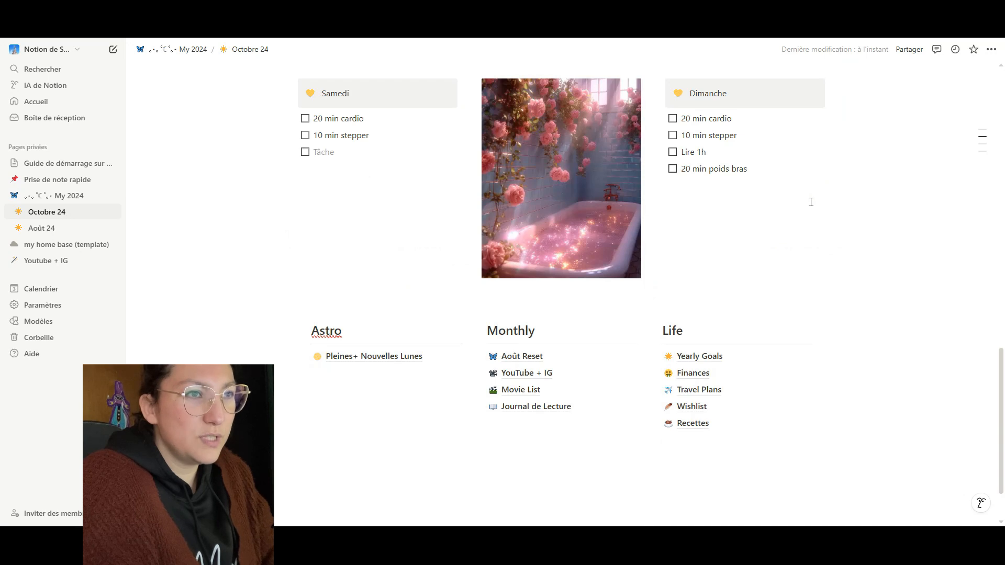
pyautogui.click(515, 357)
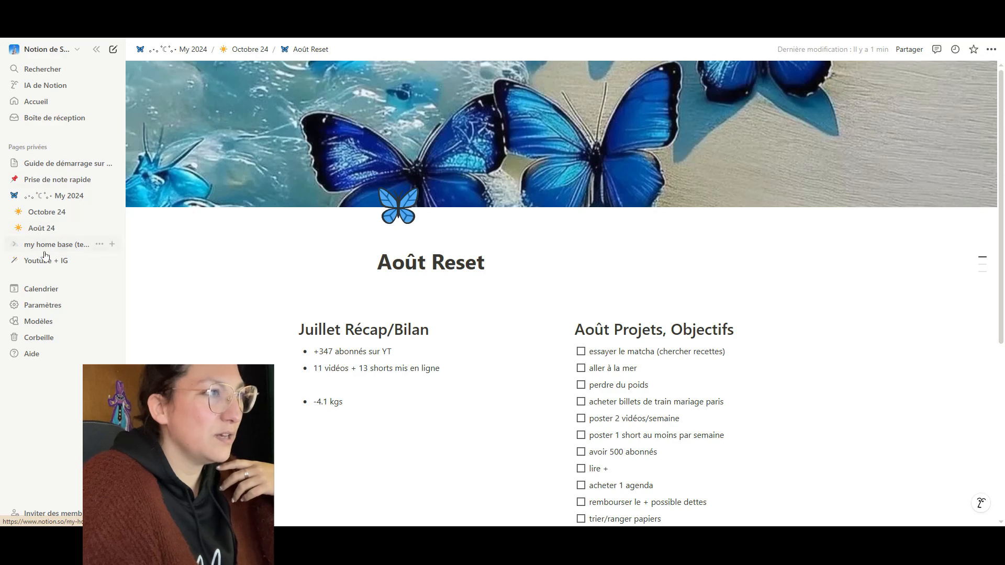
pyautogui.click(44, 215)
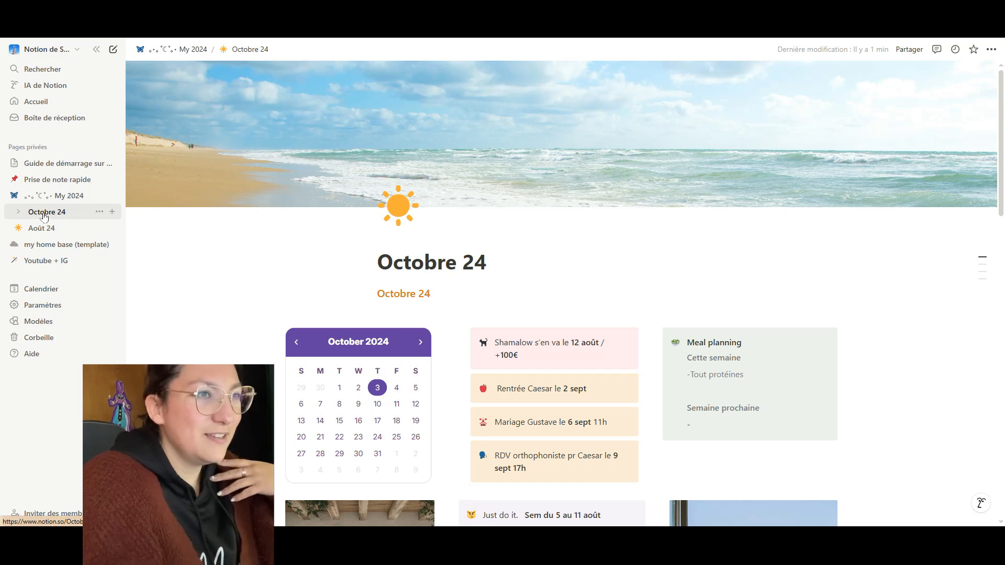
# Review the Octobre 24 page from its cover through the calendar, reminders, Just do it task list and weekday planner.
pyautogui.scroll(-3, 416, 267)
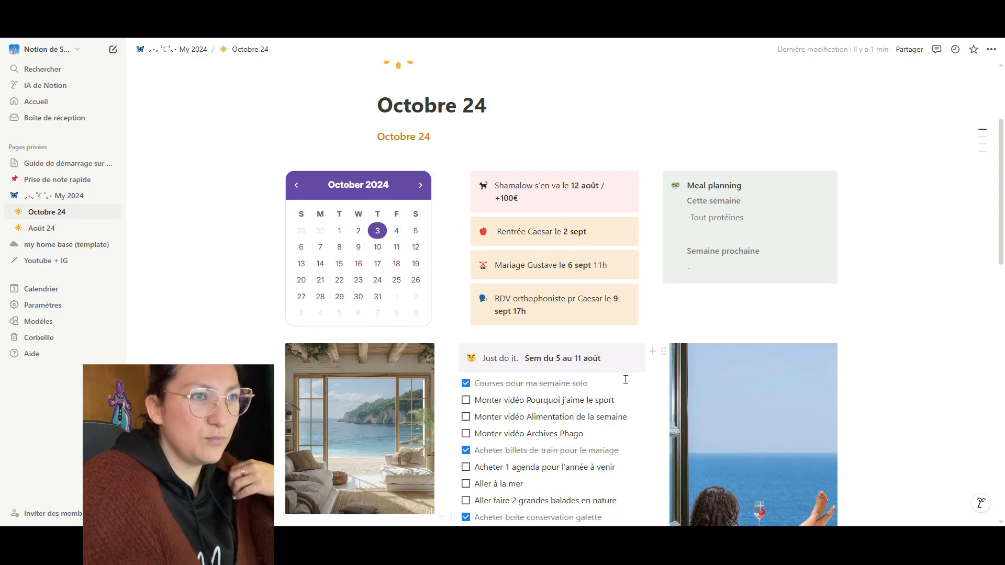
pyautogui.scroll(-2, 531, 240)
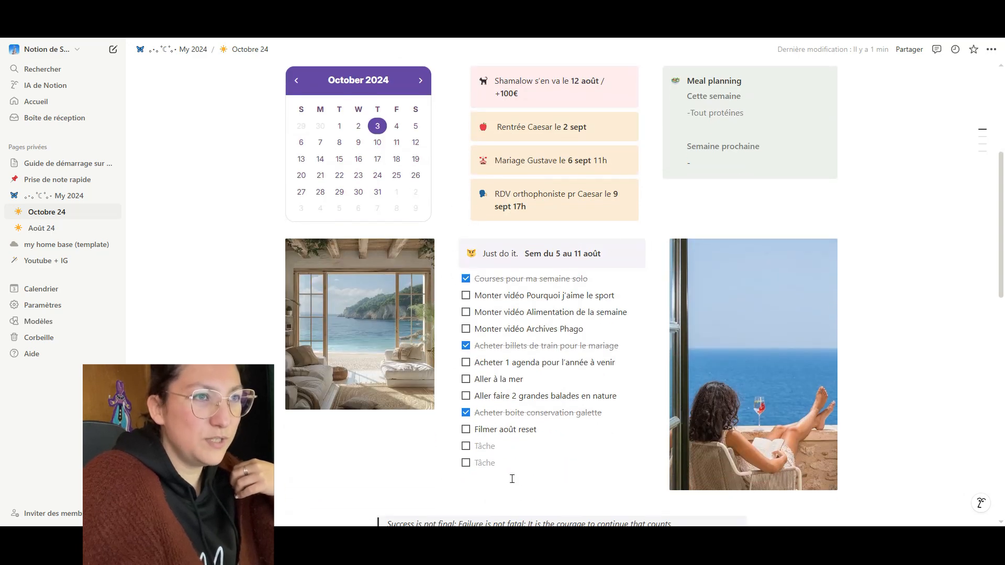
pyautogui.scroll(-3, 512, 479)
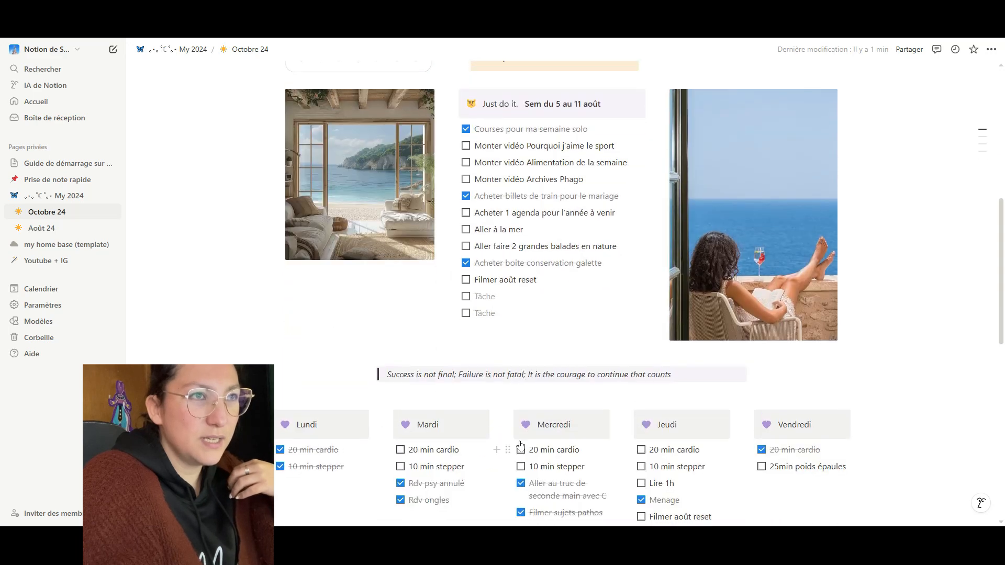
pyautogui.scroll(1, 442, 358)
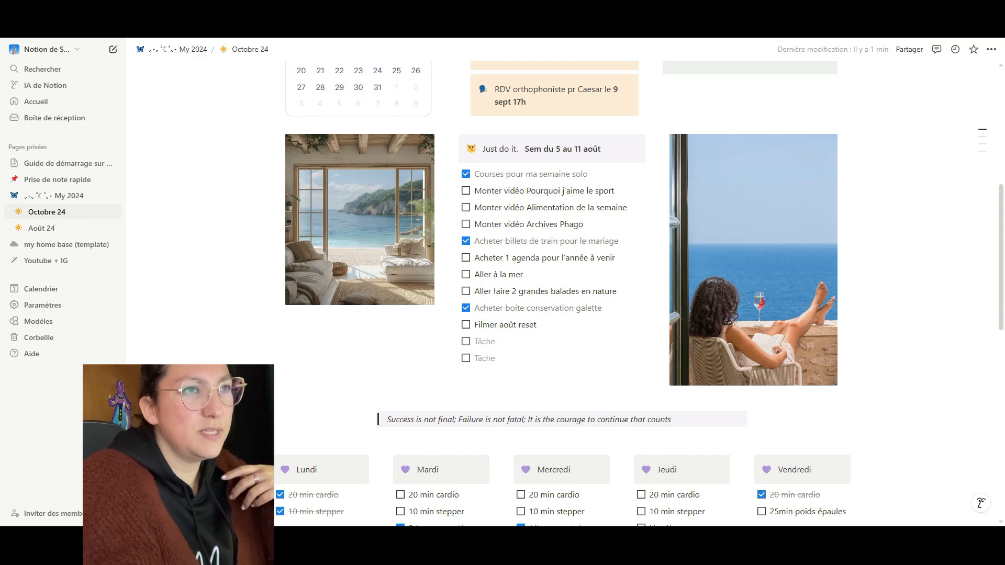
pyautogui.scroll(7, 591, 178)
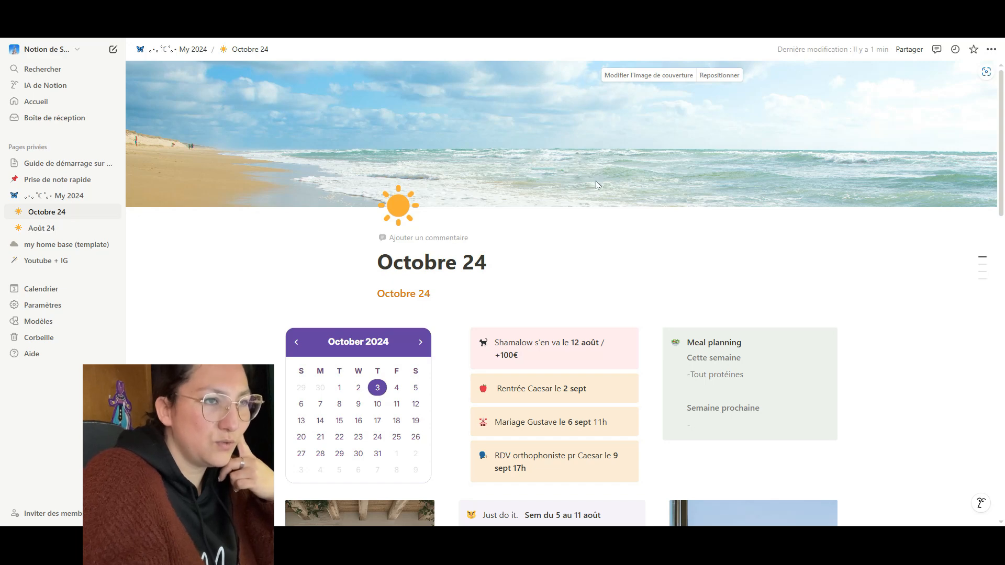
pyautogui.scroll(-7, 596, 183)
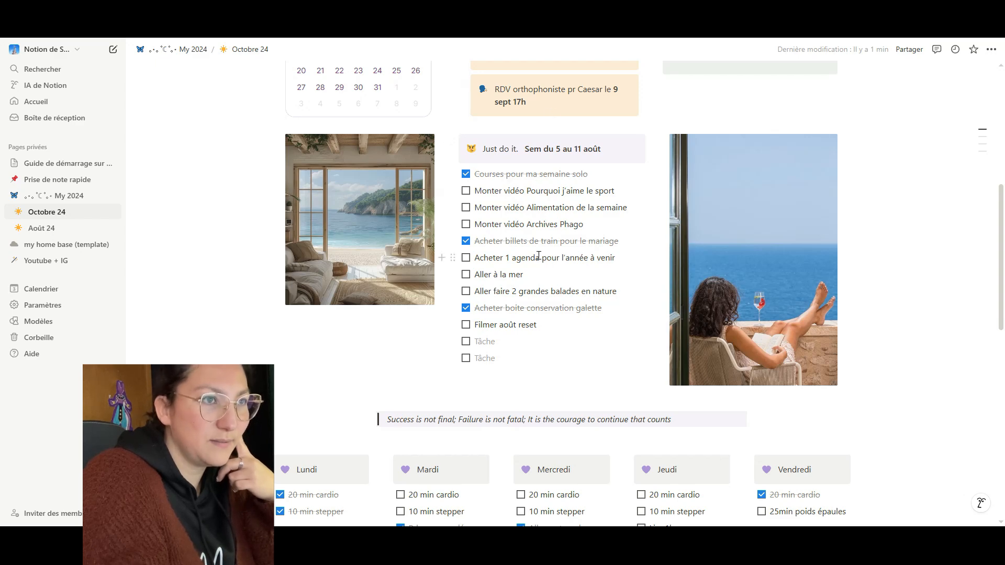
pyautogui.scroll(-1, 539, 256)
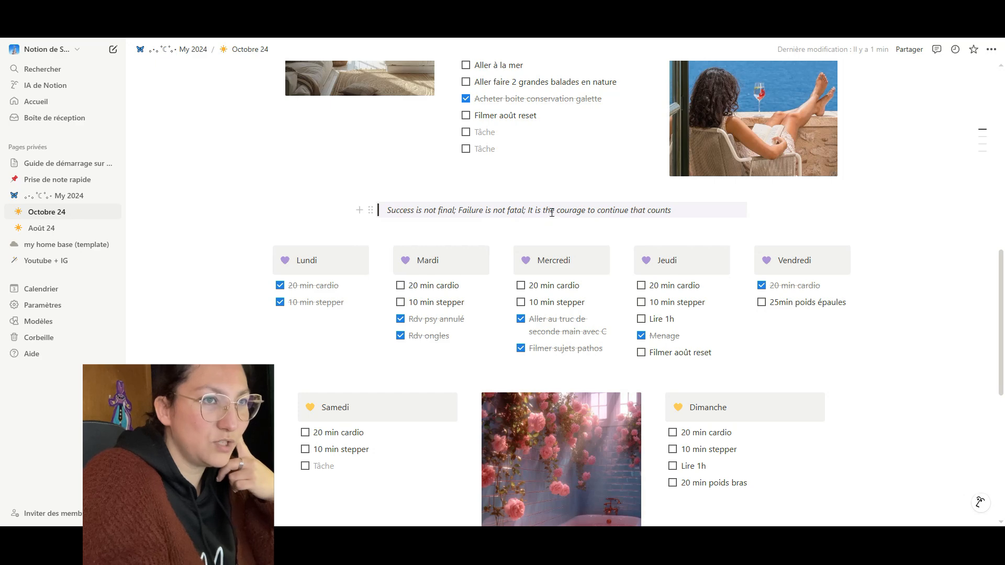
pyautogui.scroll(-2, 551, 212)
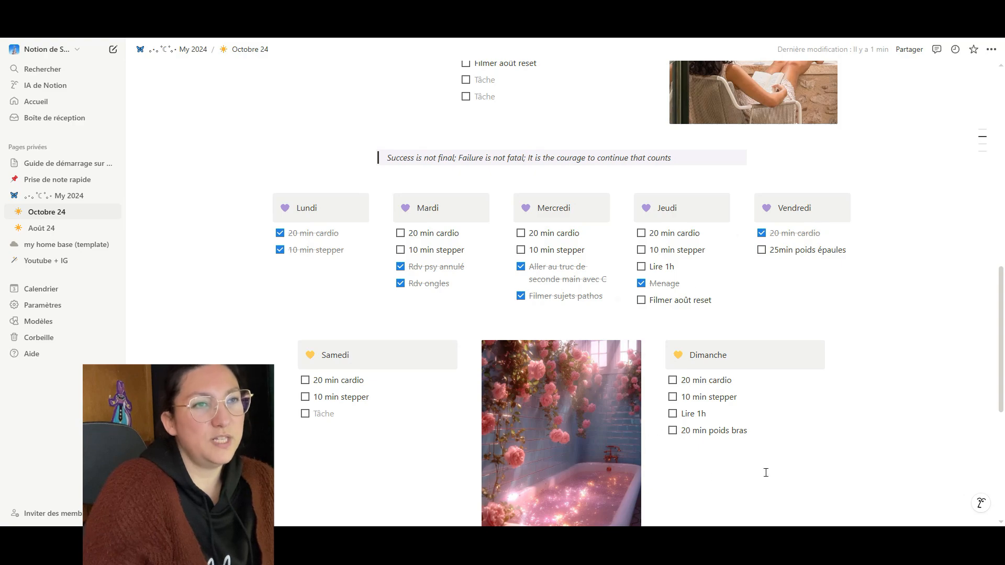
pyautogui.scroll(15, 522, 204)
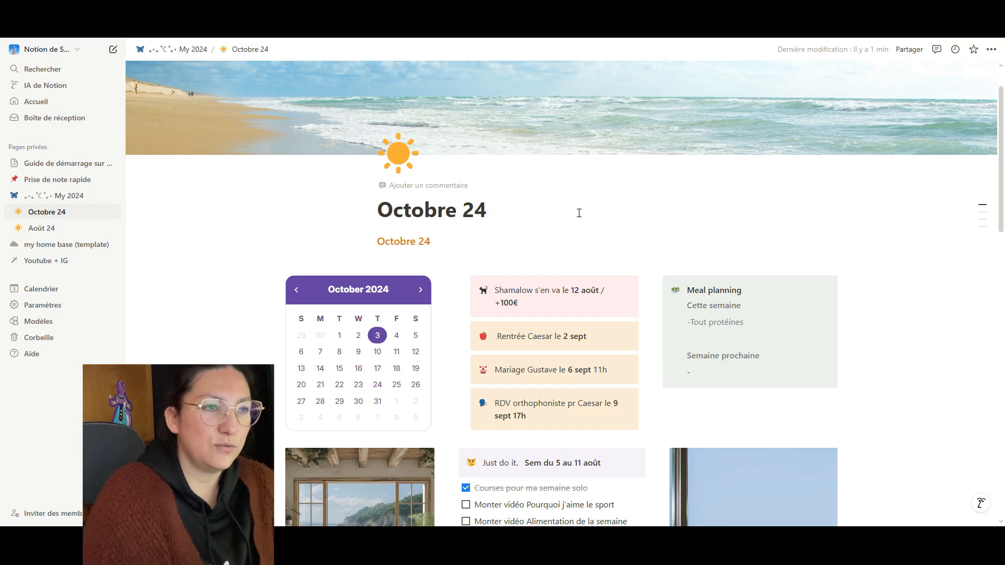
# Examine the weekly to-do blocks on Octobre 24 and the Astro, Monthly and Life links beneath them.
pyautogui.scroll(-5, 765, 310)
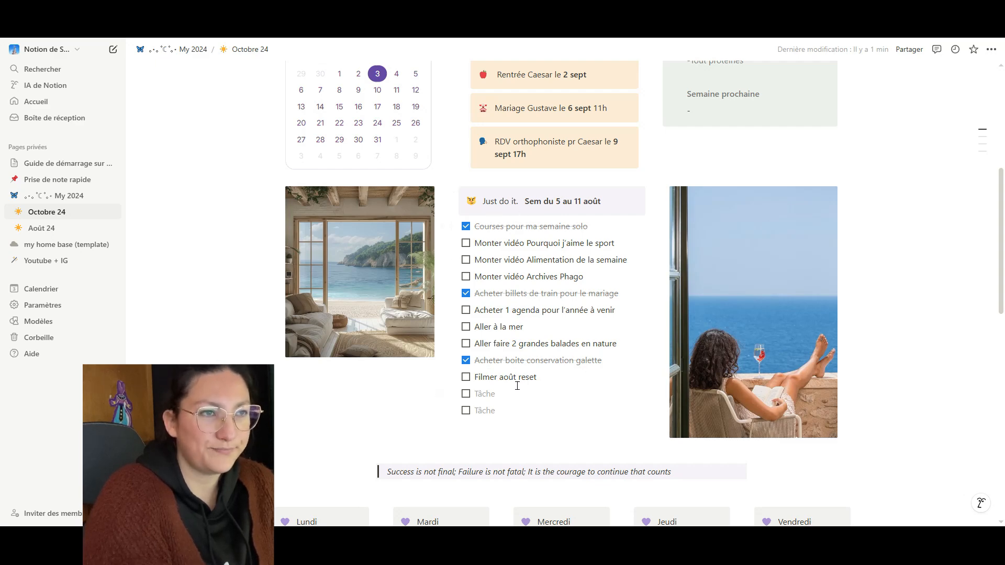
pyautogui.scroll(-6, 516, 385)
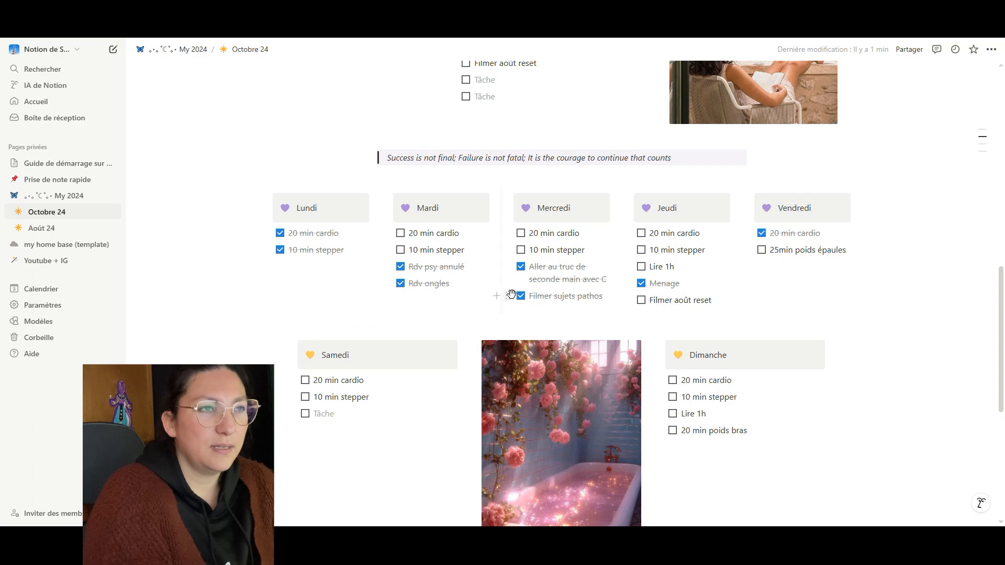
pyautogui.scroll(2, 484, 248)
pyautogui.scroll(1, 484, 248)
pyautogui.scroll(-3, 387, 314)
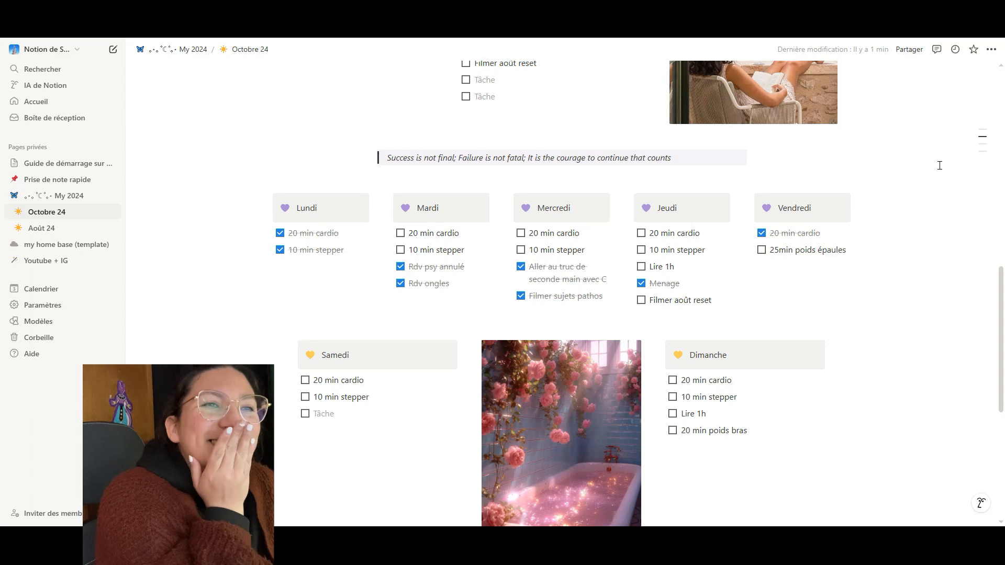
pyautogui.scroll(-1, 797, 258)
pyautogui.scroll(-4, 797, 258)
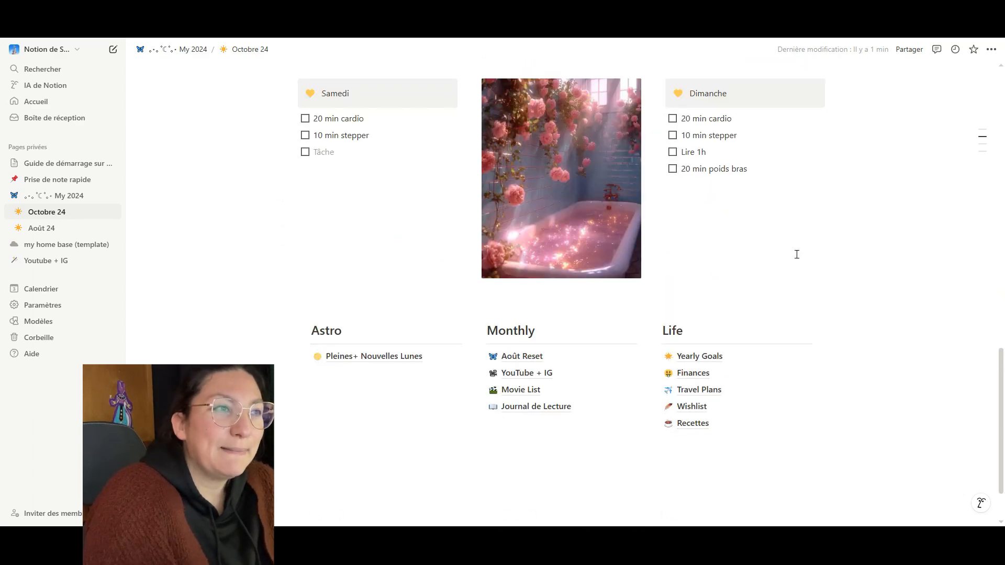
pyautogui.scroll(8, 796, 254)
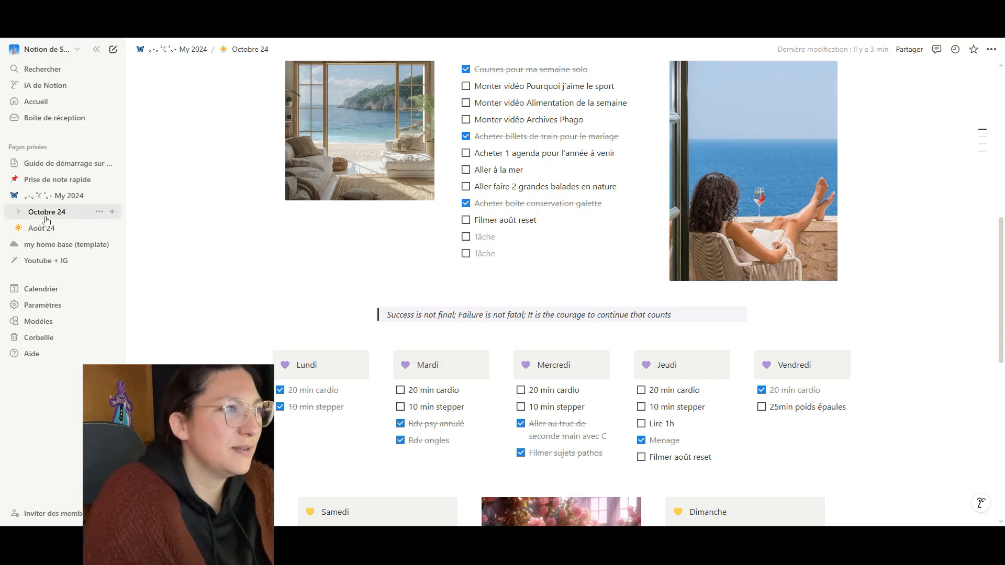
# Open the my home base (template) page, examine its goals subpage and return to the template's main page.
pyautogui.click(58, 244)
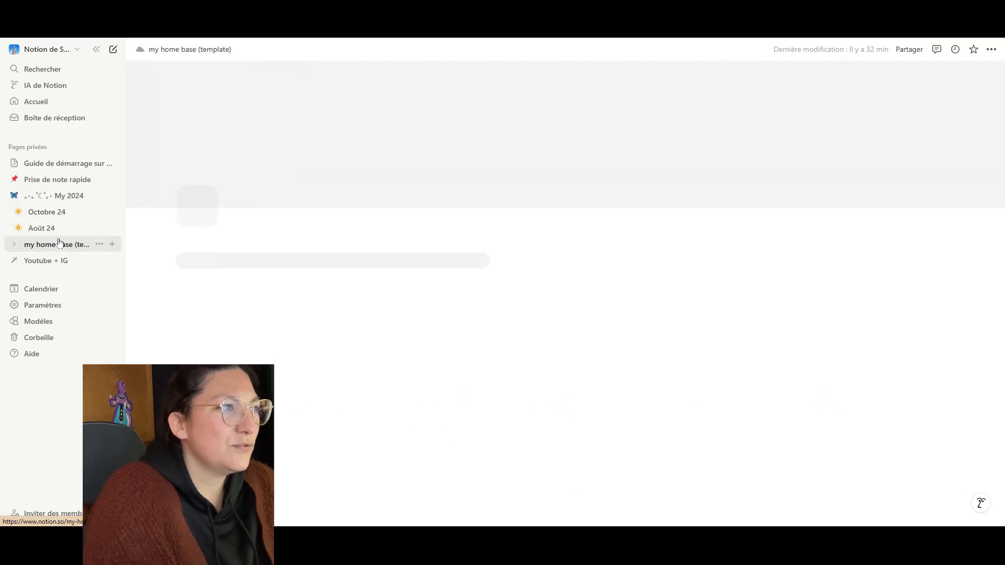
pyautogui.scroll(-3, 345, 255)
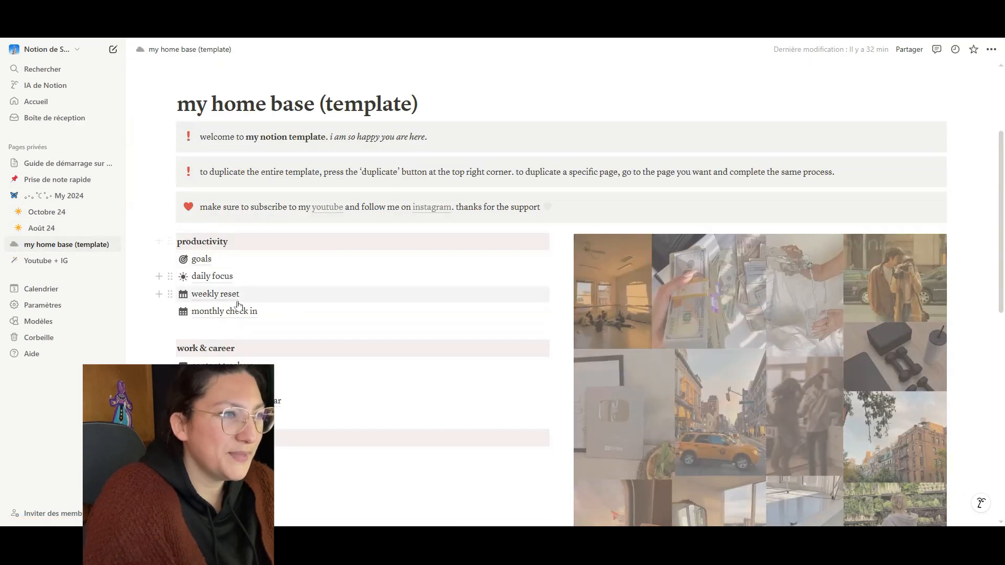
pyautogui.moveTo(199, 258)
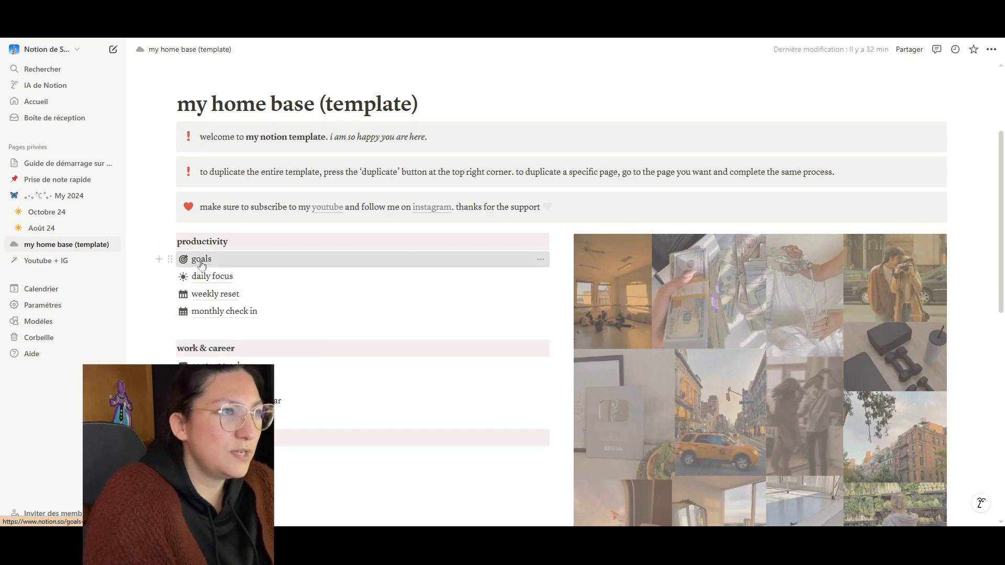
pyautogui.click(201, 260)
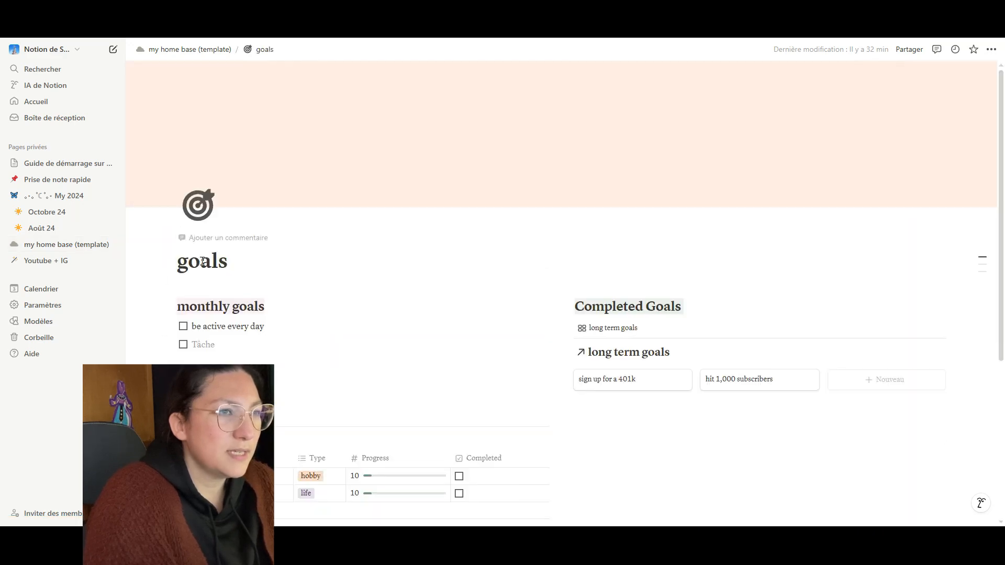
pyautogui.scroll(-3, 199, 264)
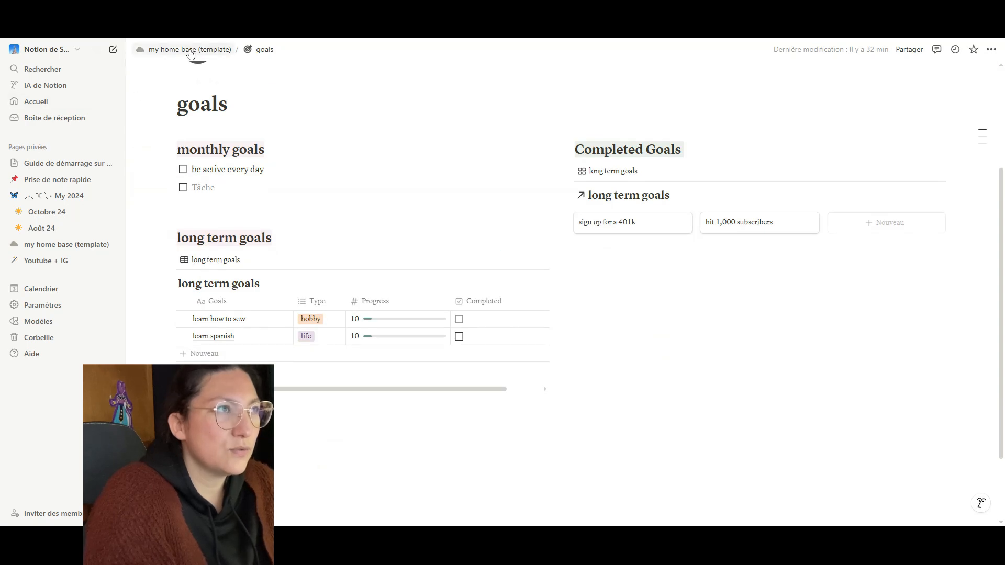
pyautogui.click(190, 50)
# Open the template's weekly reset subpage, look over its task and upcoming-event sections, and return to the main template page.
pyautogui.scroll(-4, 209, 264)
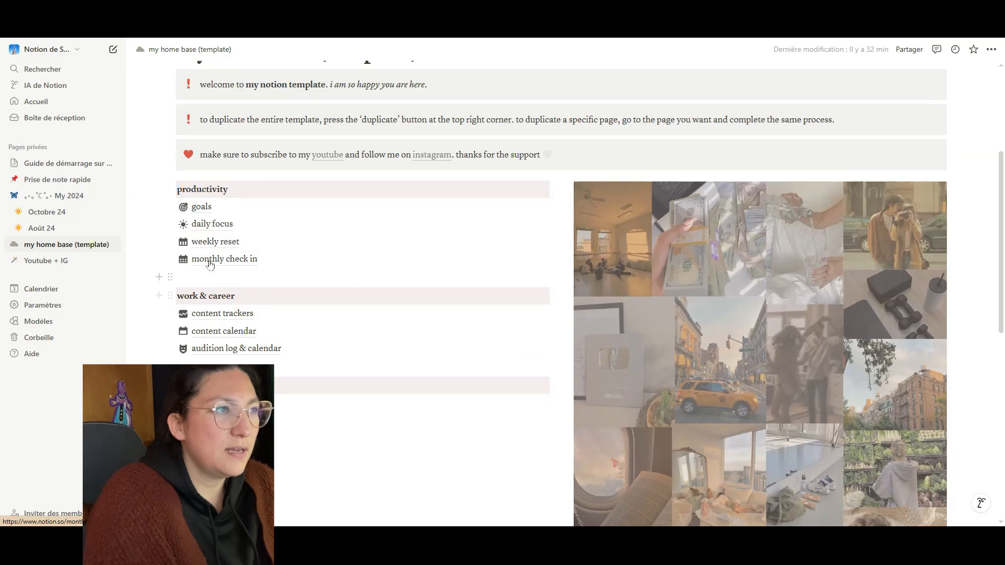
pyautogui.click(212, 242)
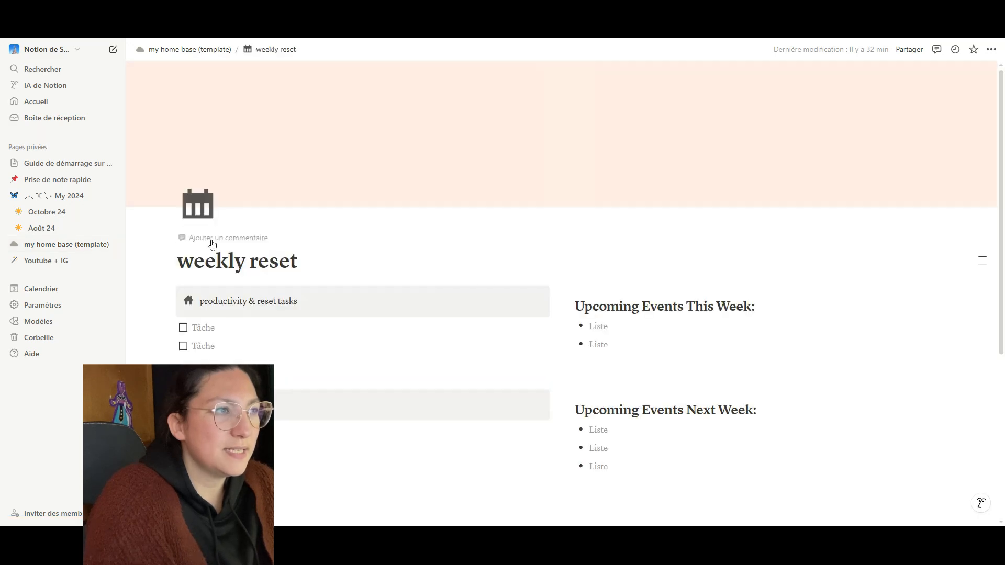
pyautogui.scroll(-3, 212, 243)
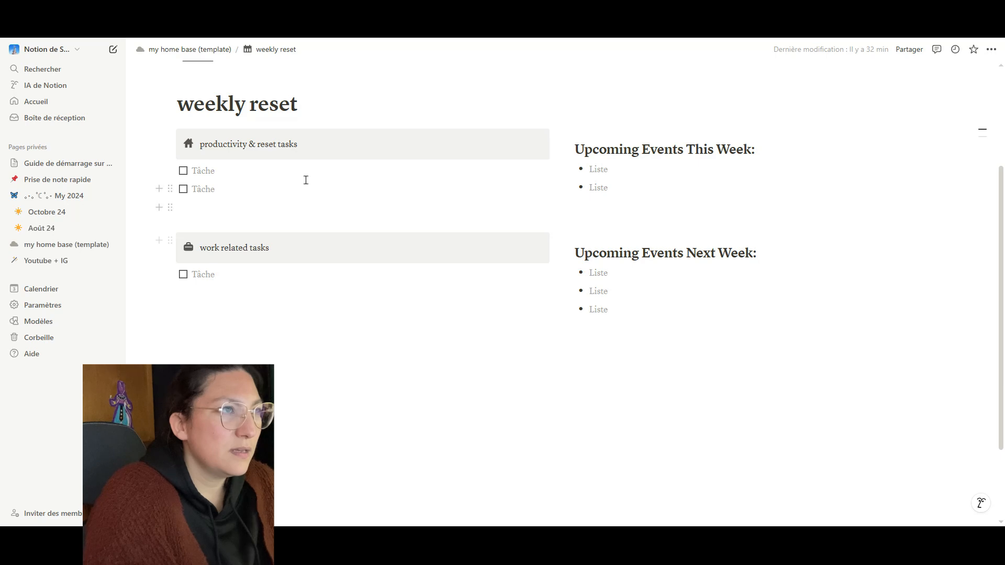
pyautogui.scroll(2, 295, 171)
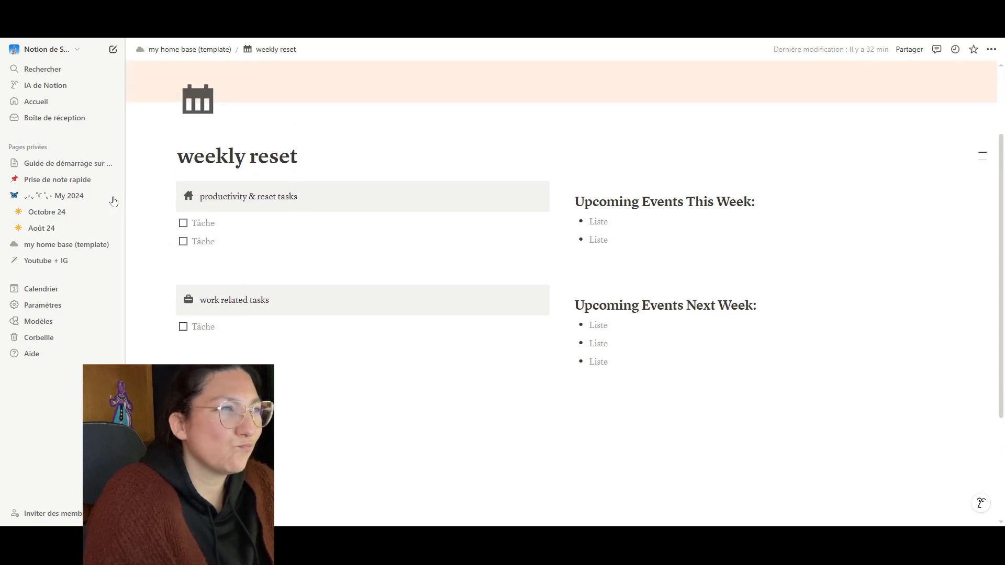
pyautogui.scroll(2, 194, 113)
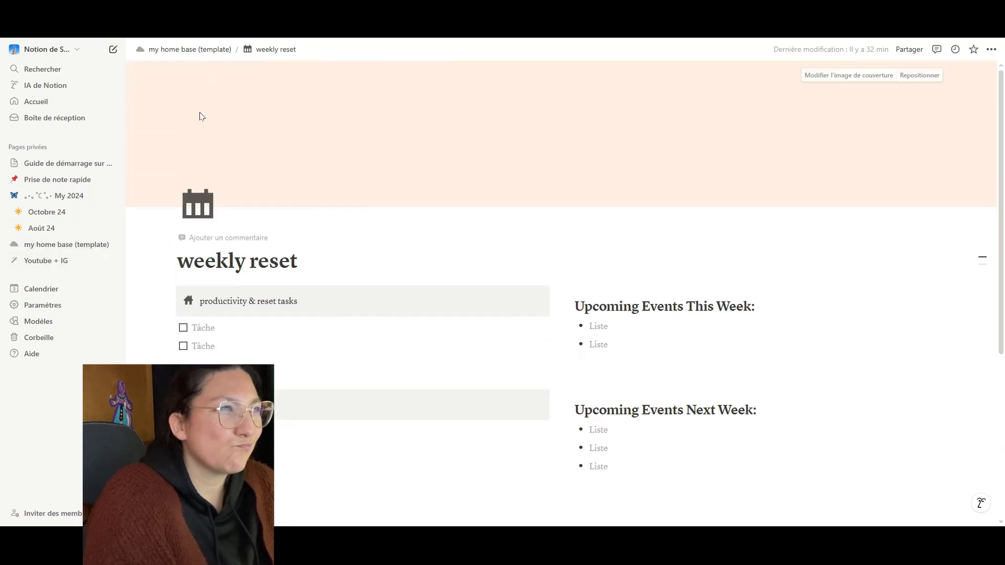
pyautogui.click(210, 52)
# Open the template's monthly check in subpage, read through the prompts in its september entry and close the entry.
pyautogui.scroll(-3, 332, 369)
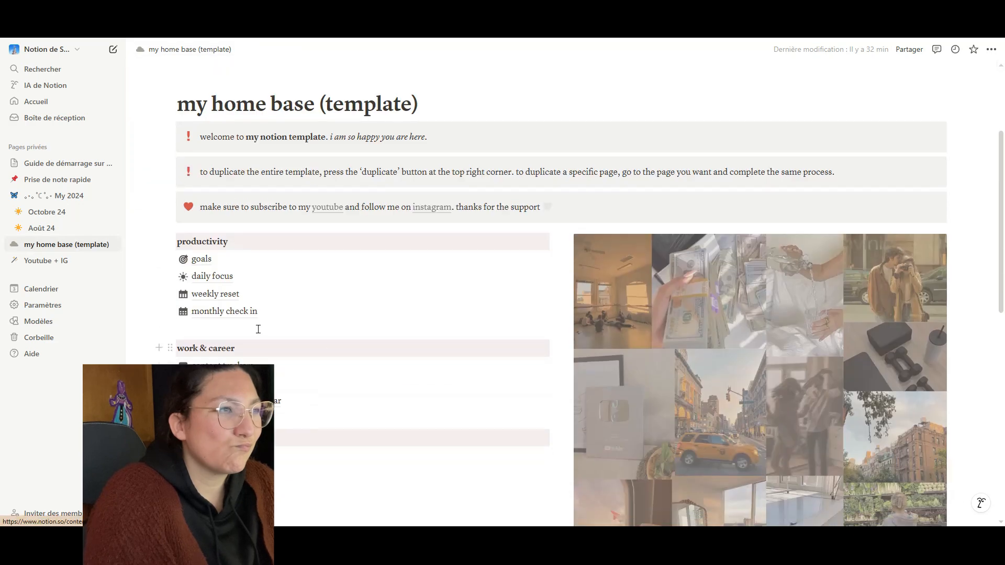
pyautogui.click(235, 319)
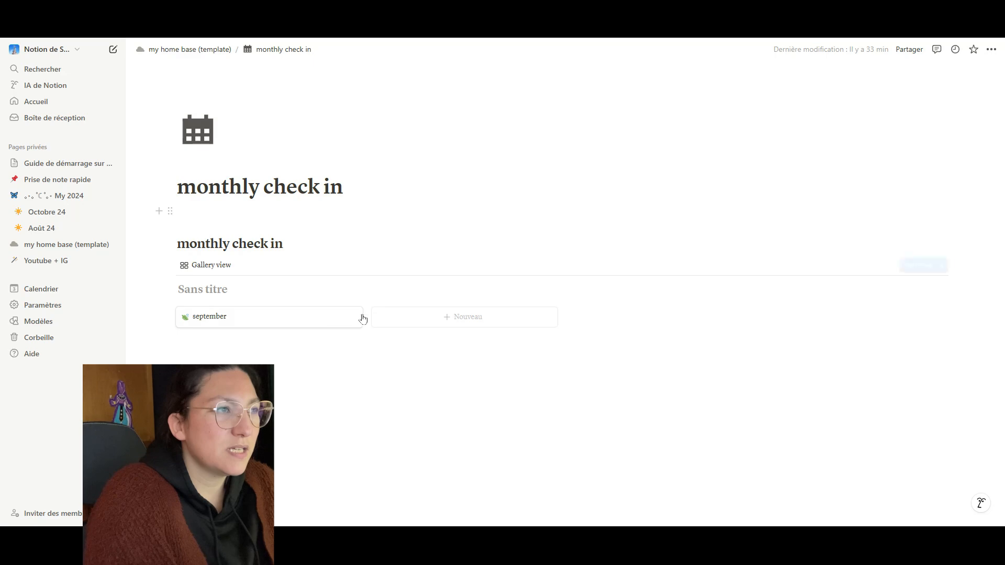
pyautogui.click(210, 319)
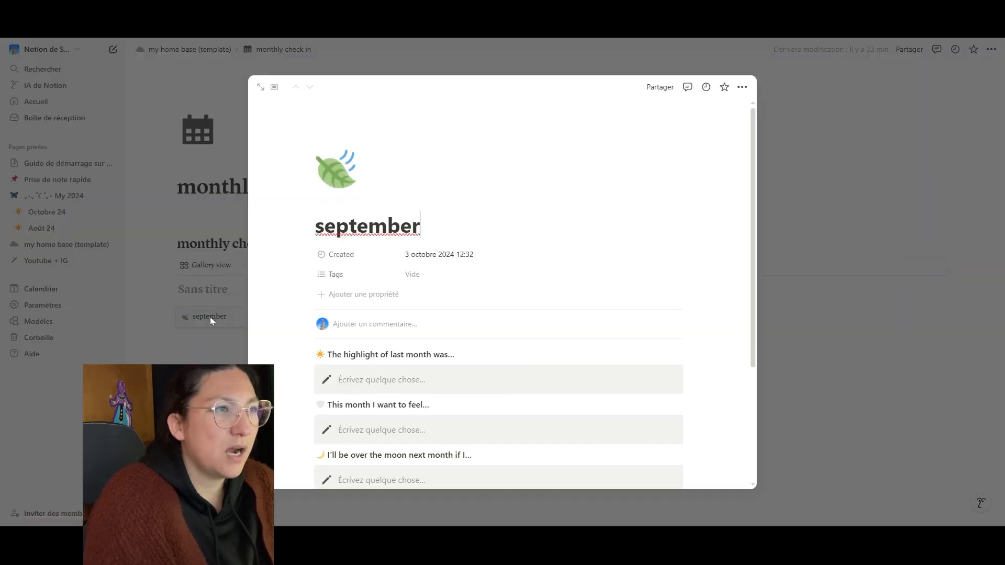
pyautogui.scroll(-3, 495, 255)
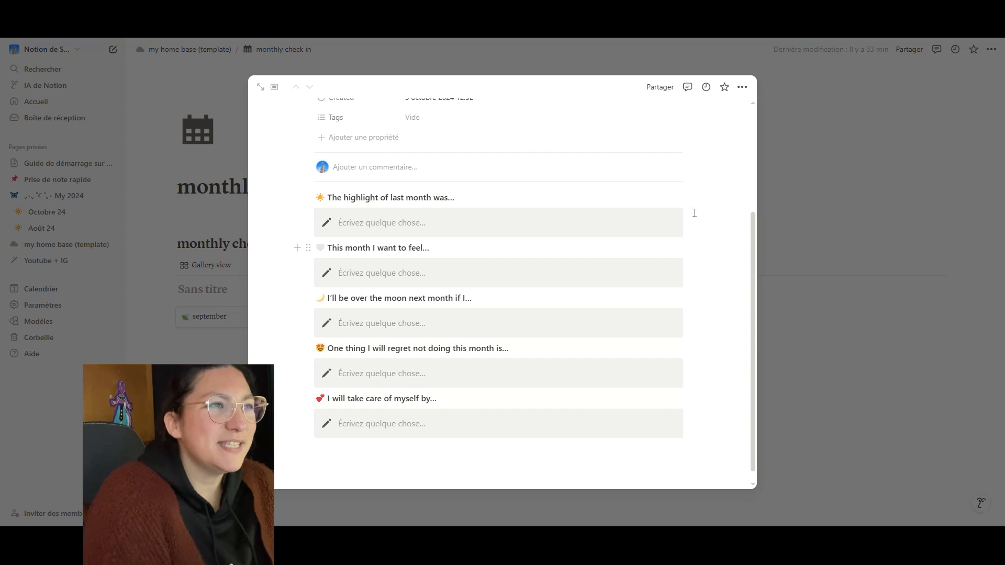
pyautogui.scroll(2, 670, 225)
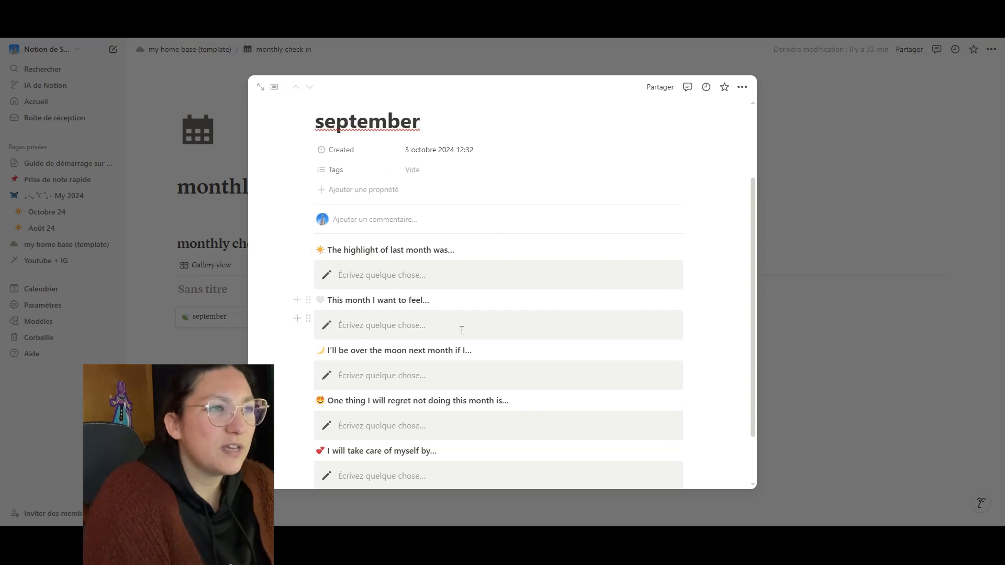
pyautogui.scroll(-2, 461, 327)
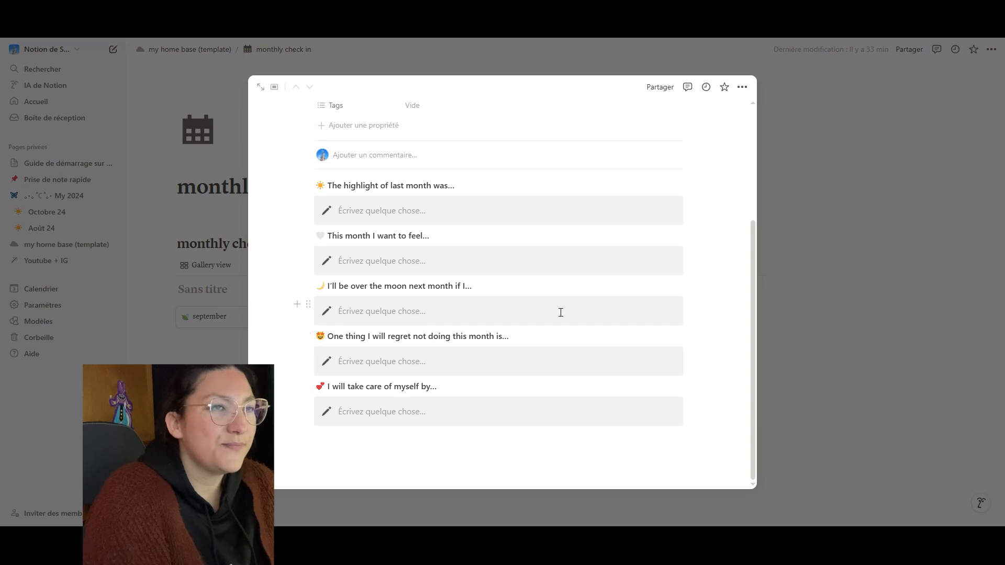
pyautogui.click(781, 158)
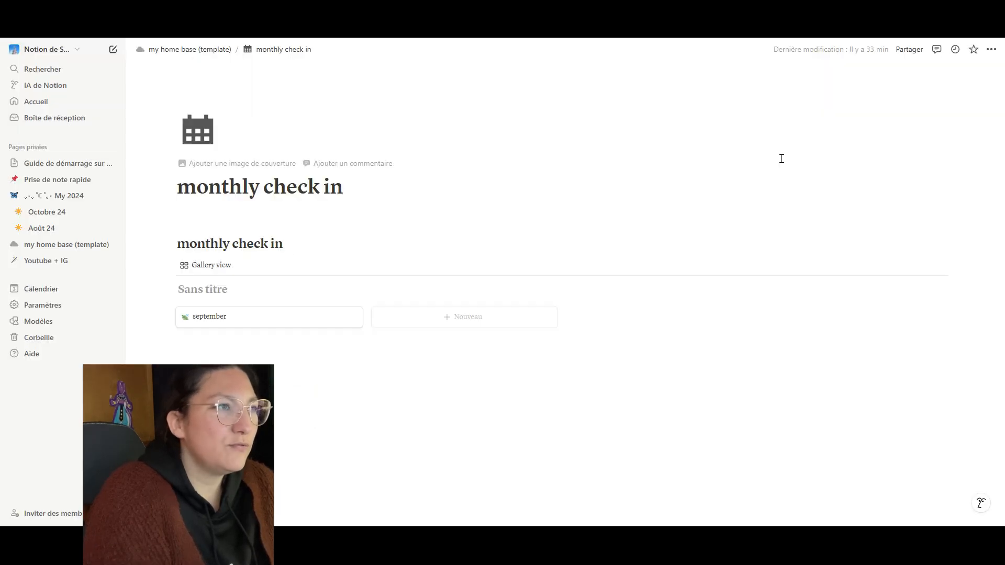
# Return to my home base (template) and open the content trackers subpage under work & career.
pyautogui.click(52, 244)
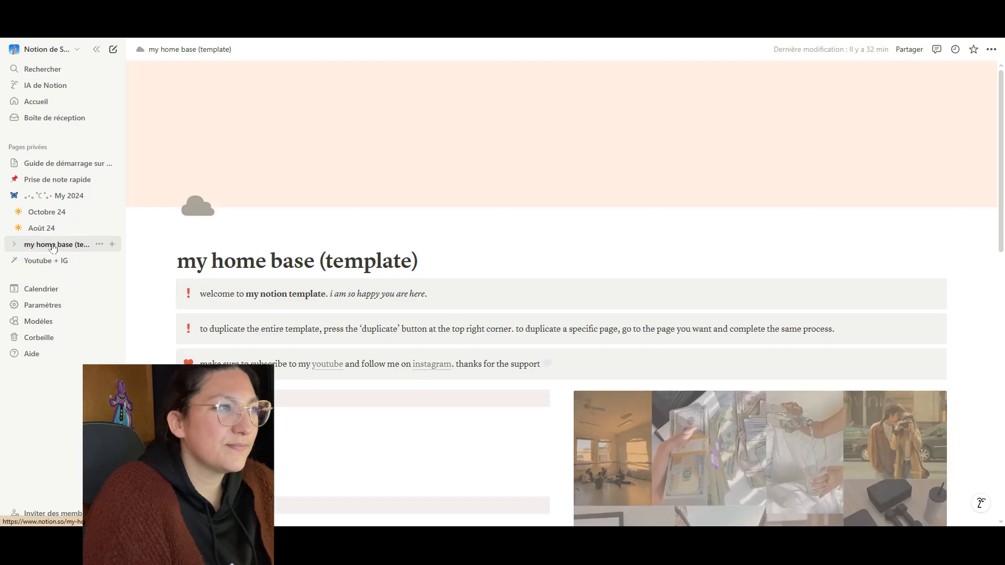
pyautogui.scroll(-5, 387, 316)
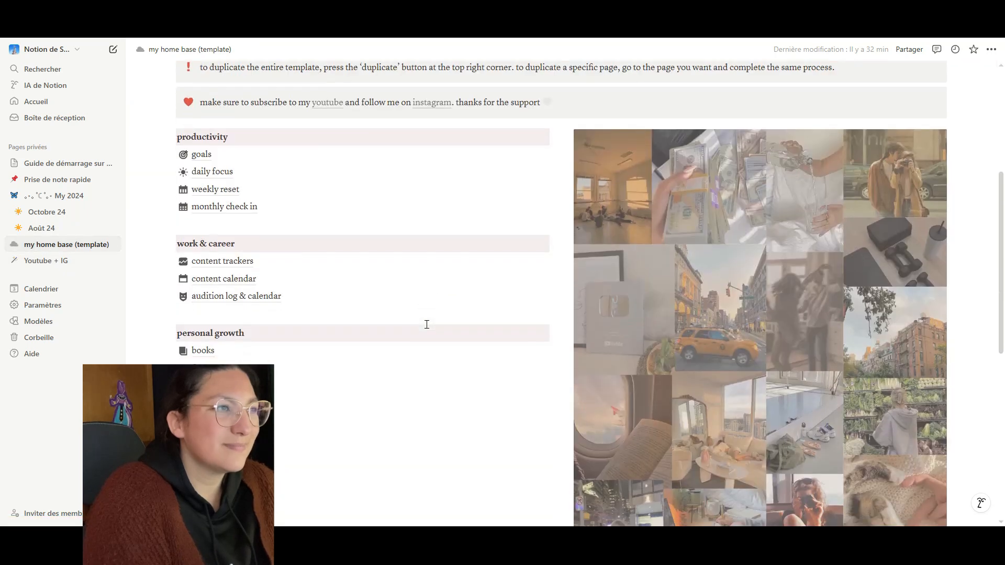
pyautogui.moveTo(221, 282)
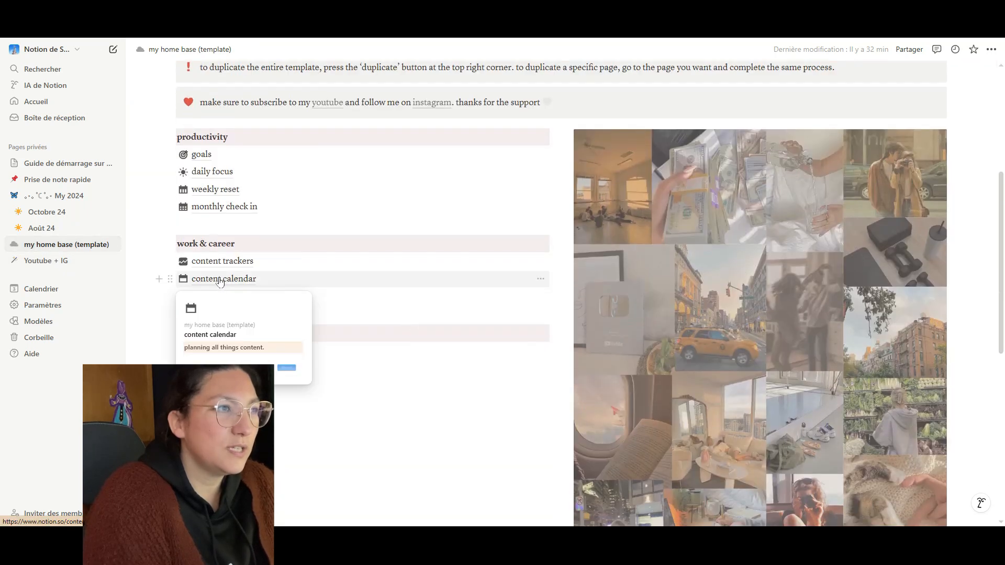
pyautogui.click(220, 262)
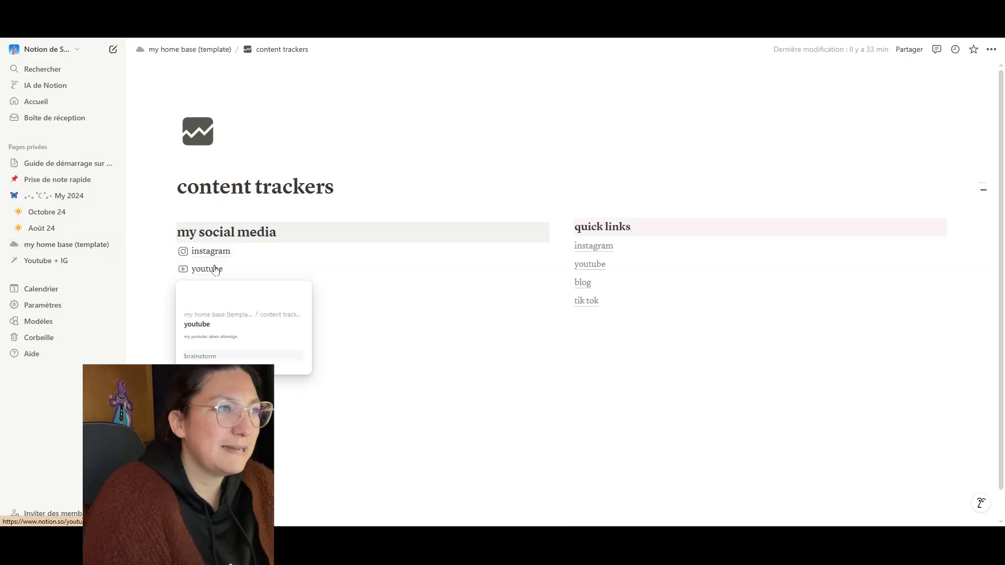
# Open the youtube subpage of content trackers, look over its sections, and open its content planning page.
pyautogui.click(212, 268)
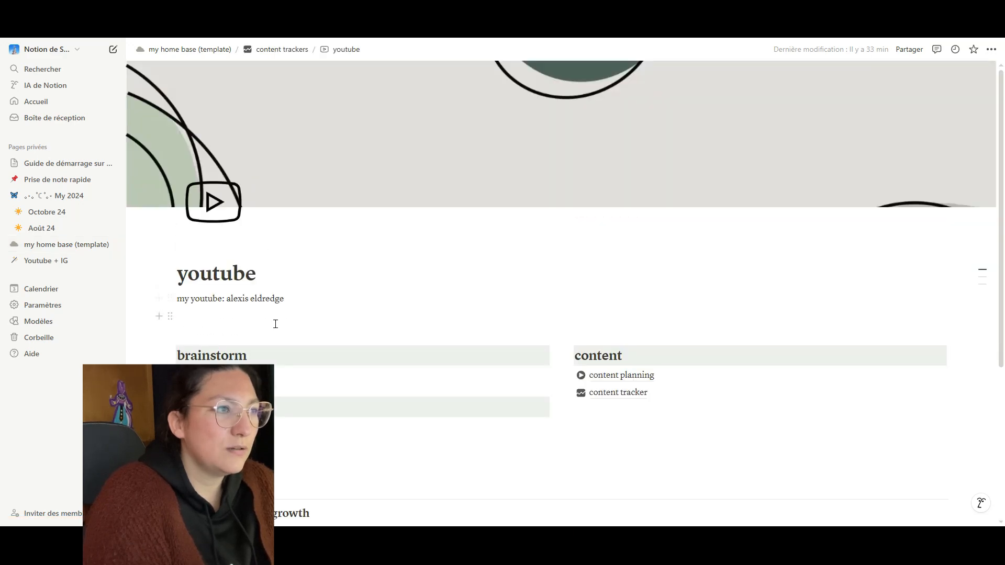
pyautogui.scroll(-5, 275, 324)
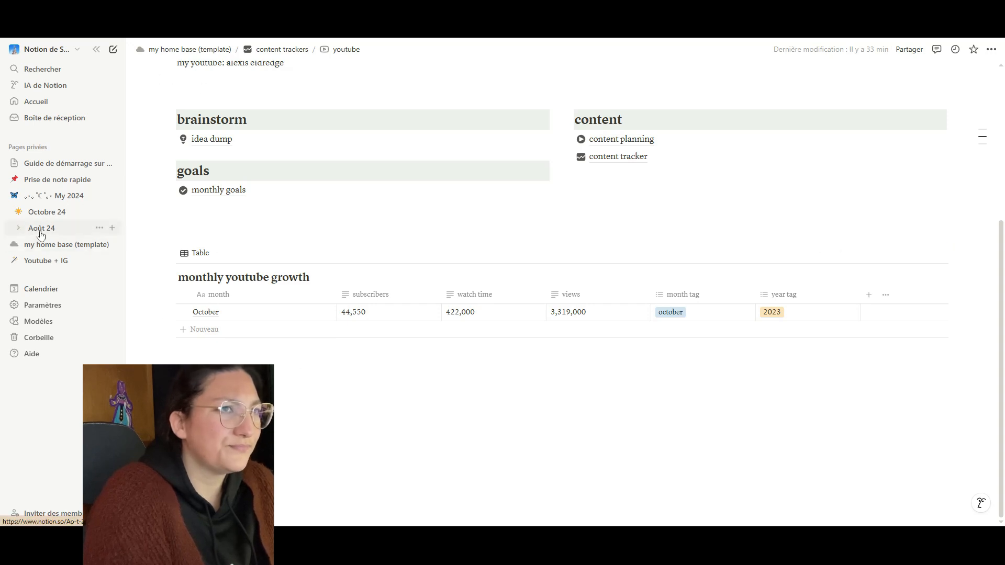
pyautogui.click(637, 141)
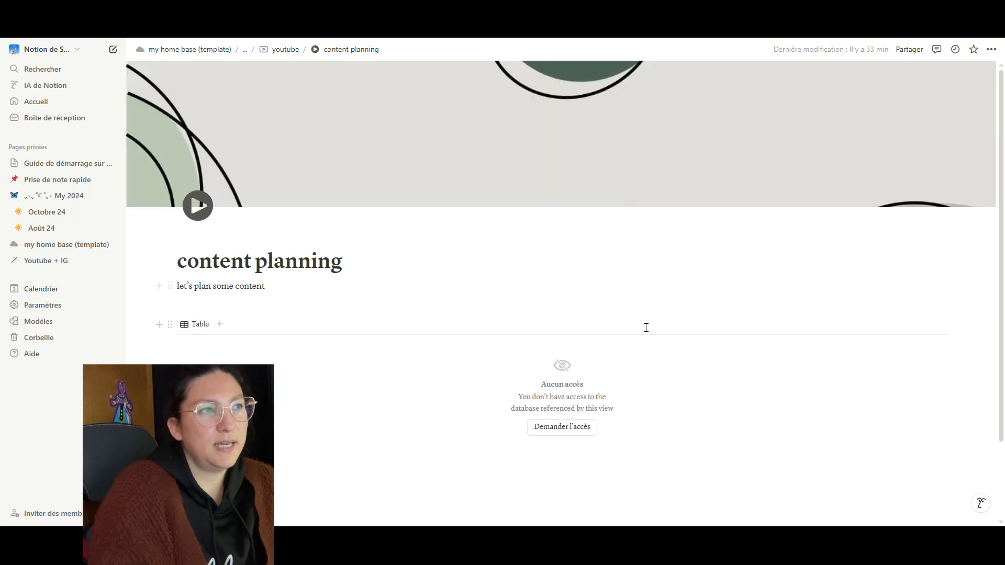
pyautogui.scroll(-2, 627, 329)
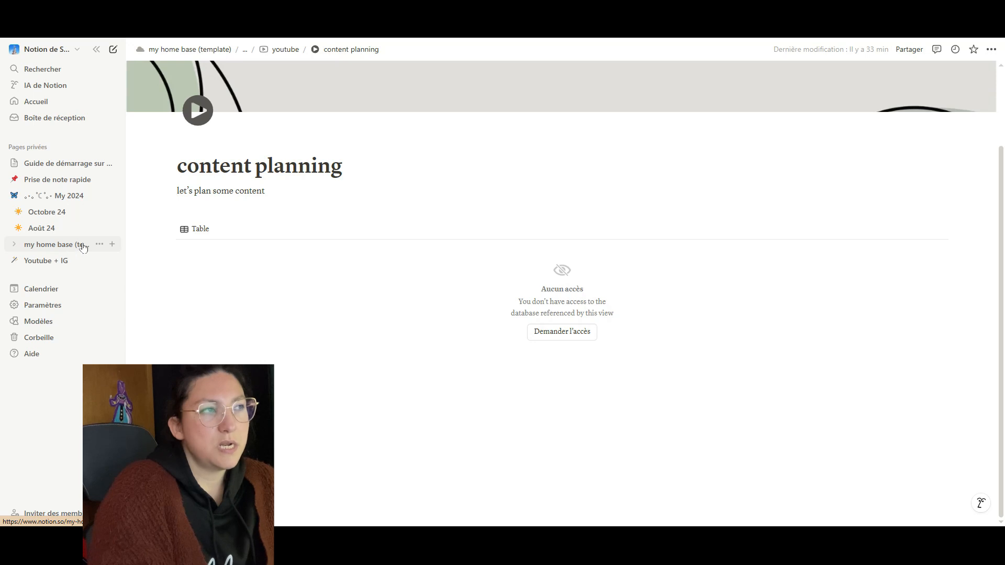
# Open the Octobre 24 page and examine its cover, calendar, reminder callouts and autumn images.
pyautogui.click(76, 217)
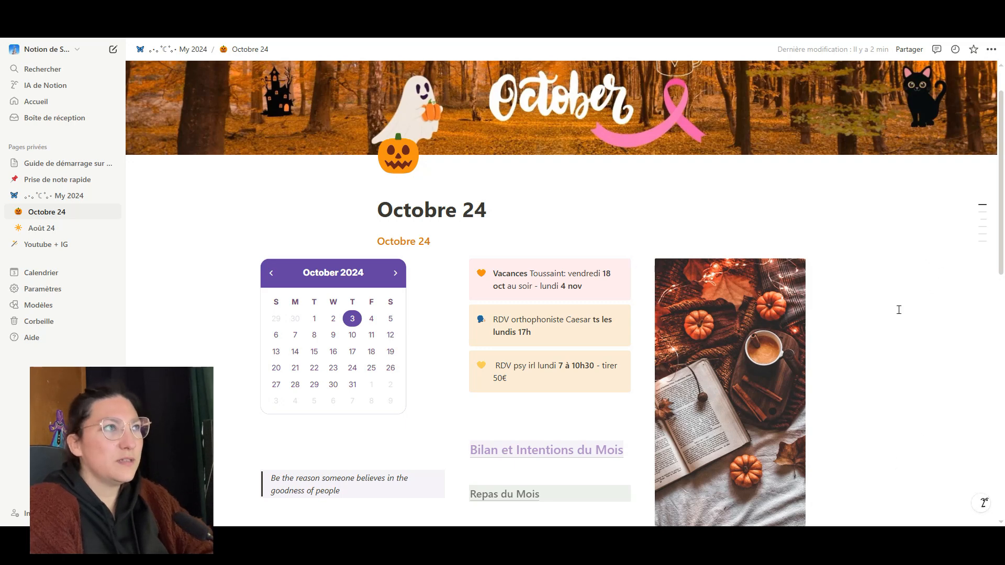
pyautogui.scroll(1, 873, 281)
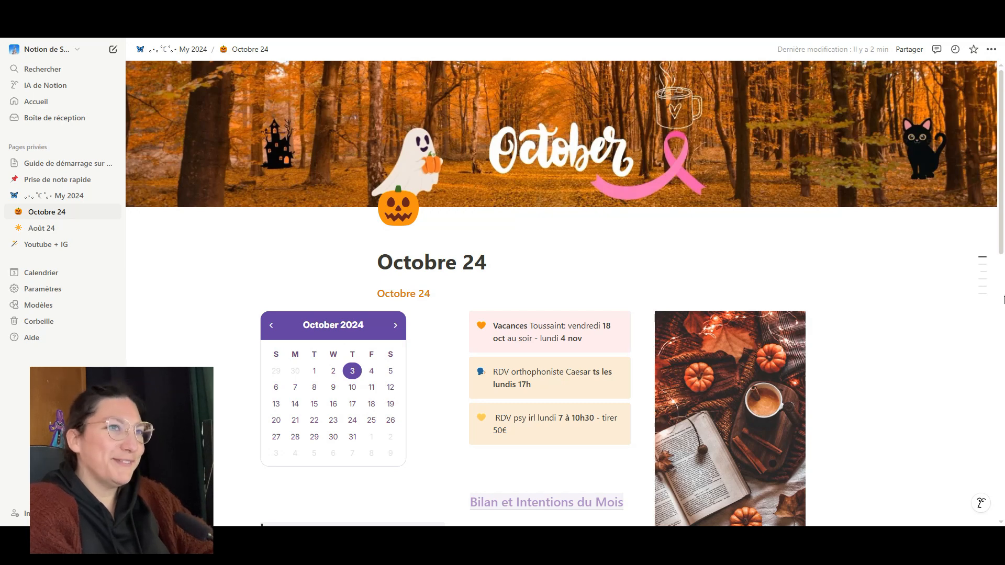
pyautogui.moveTo(984, 293)
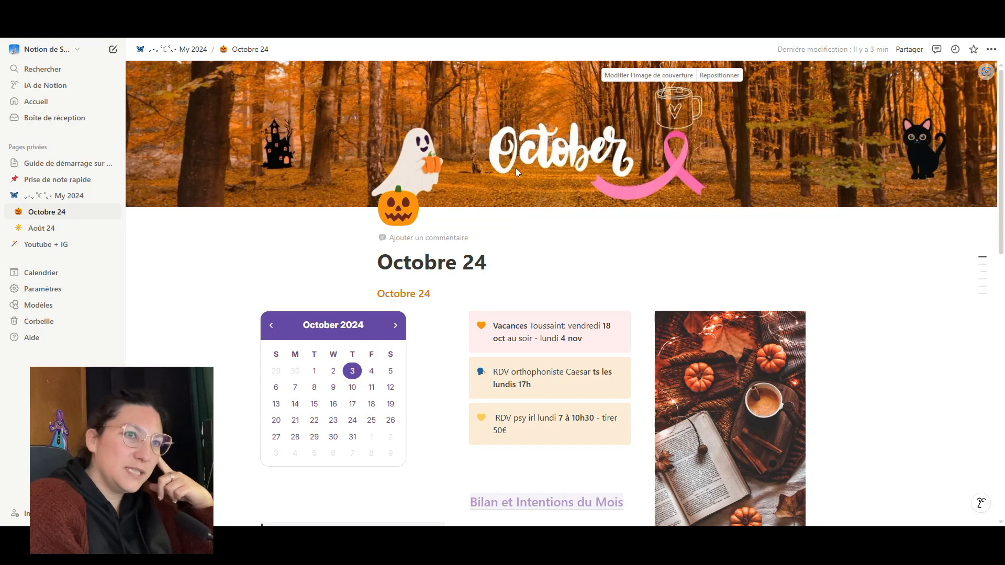
pyautogui.scroll(-2, 516, 168)
pyautogui.scroll(-5, 514, 170)
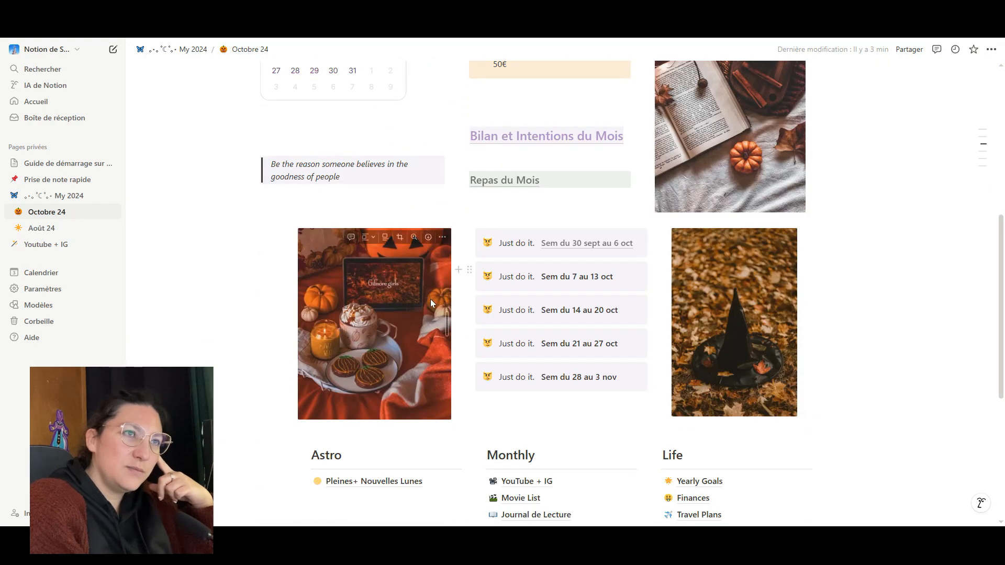
pyautogui.scroll(2, 701, 258)
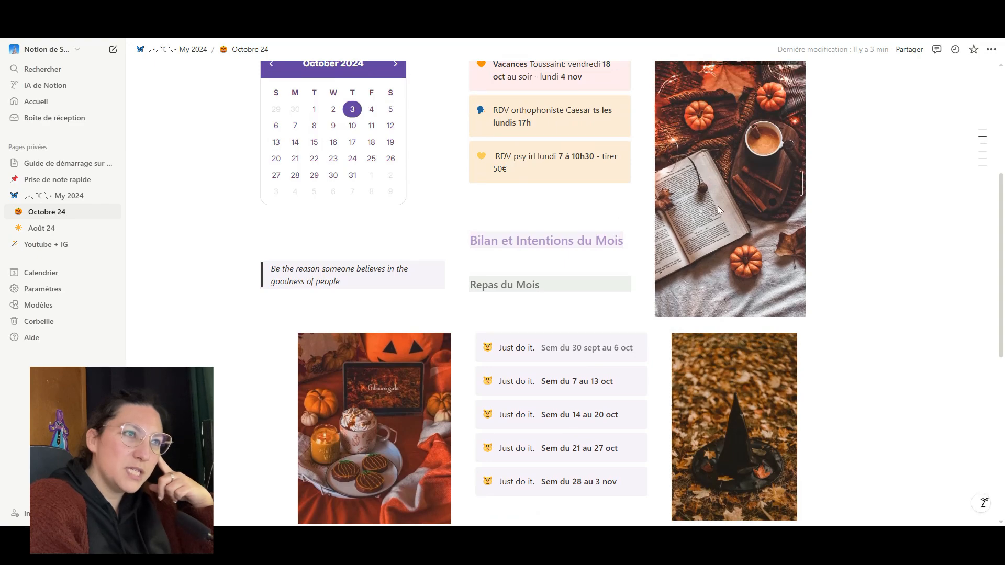
pyautogui.scroll(3, 718, 210)
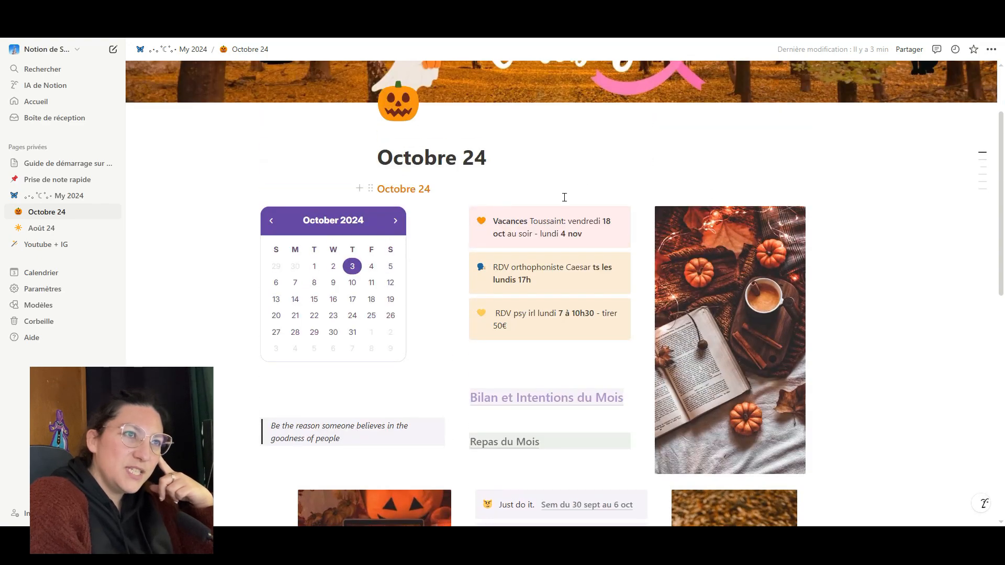
pyautogui.scroll(2, 567, 207)
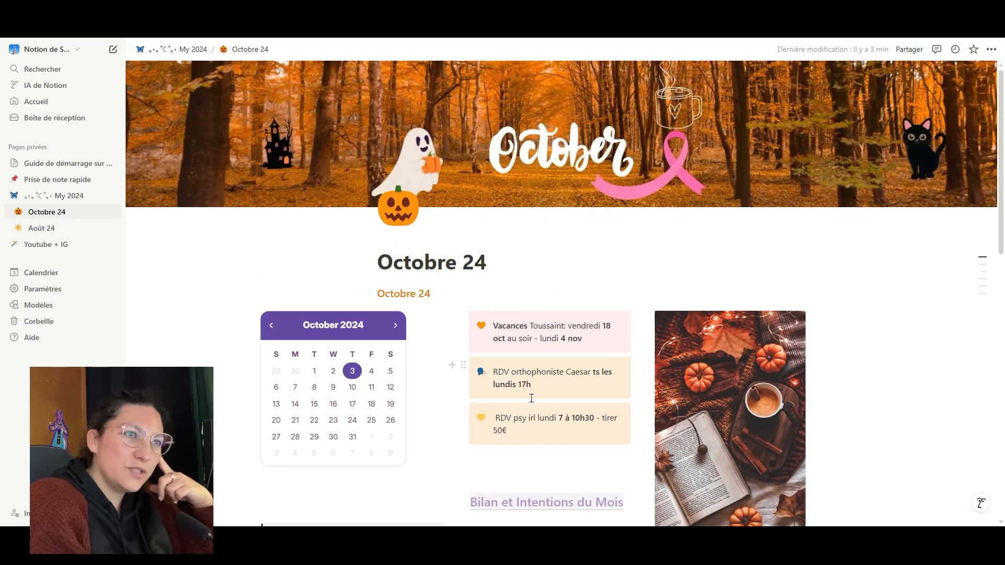
# Look over Octobre 24's monthly review and meal links, weekly list, Astro, Monthly and Life sections, and the subpages below them.
pyautogui.scroll(-2, 526, 423)
pyautogui.scroll(-2, 518, 366)
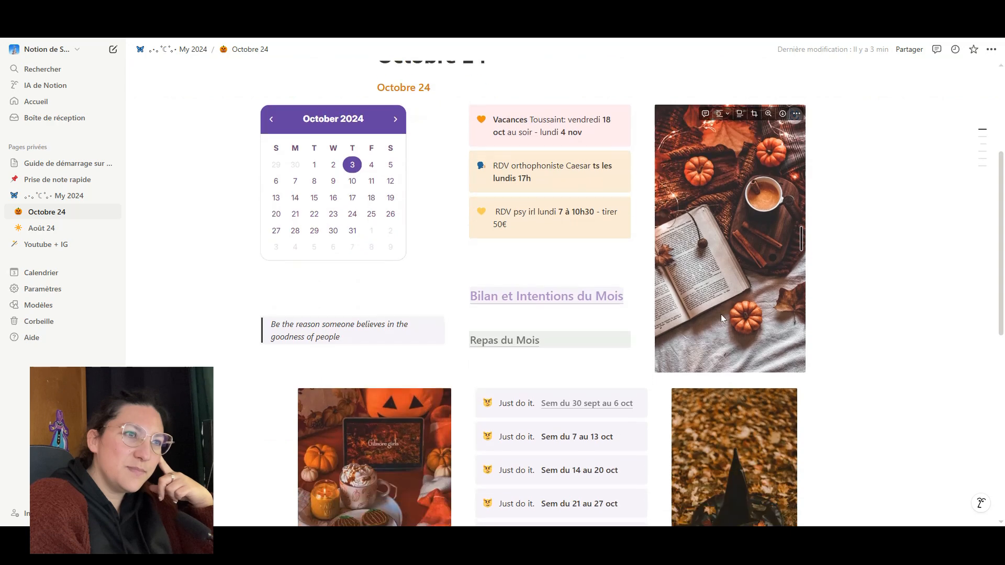
pyautogui.moveTo(495, 300)
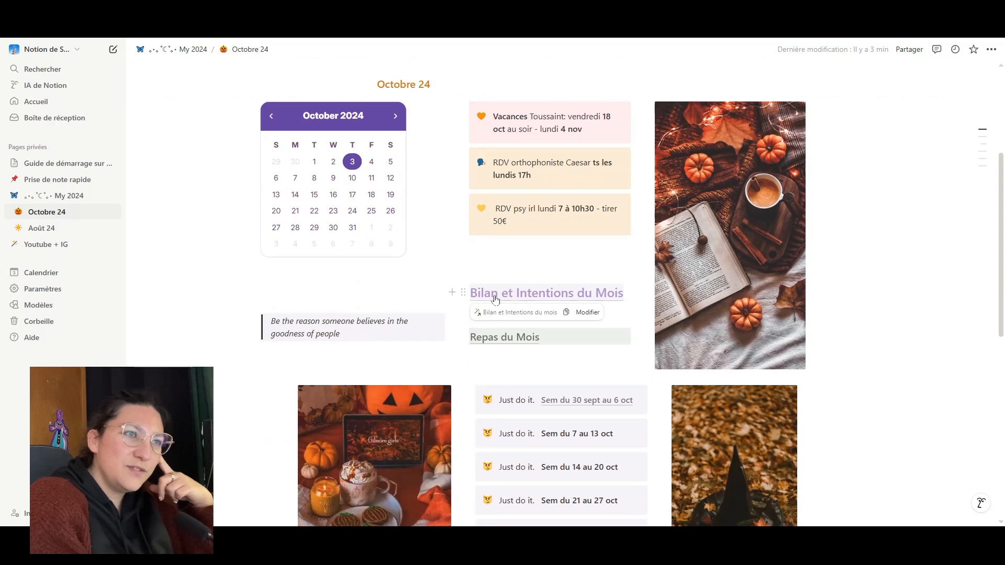
pyautogui.scroll(-3, 504, 338)
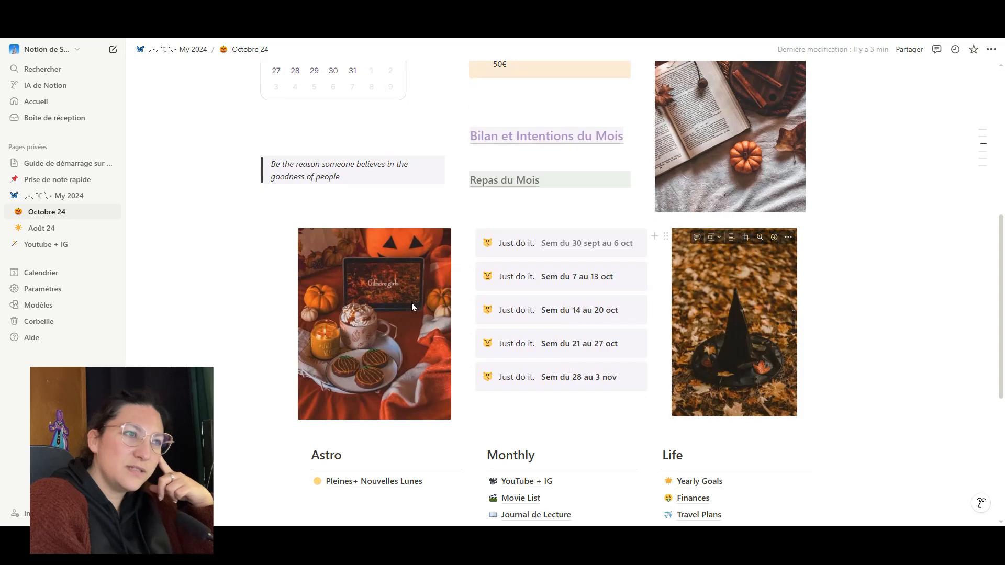
pyautogui.scroll(-3, 375, 314)
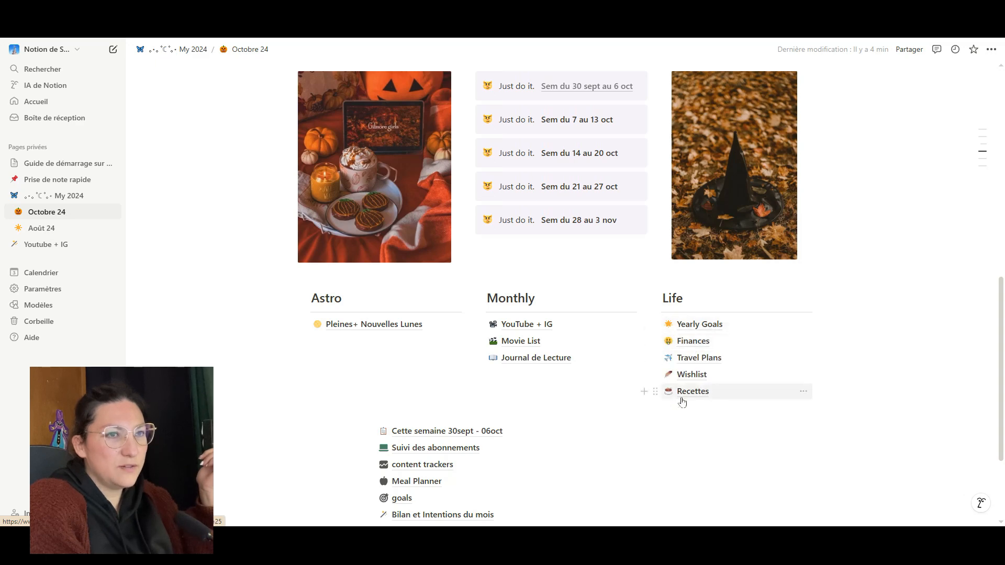
pyautogui.moveTo(690, 363)
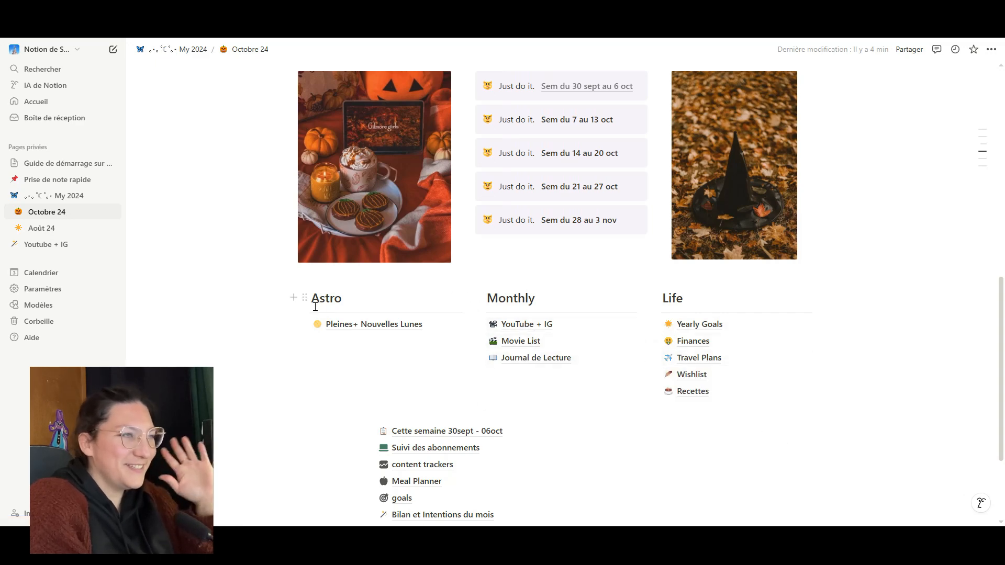
pyautogui.scroll(-3, 395, 355)
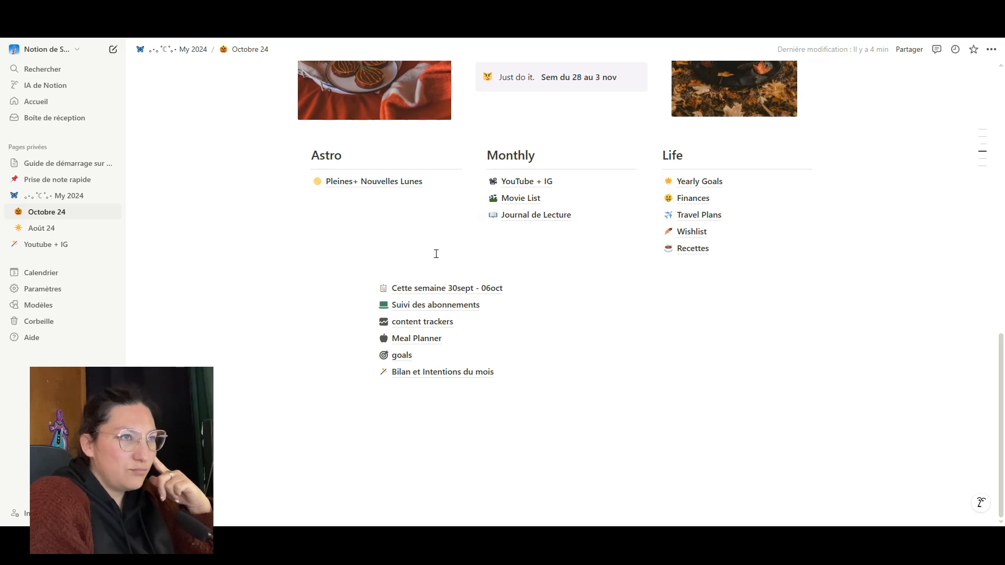
# Open the weekly planner page linked from the Sem du 30 sept au 6 oct callout.
pyautogui.scroll(4, 436, 254)
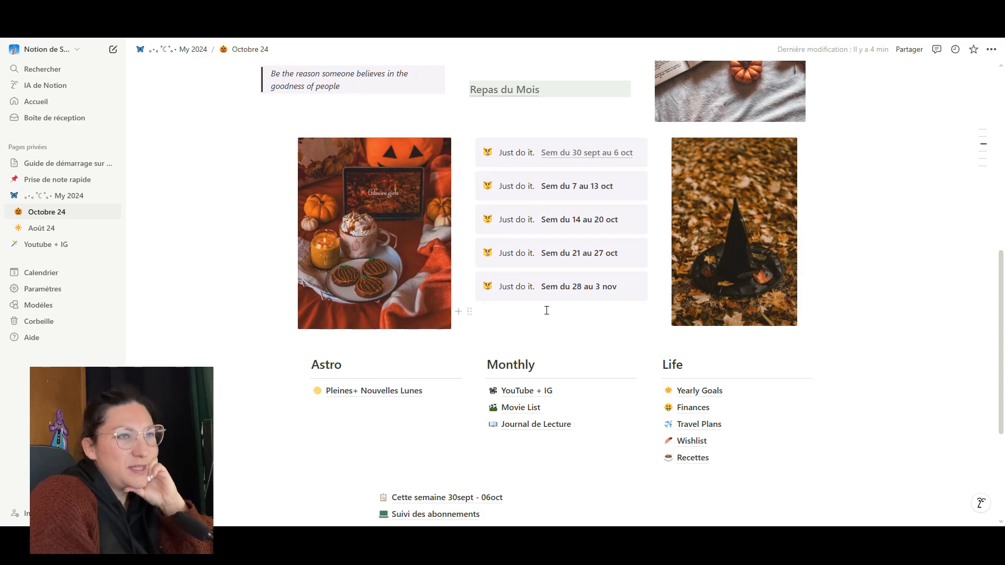
pyautogui.moveTo(585, 158)
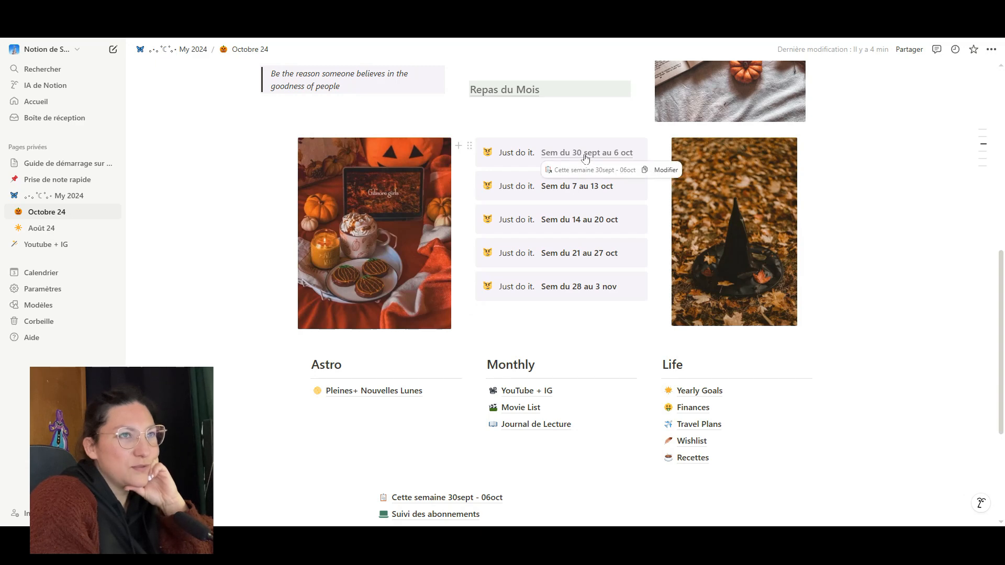
pyautogui.click(585, 157)
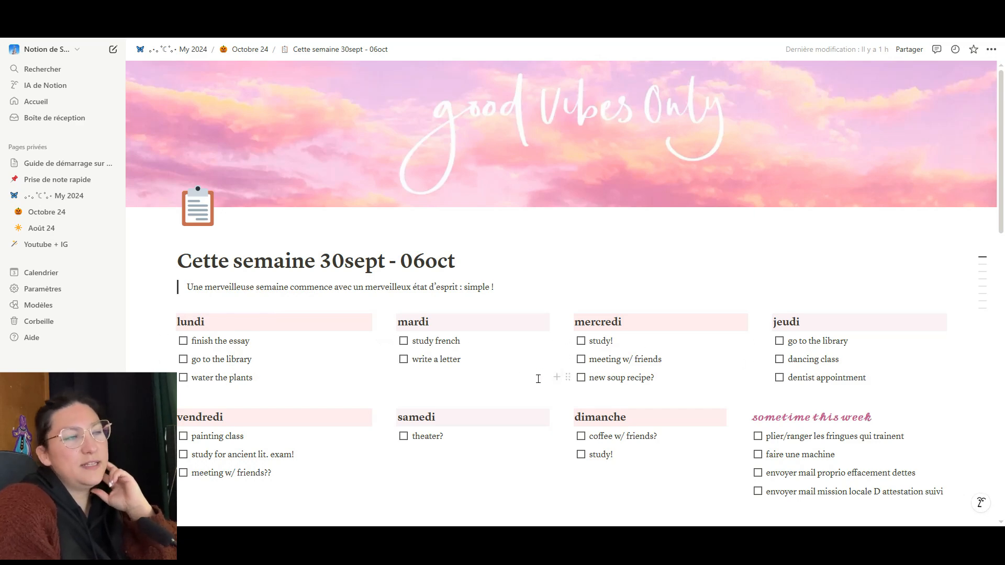
# Open the template gallery and browse its featured templates and main categories.
pyautogui.click(35, 308)
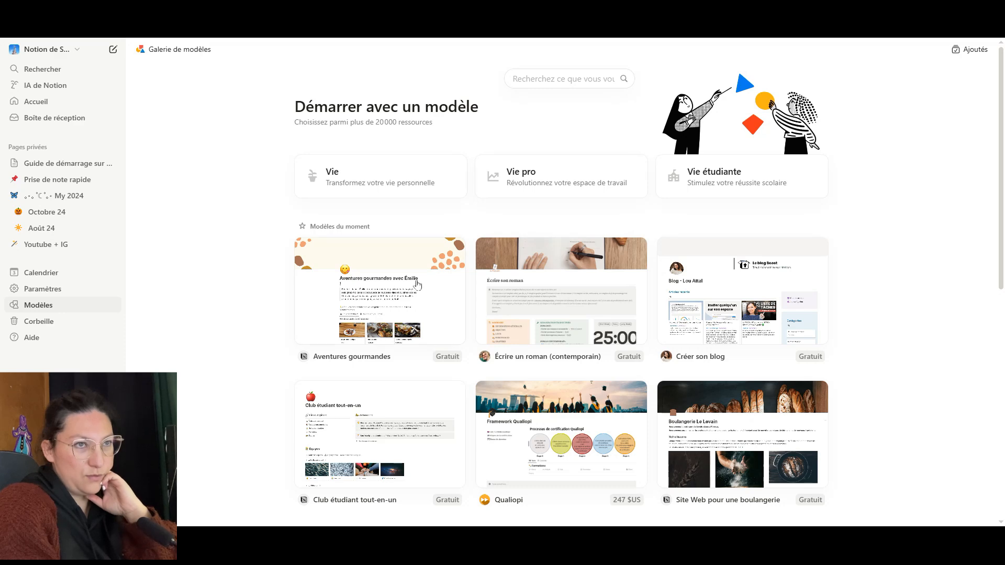
pyautogui.scroll(-3, 630, 366)
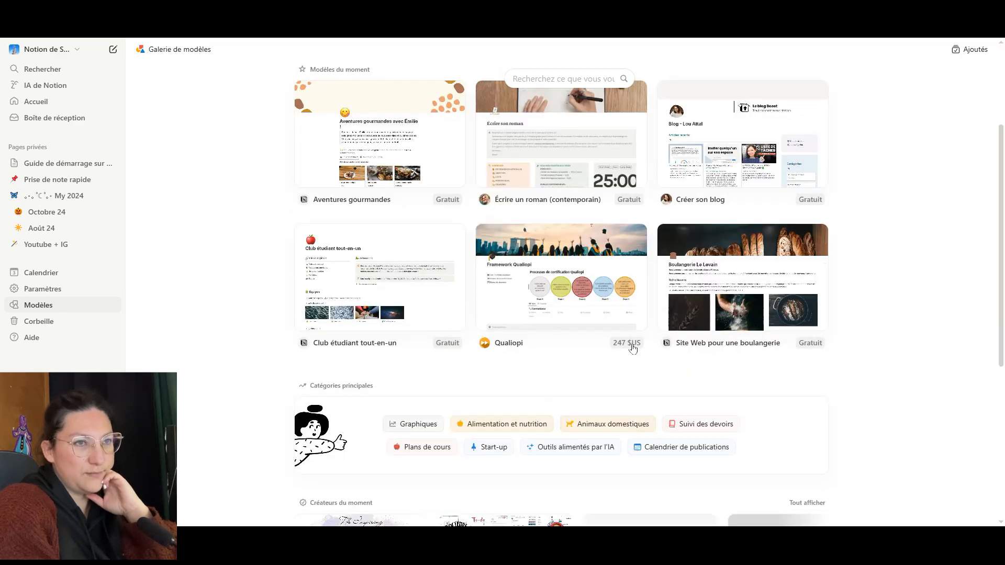
pyautogui.scroll(3, 230, 317)
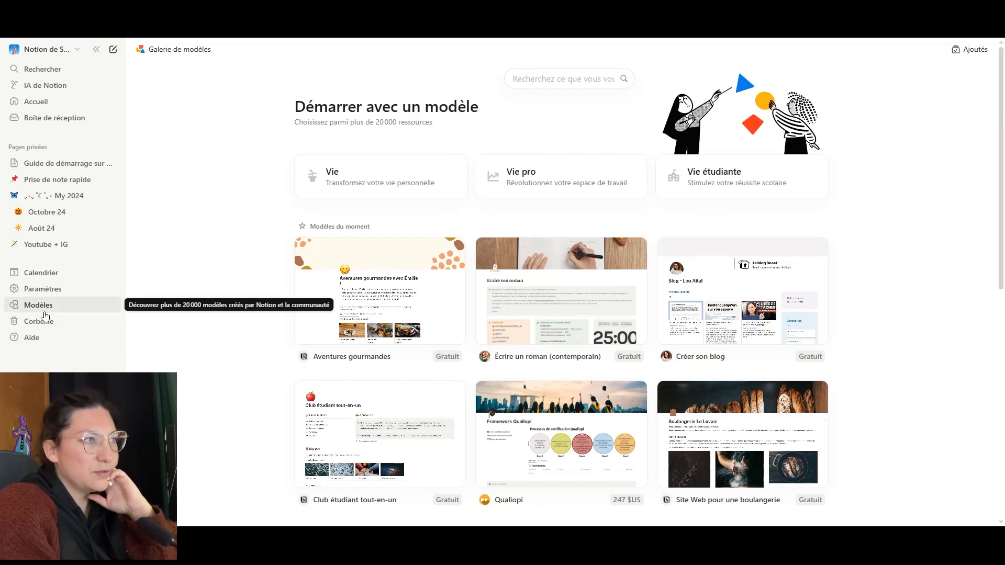
# Return to the Octobre 24 page and review its whole layout, from the cover to the subpage list at its end.
pyautogui.click(39, 215)
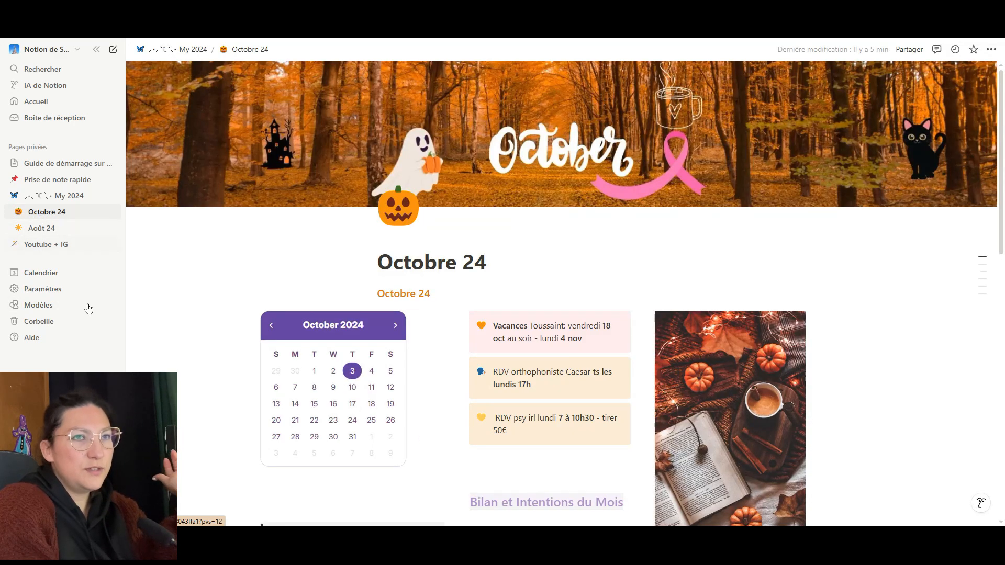
pyautogui.scroll(-4, 205, 352)
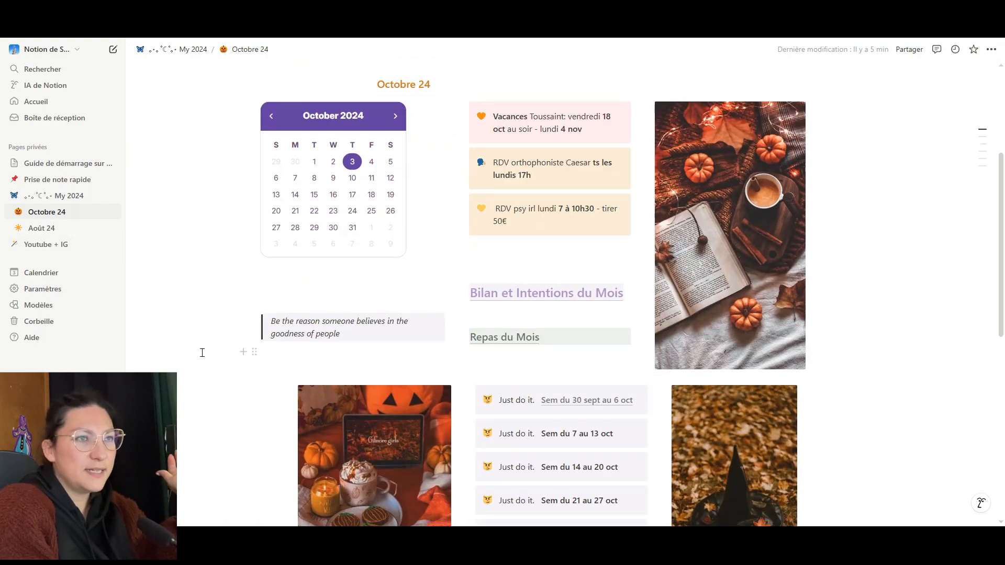
pyautogui.scroll(-4, 202, 352)
pyautogui.scroll(5, 202, 353)
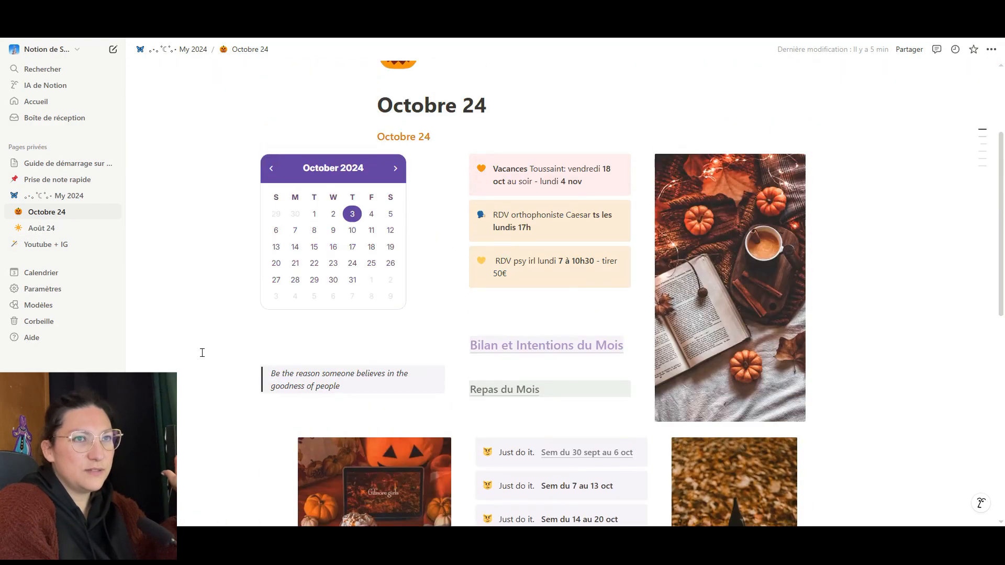
pyautogui.scroll(3, 202, 352)
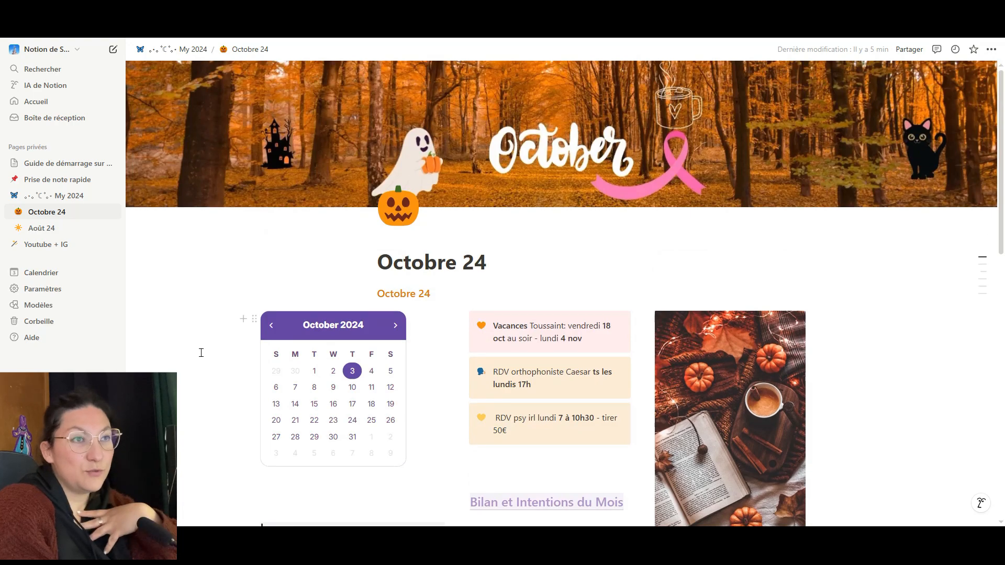
pyautogui.scroll(-8, 183, 370)
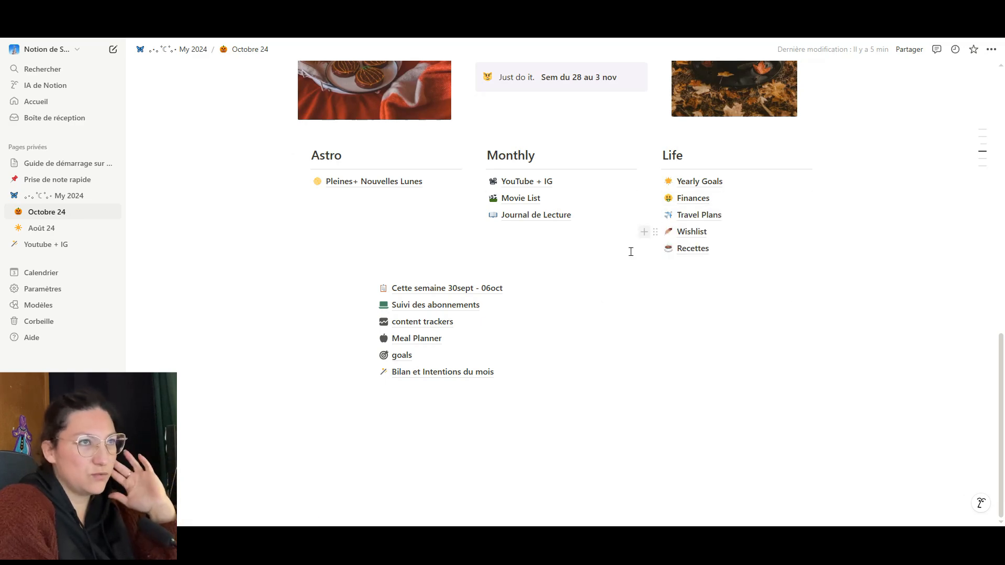
pyautogui.scroll(3, 618, 293)
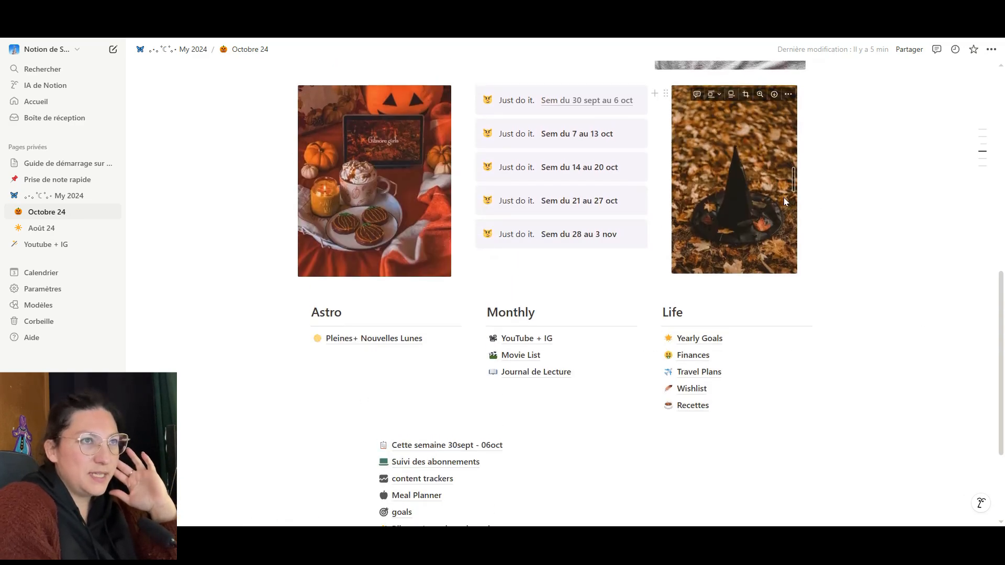
pyautogui.scroll(3, 884, 214)
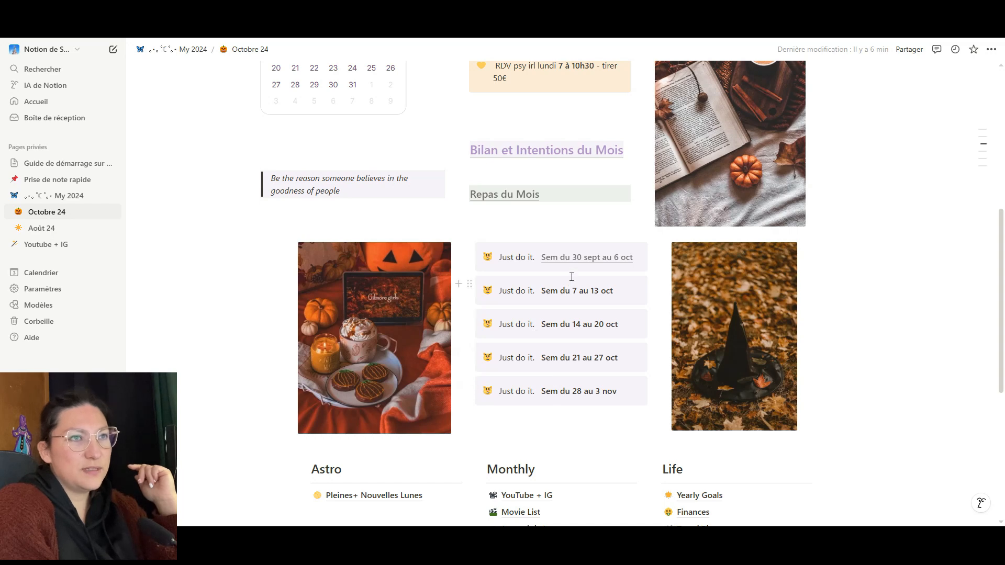
pyautogui.moveTo(575, 263)
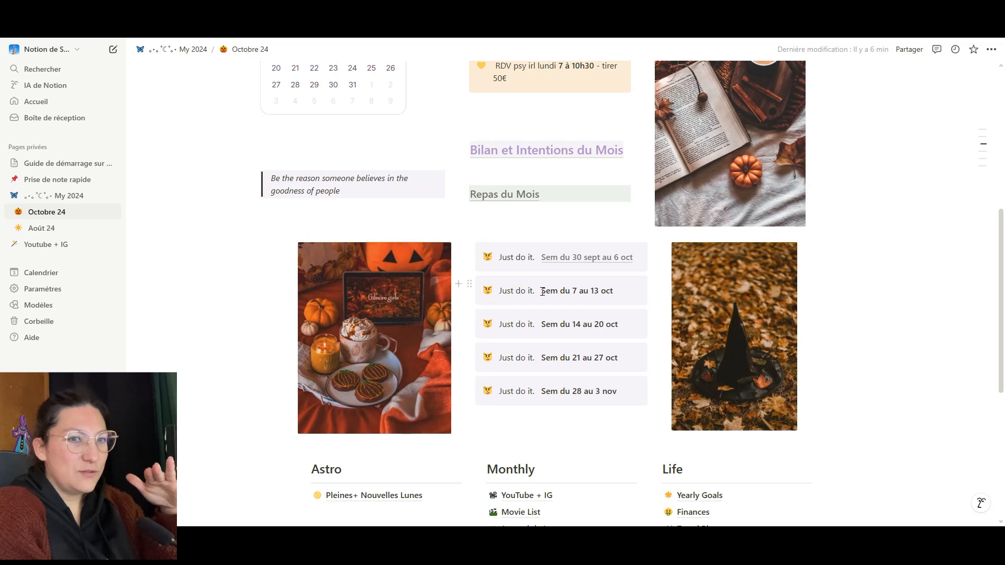
pyautogui.moveTo(543, 291); pyautogui.dragTo(617, 289)
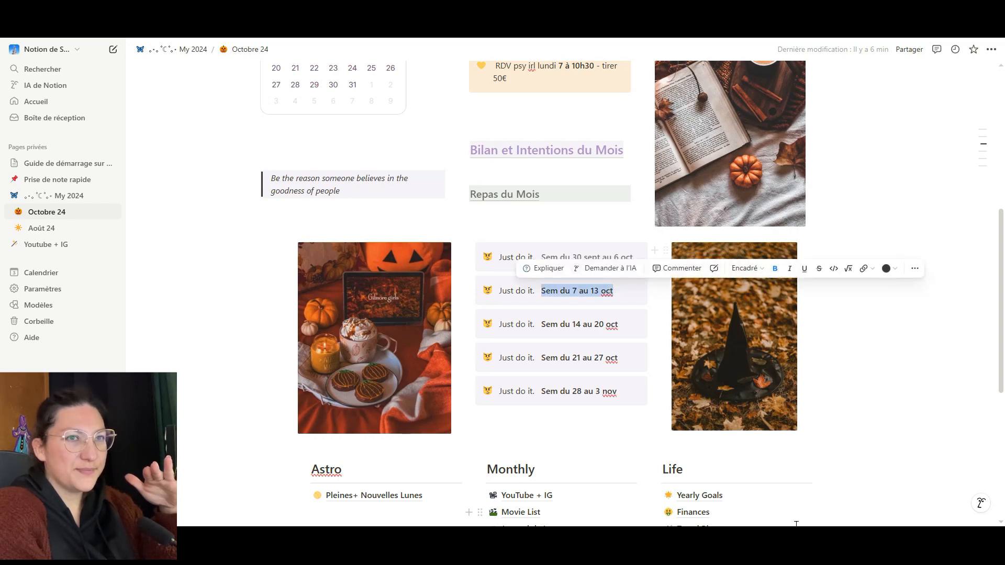
pyautogui.click(864, 268)
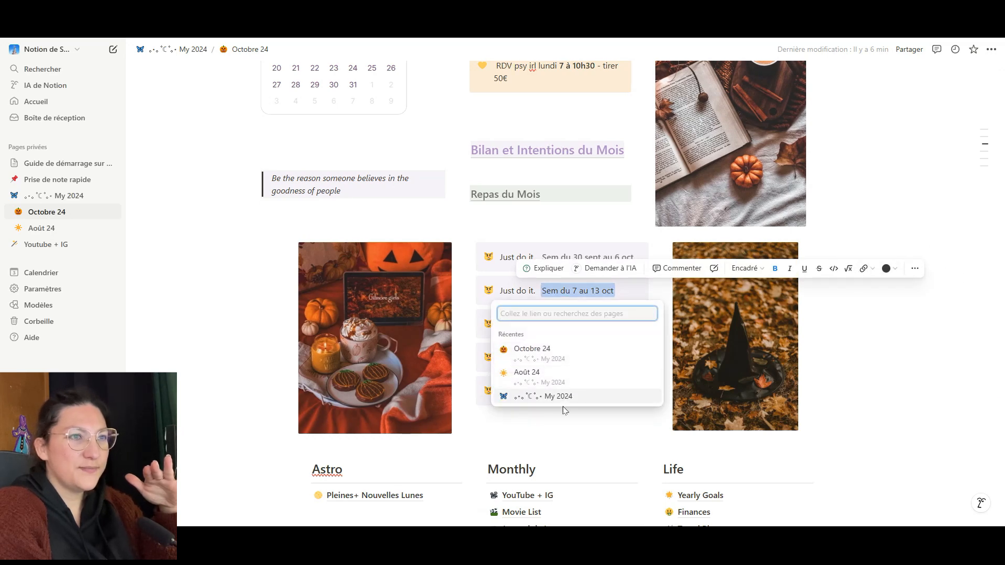
pyautogui.press('Escape')
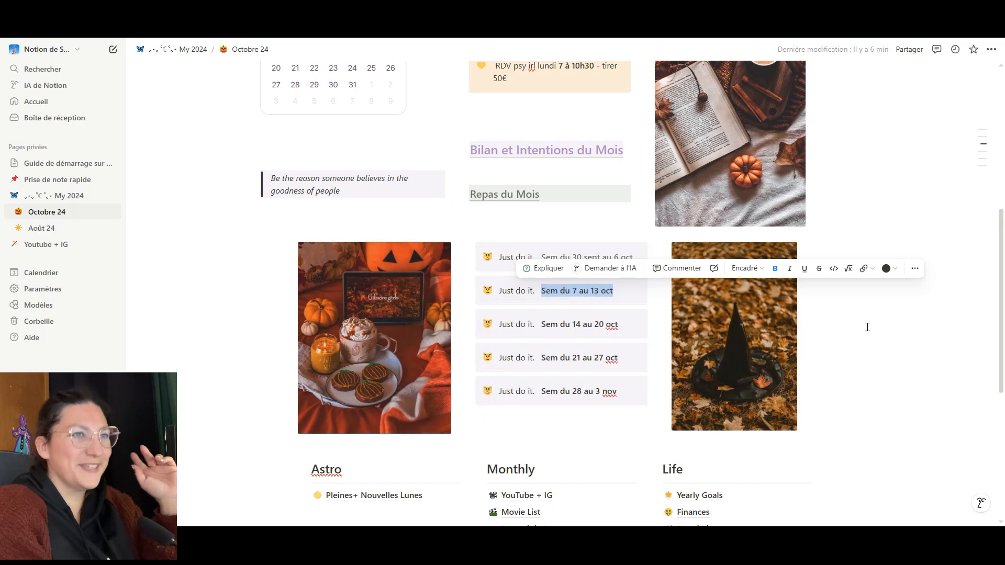
pyautogui.click(312, 469)
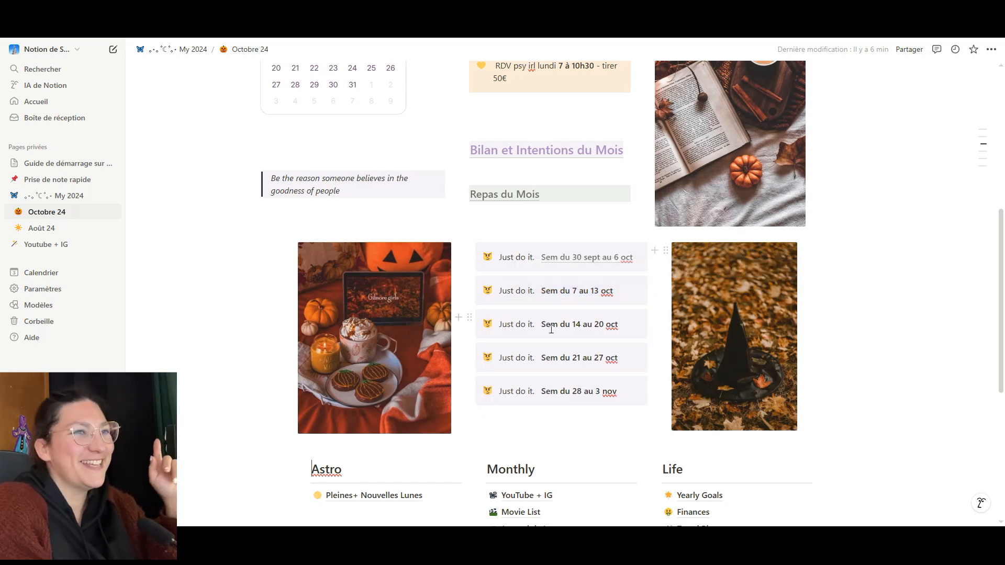
# Expand Octobre 24's subpages and duplicate the Cette semaine 30sept - 06oct weekly page.
pyautogui.click(18, 214)
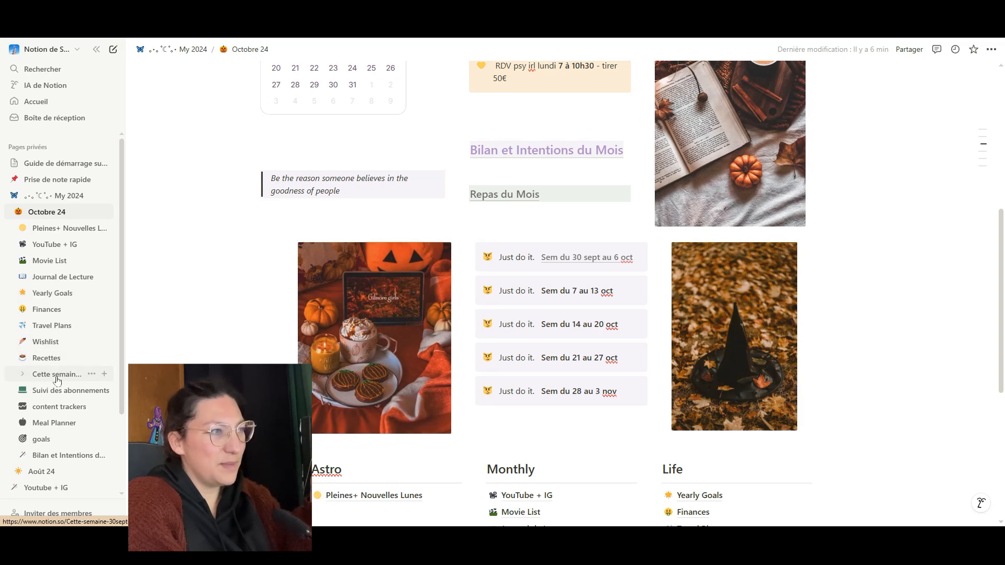
pyautogui.click(93, 375)
pyautogui.click(129, 233)
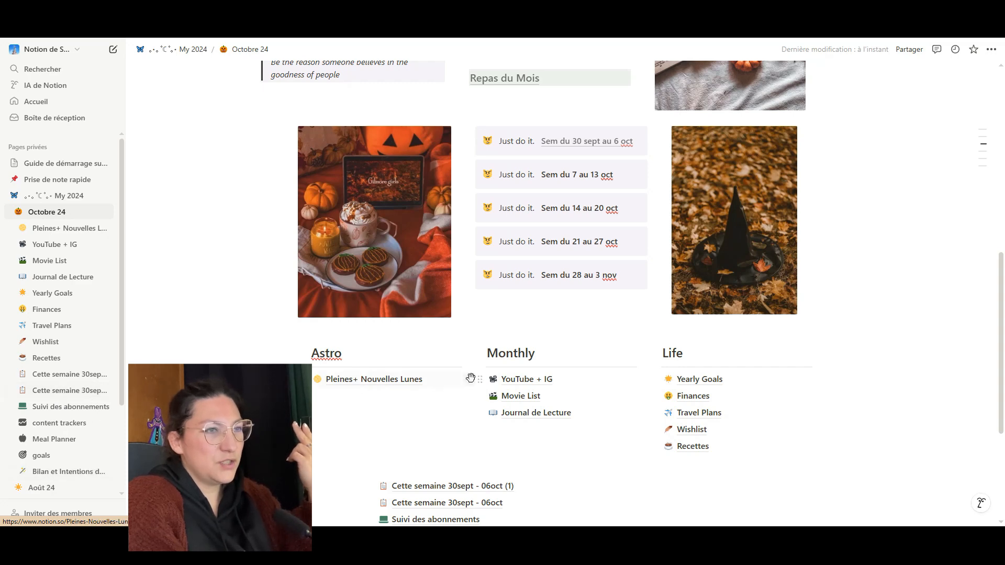
pyautogui.moveTo(541, 174); pyautogui.dragTo(611, 173)
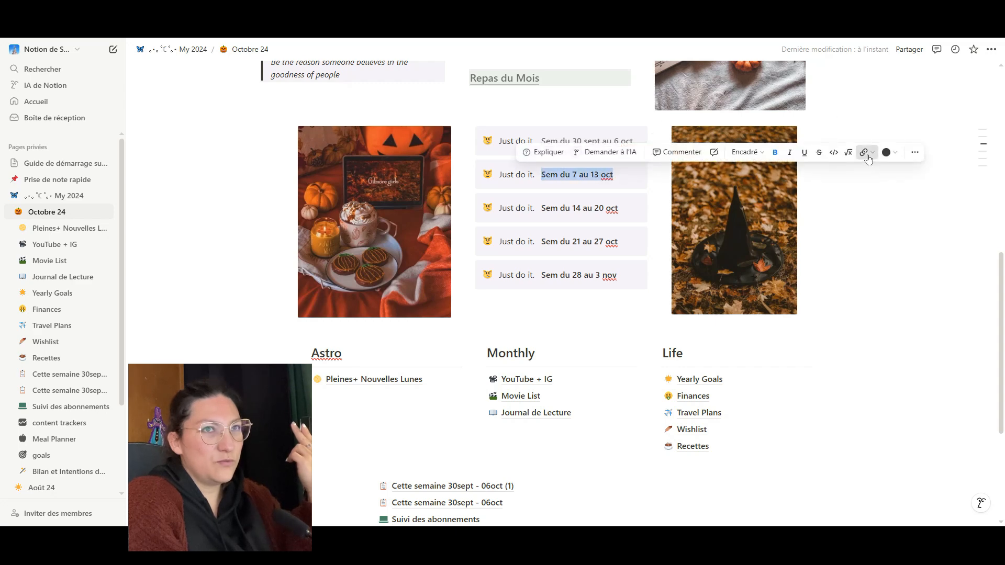
pyautogui.click(865, 152)
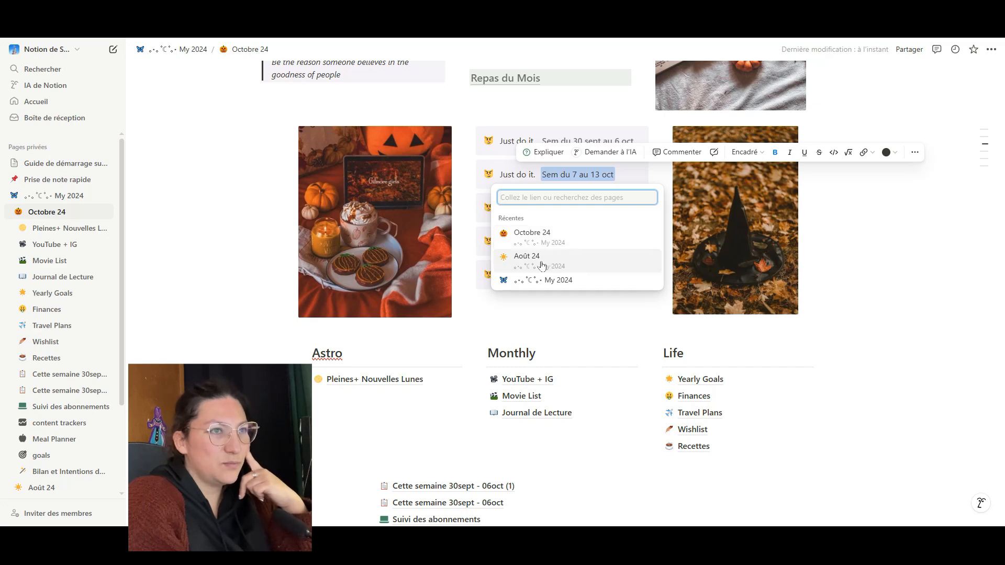
pyautogui.click(193, 333)
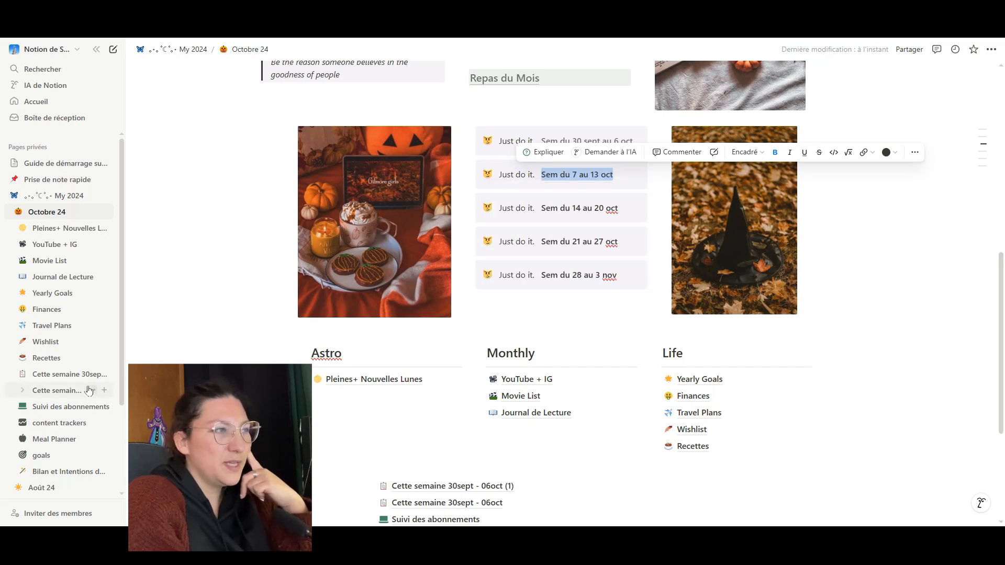
# Open the original Cette semaine 30sept - 06oct page and rename it as Cette semaine 07 - 13 oct, checking the week's dates in the system calendar.
pyautogui.click(58, 391)
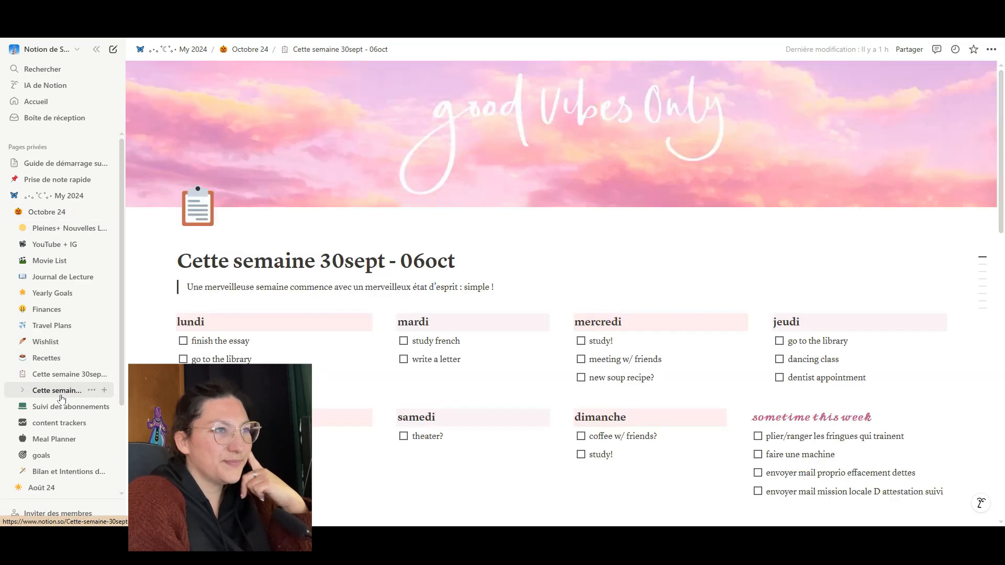
pyautogui.click(345, 260)
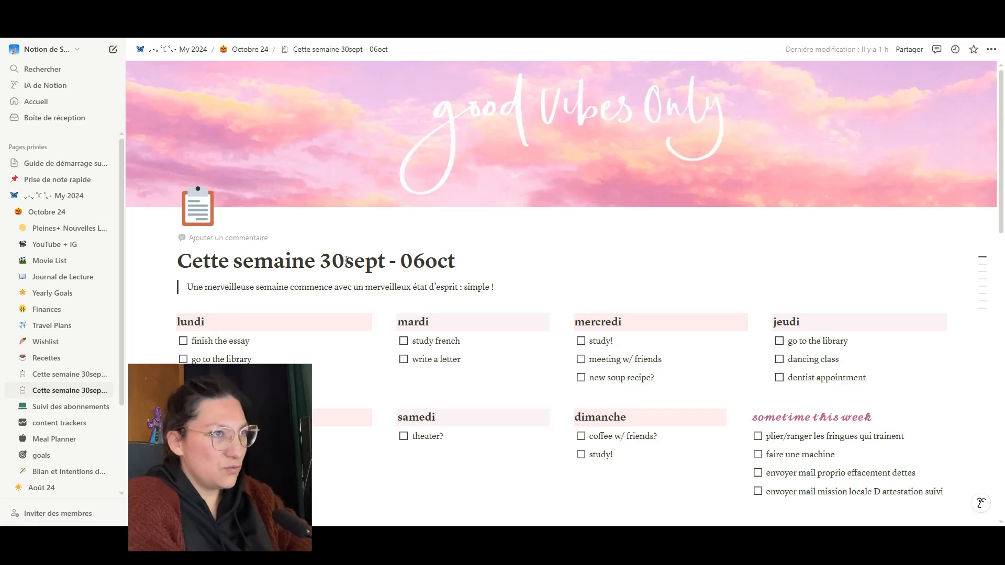
pyautogui.press('BackSpace')
pyautogui.moveTo(320, 264); pyautogui.dragTo(383, 257)
pyautogui.press('BackSpace')
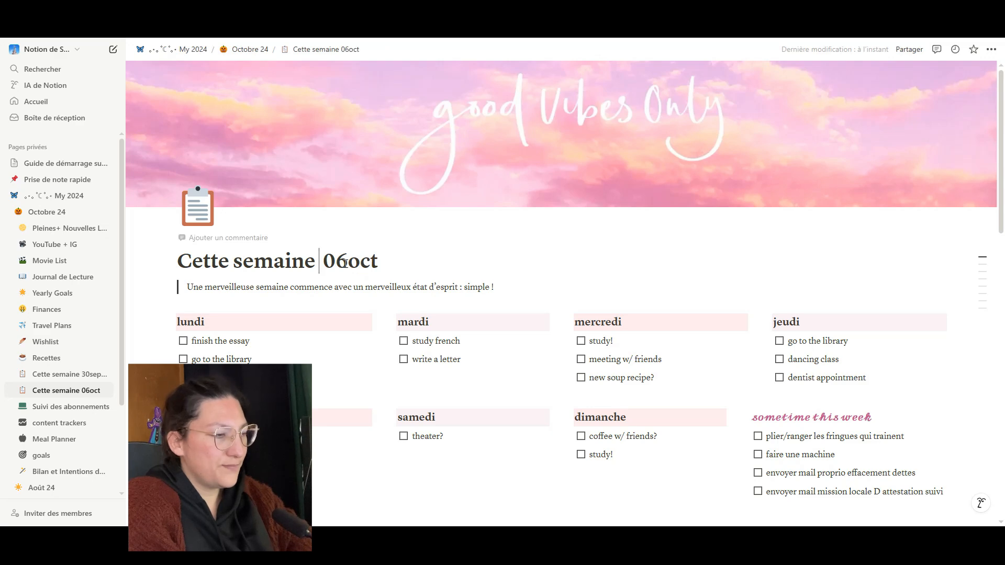
pyautogui.press('BackSpace')
pyautogui.press('BackSpace')
pyautogui.write('7oct')
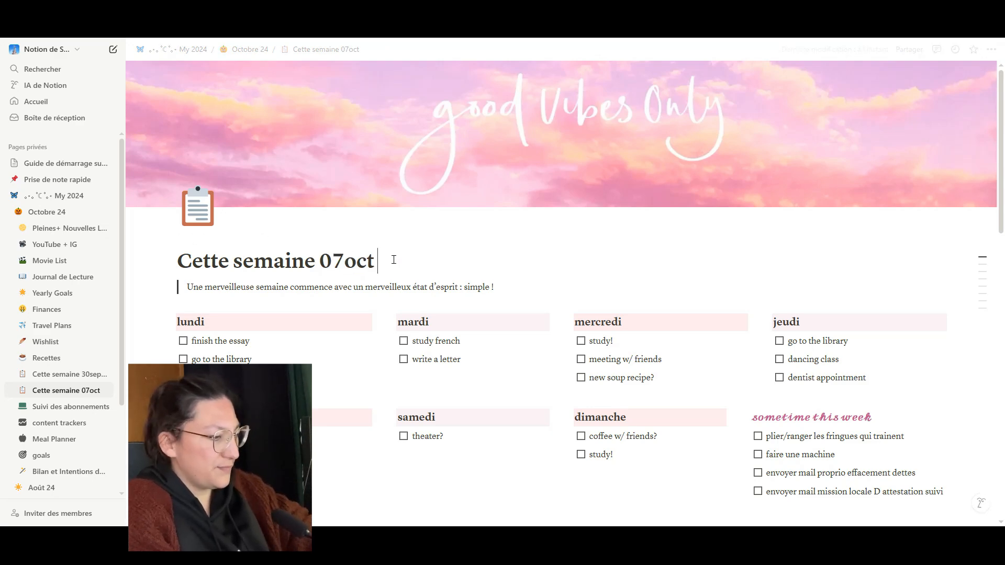
pyautogui.write(' -')
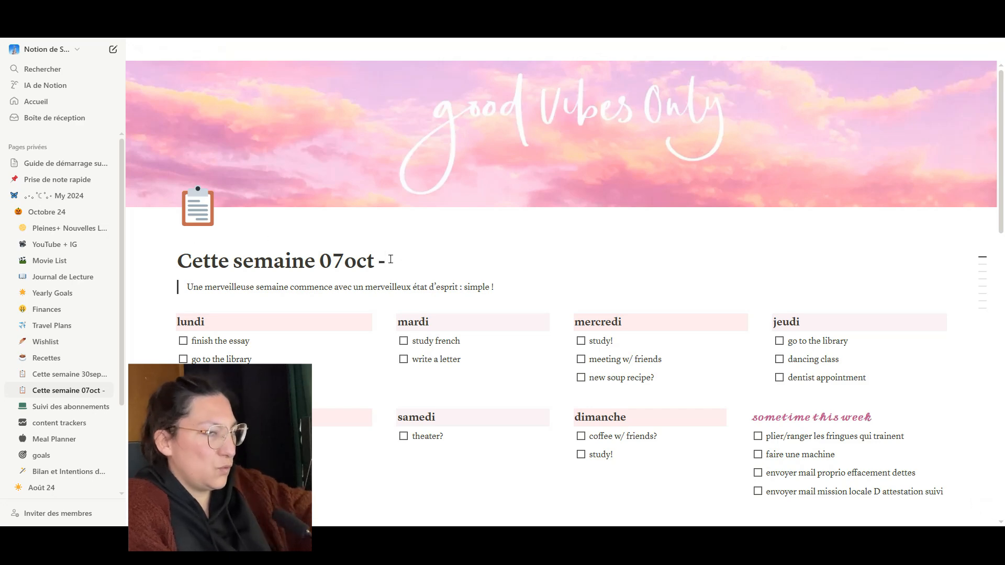
pyautogui.click(973, 537)
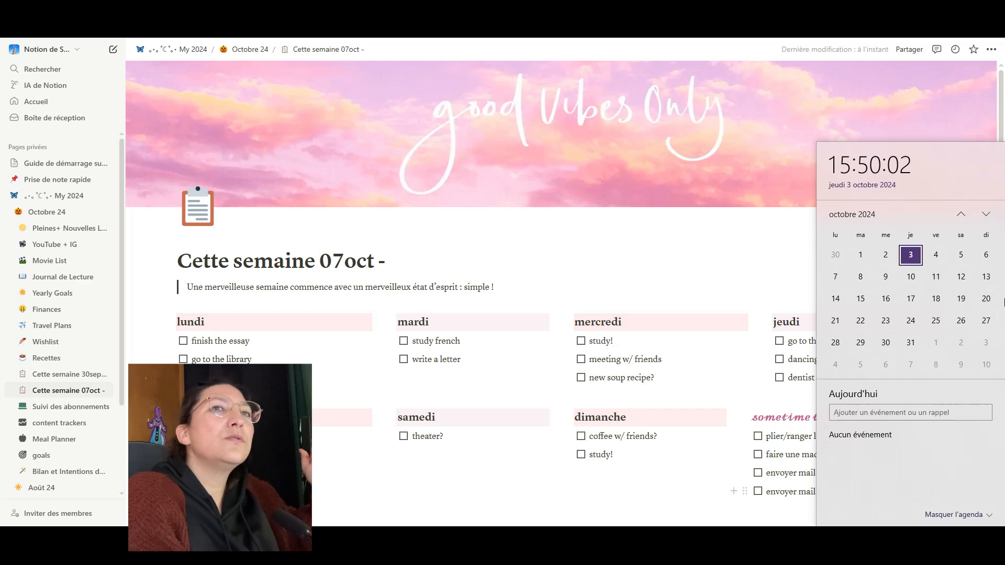
pyautogui.click(398, 264)
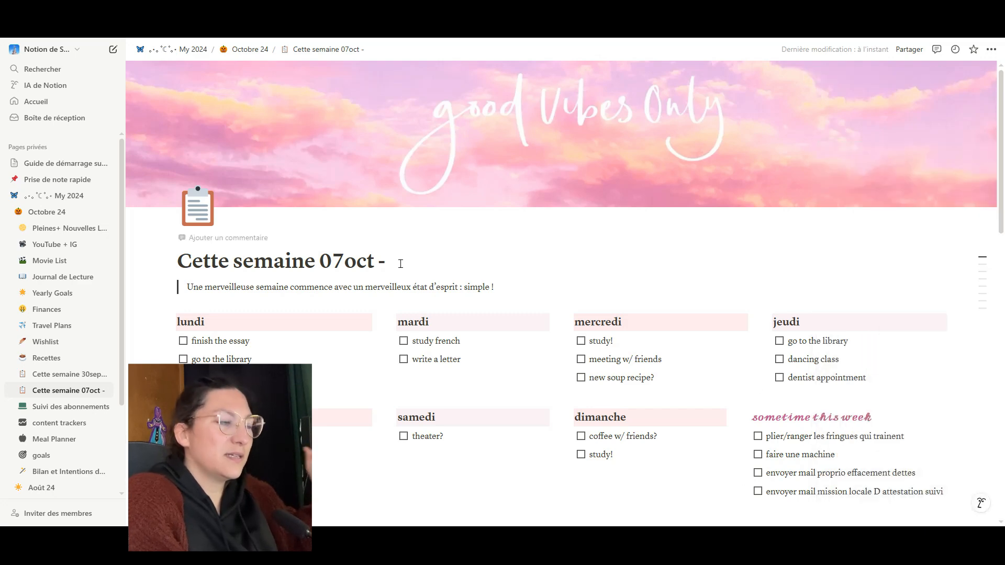
pyautogui.write('13')
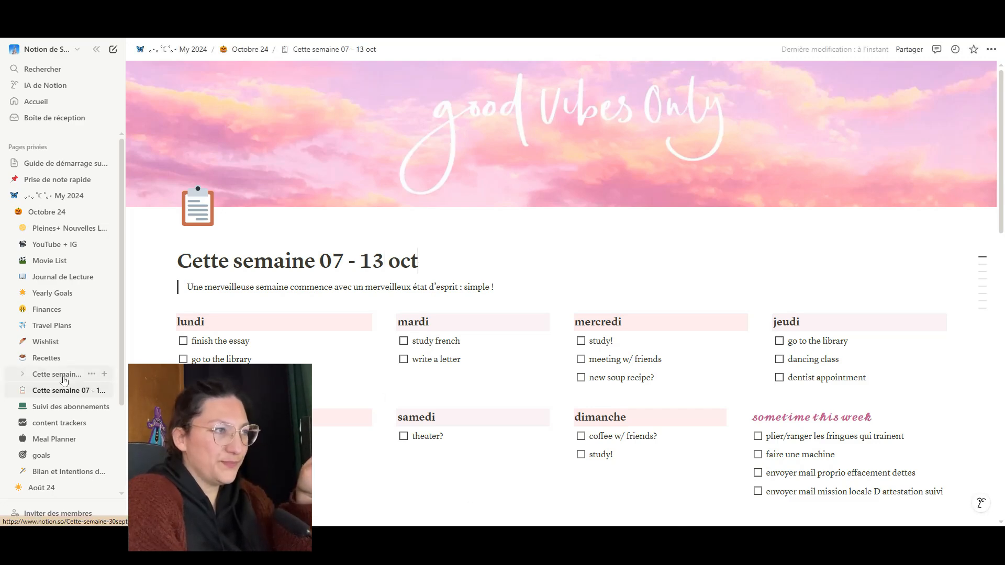
# Return to Octobre 24 and link the callout text Sem du 7 au 13 oct to the Cette semaine 07 - 13 oct page.
pyautogui.click(40, 213)
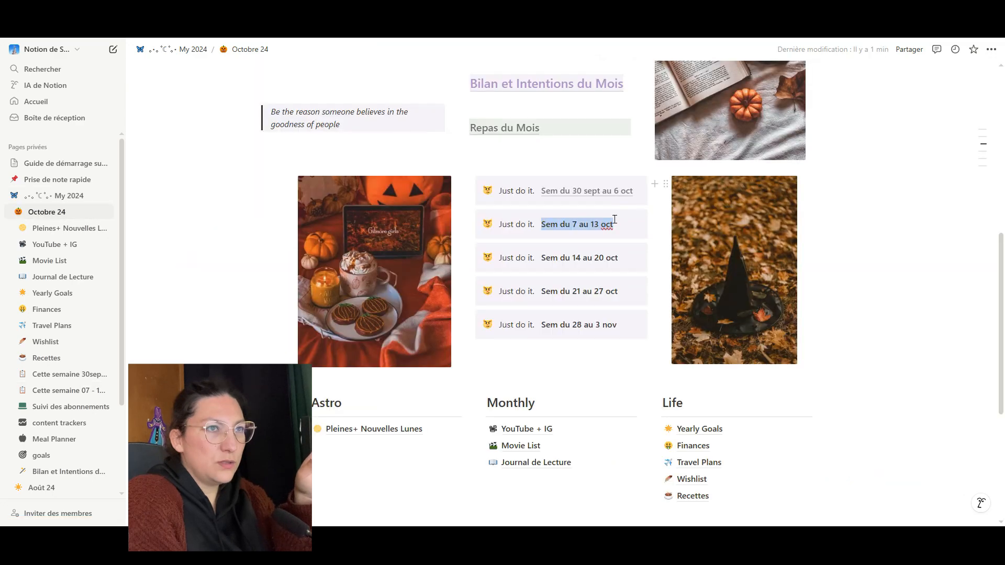
pyautogui.click(864, 201)
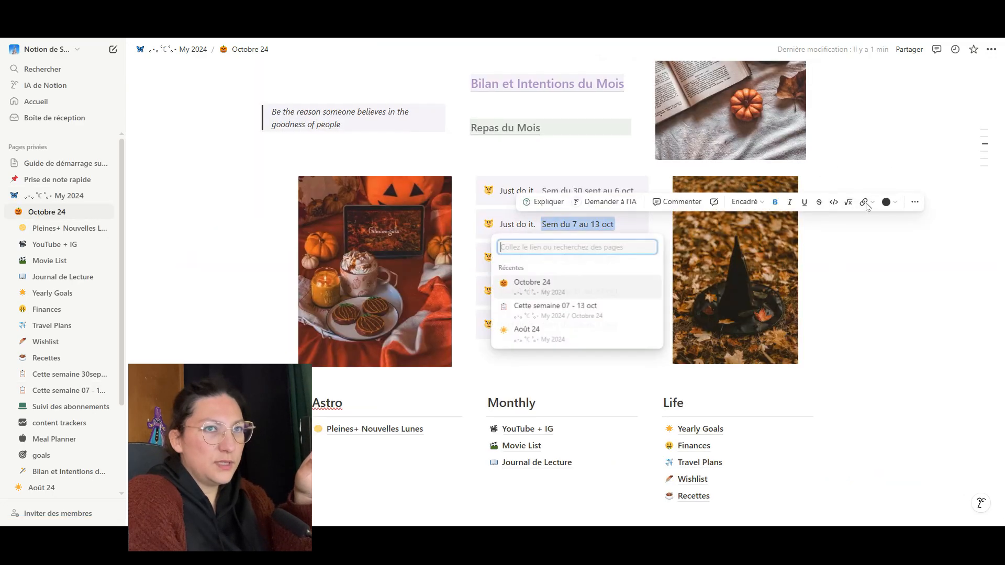
pyautogui.click(528, 309)
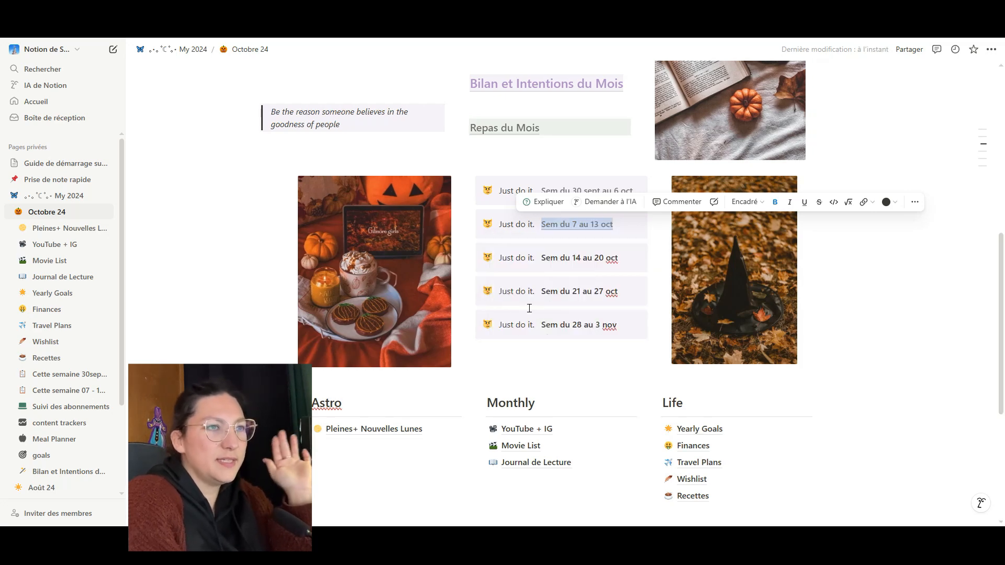
pyautogui.click(225, 303)
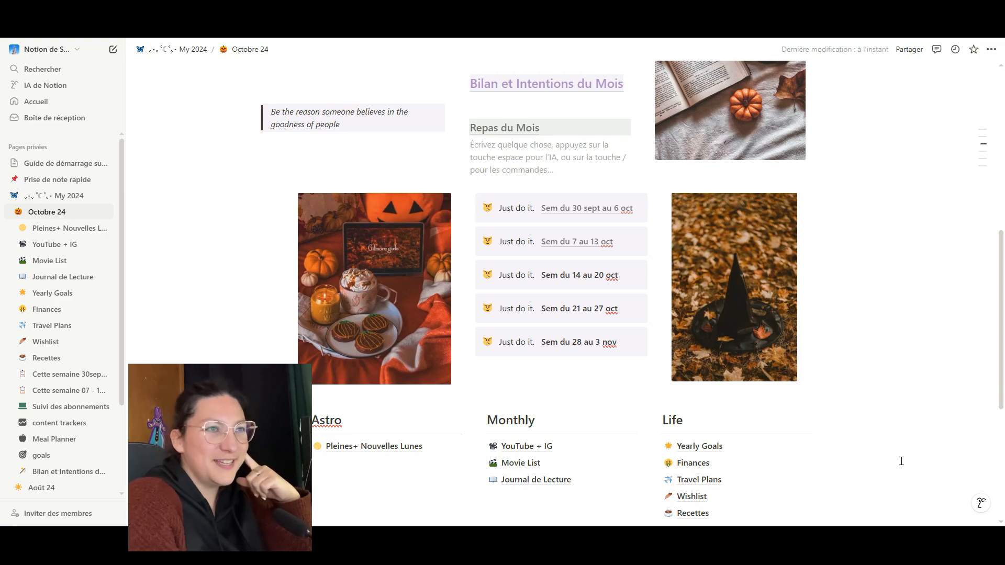
# Review the Octobre 24 page from its cover and calendar through the weekly callouts to the subpage list at its end.
pyautogui.scroll(4, 737, 364)
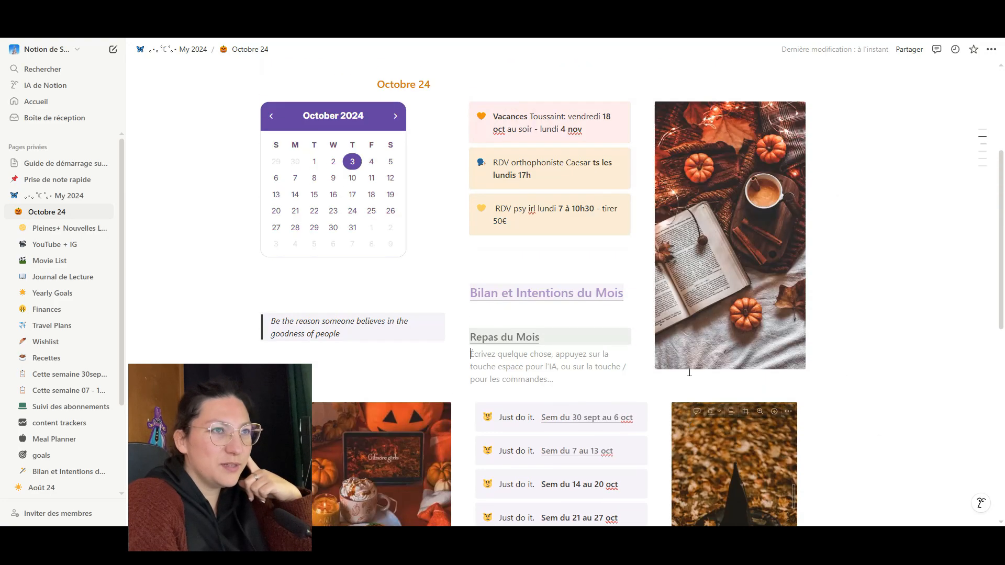
pyautogui.scroll(4, 737, 365)
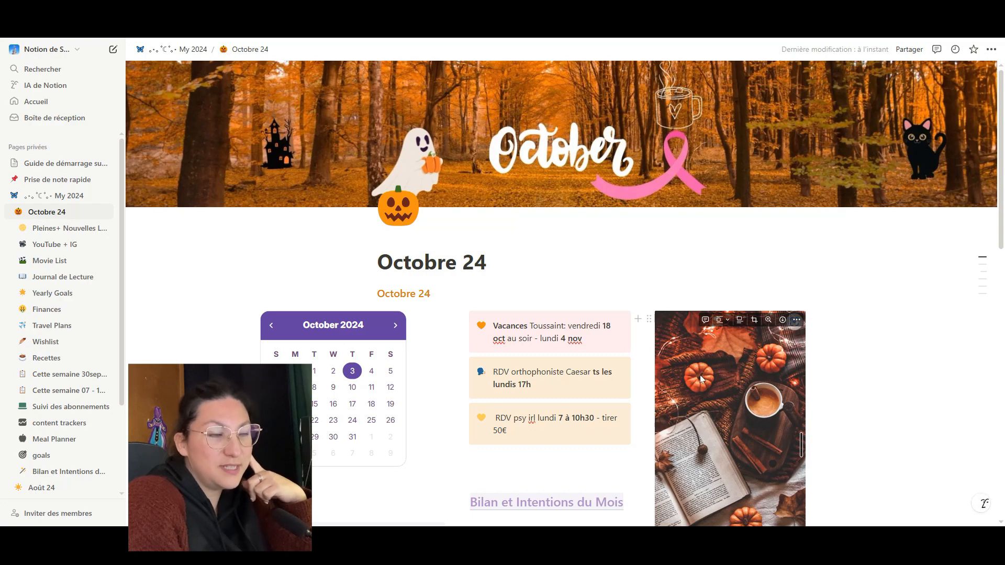
pyautogui.scroll(-5, 699, 369)
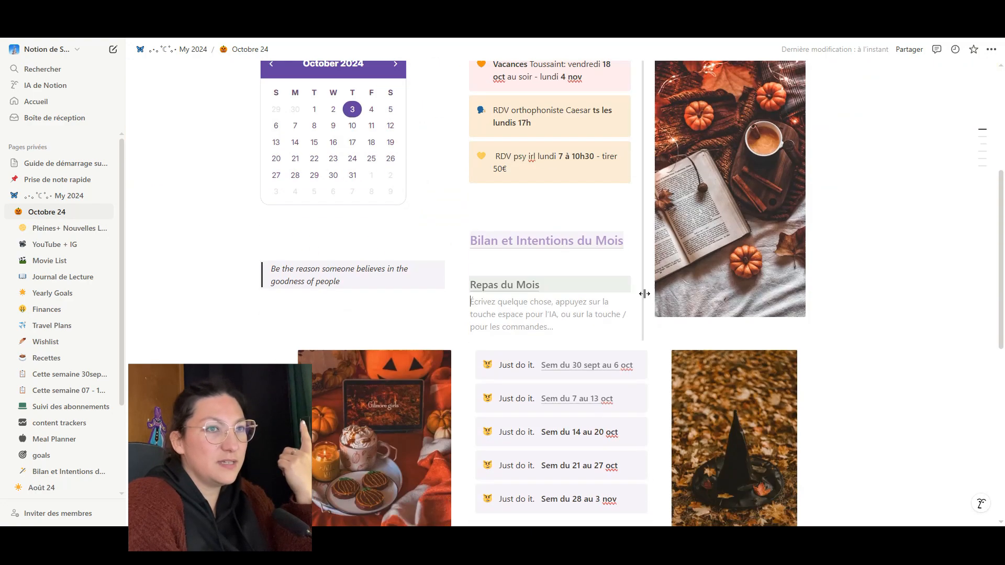
pyautogui.scroll(-2, 801, 290)
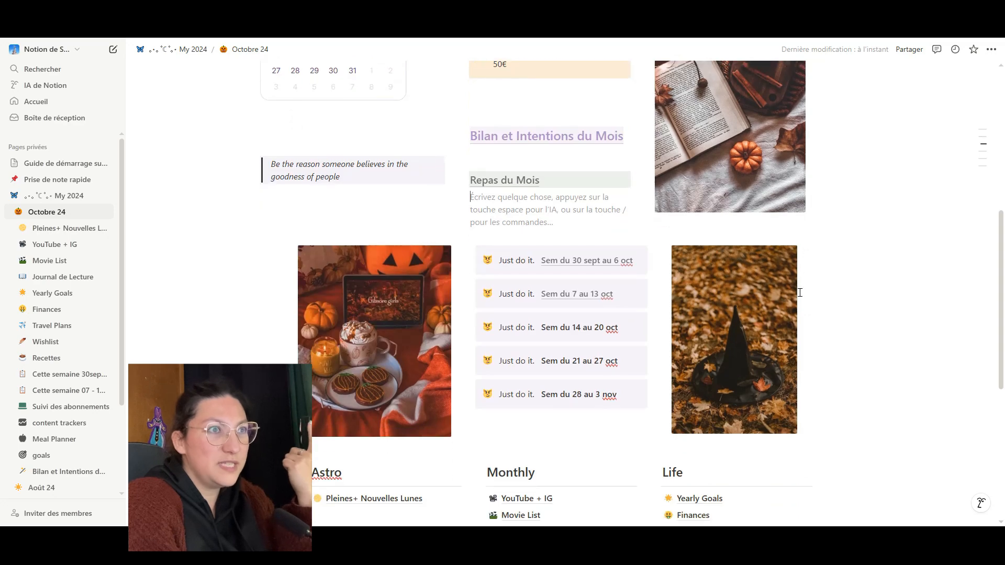
pyautogui.scroll(-5, 772, 329)
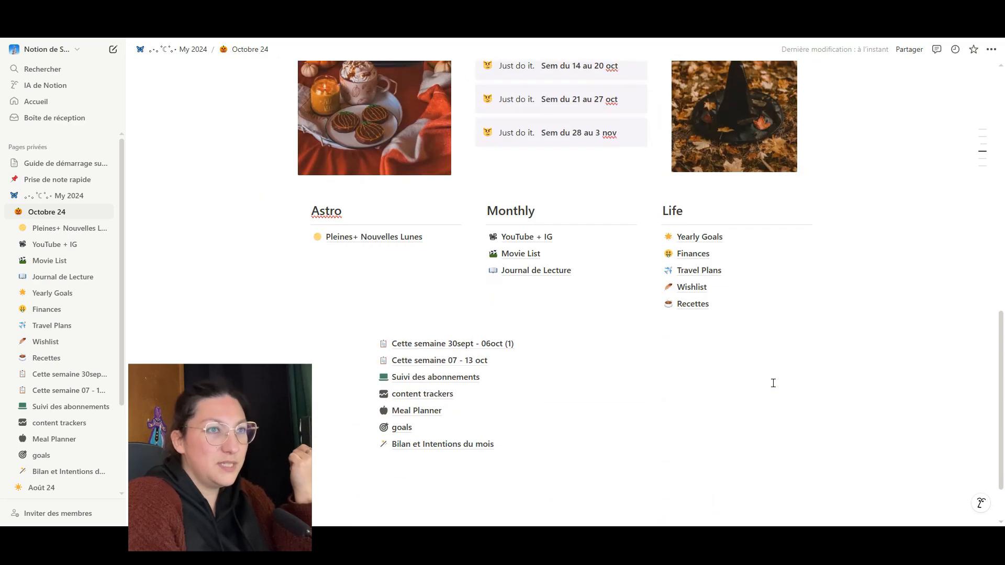
pyautogui.scroll(4, 773, 383)
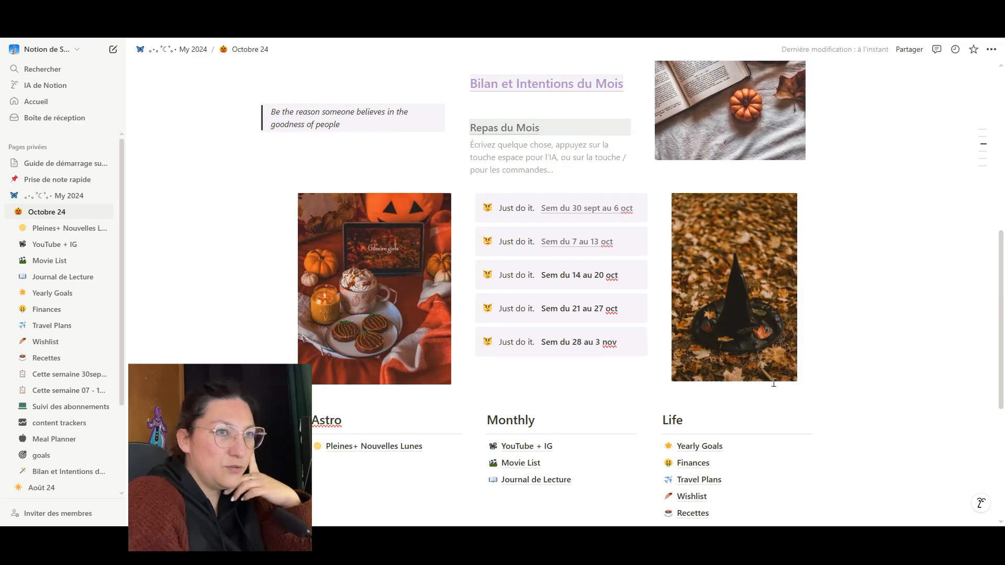
pyautogui.scroll(3, 856, 372)
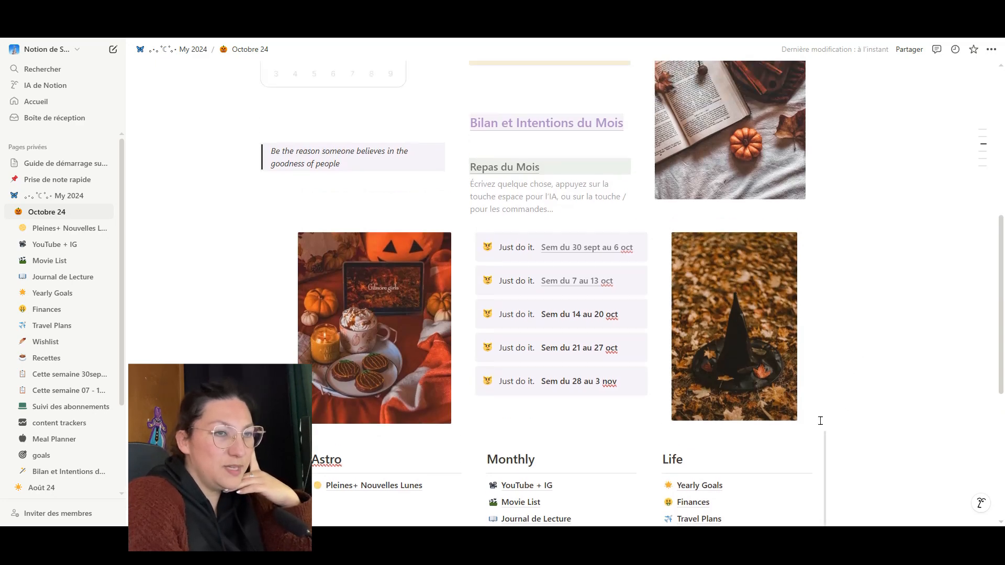
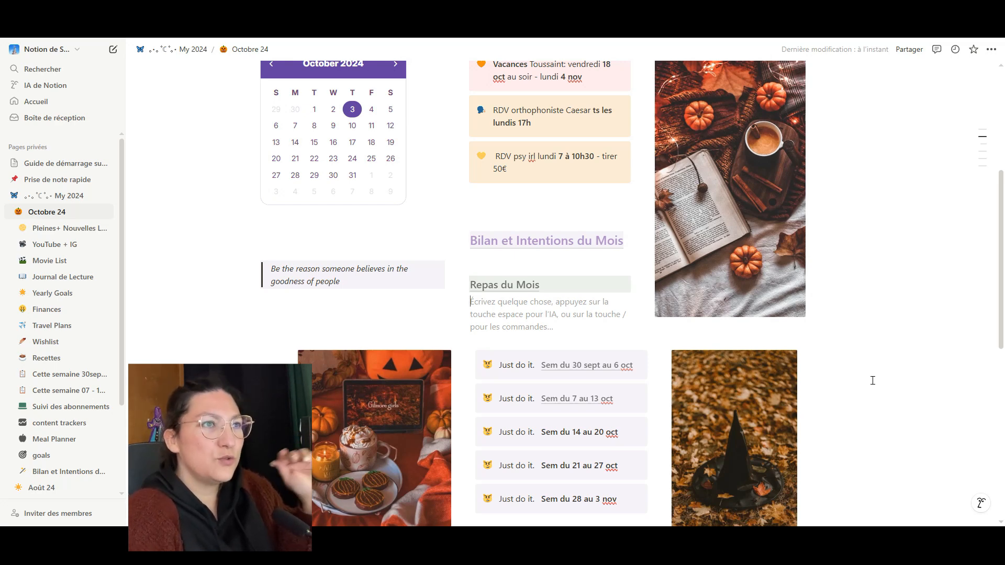
pyautogui.scroll(-4, 825, 395)
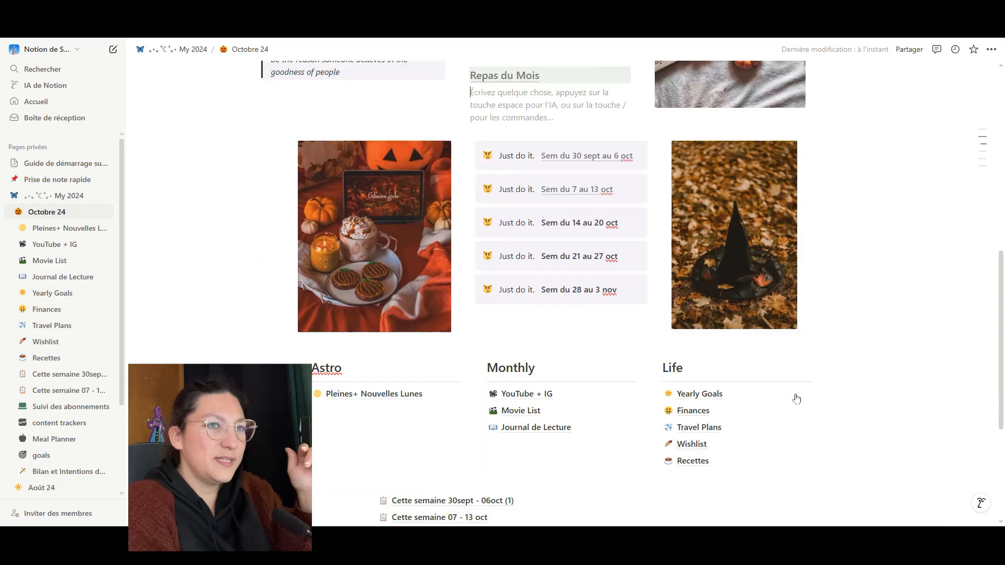
pyautogui.scroll(-4, 774, 392)
pyautogui.scroll(6, 755, 381)
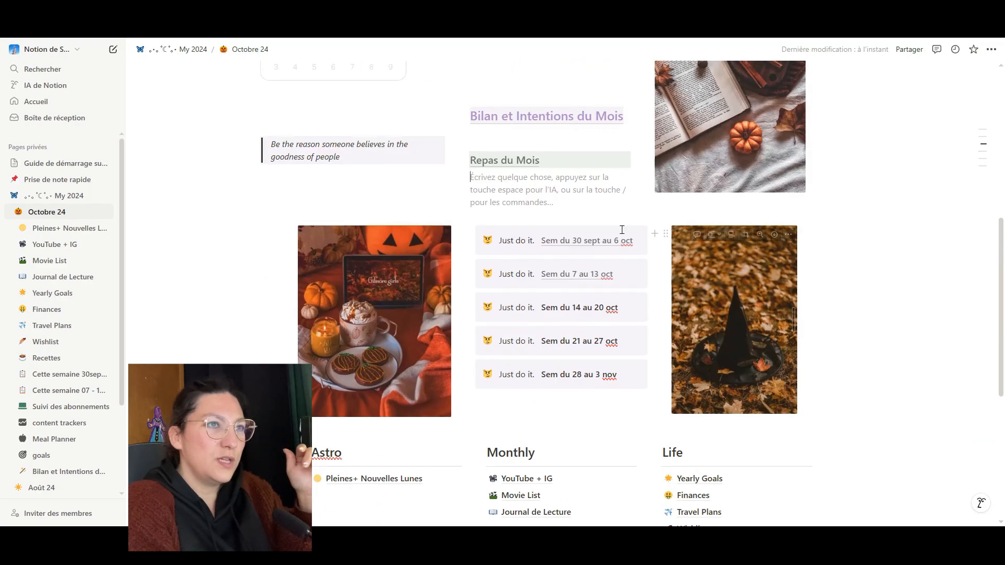
# Open the weekly page linked from the Sem du 30 sept au 6 oct callout and test the finish the essay checkbox by checking and unchecking it.
pyautogui.click(606, 241)
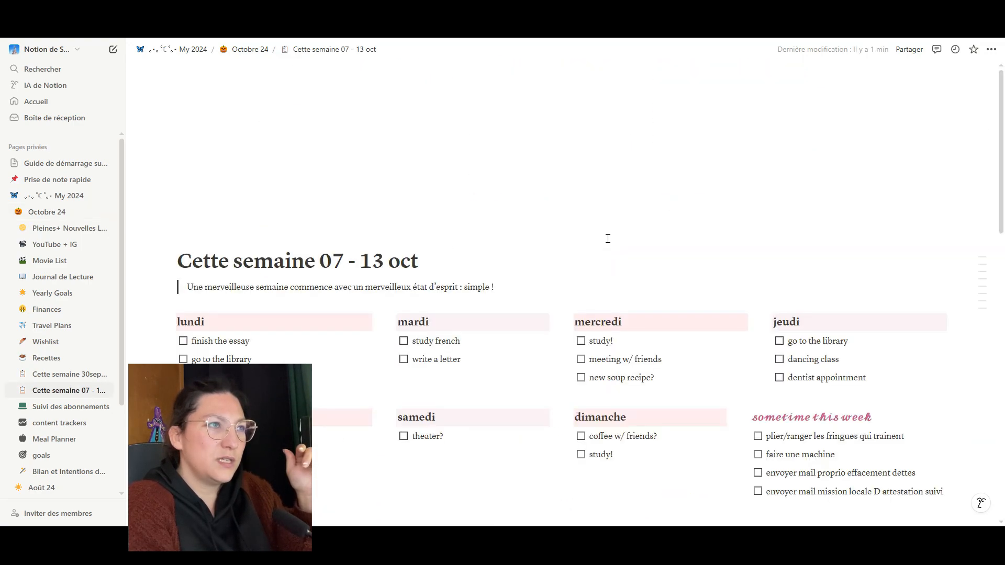
pyautogui.click(183, 341)
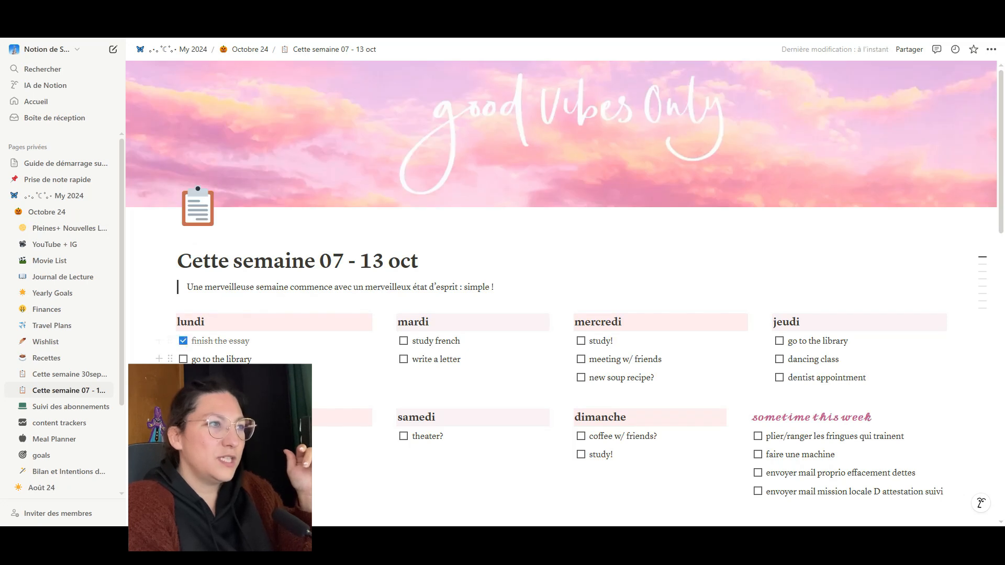
pyautogui.click(183, 341)
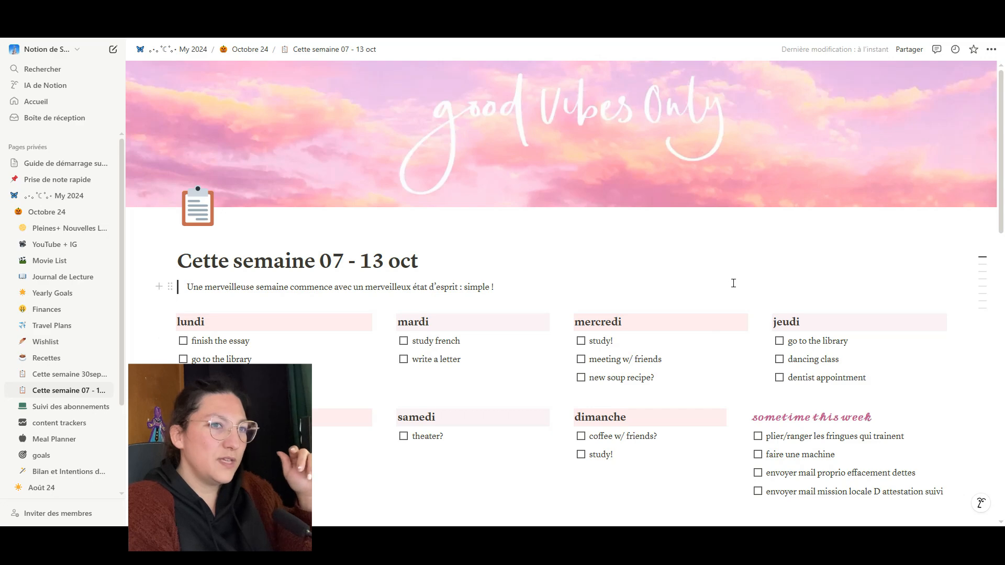
# Look over the weekly page's daily to-do lists, sometime this week tasks, habitudes journalières table and calendar view.
pyautogui.scroll(-2, 733, 283)
pyautogui.scroll(-2, 733, 283)
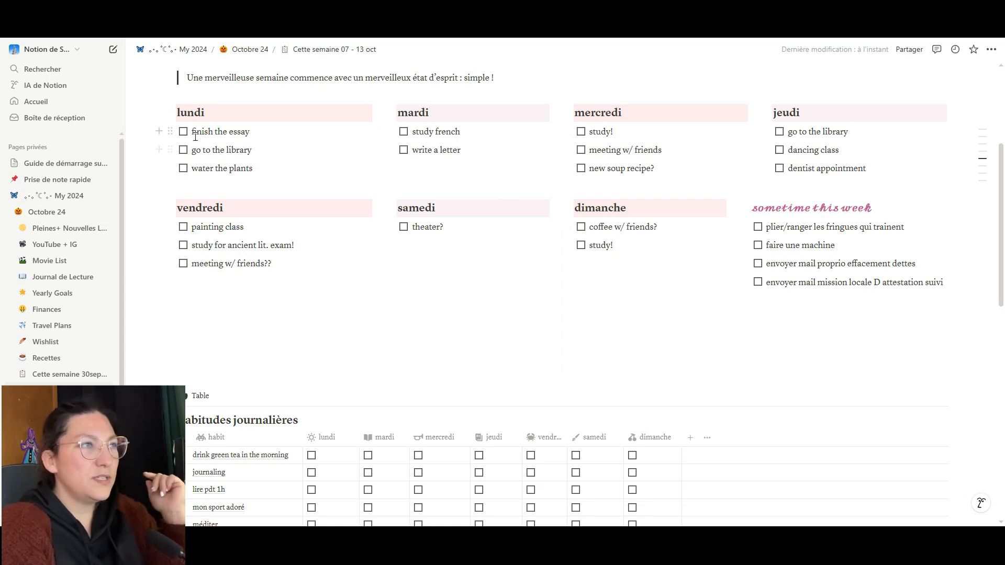
pyautogui.scroll(1, 218, 168)
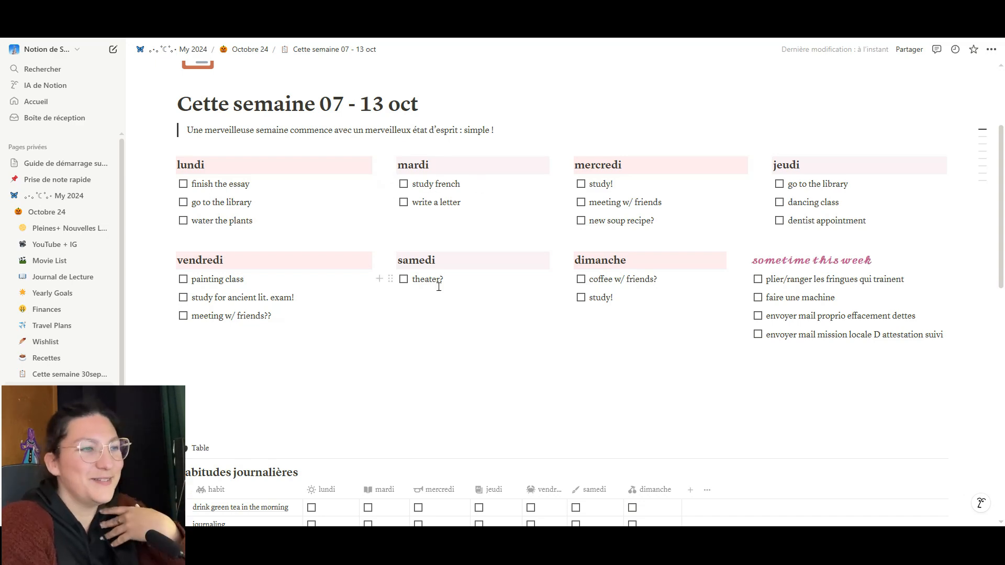
pyautogui.scroll(-3, 267, 293)
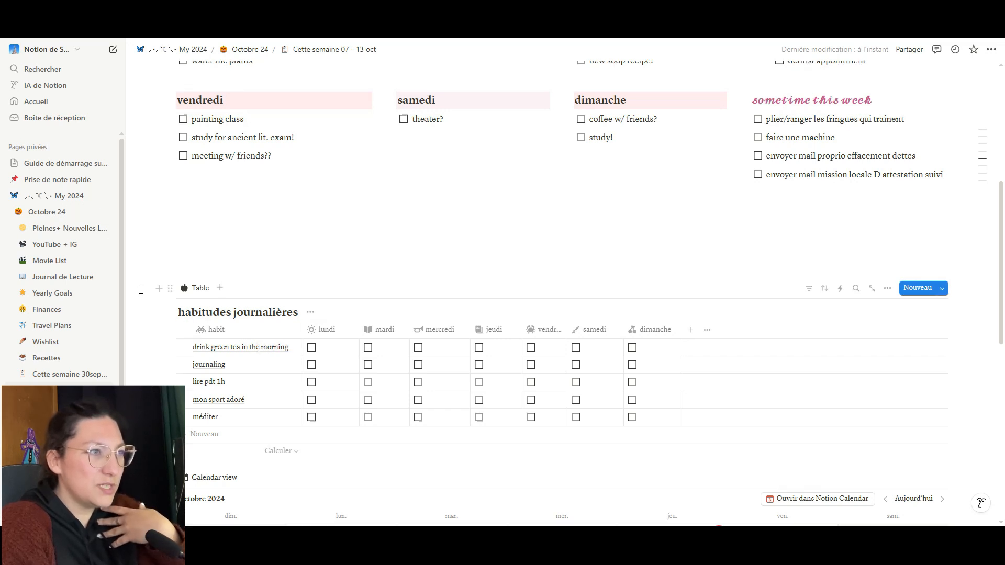
pyautogui.scroll(-1, 199, 345)
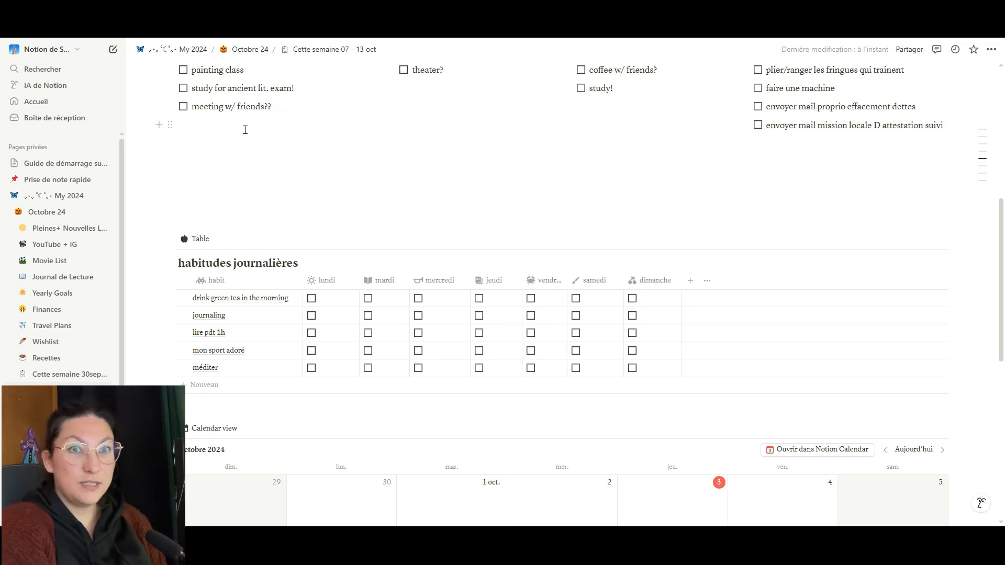
pyautogui.scroll(-3, 406, 331)
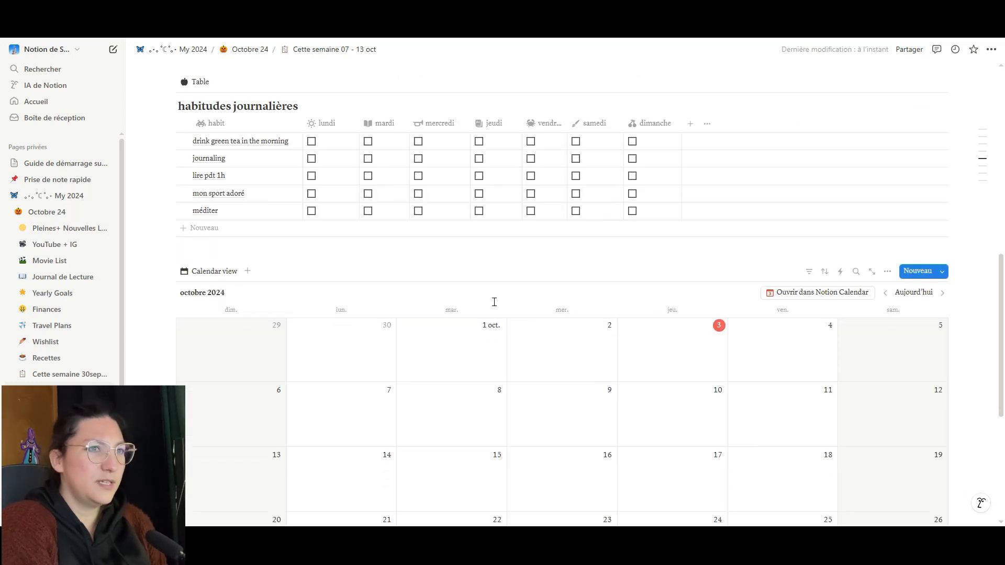
# Review the weekly page from its calendar back through the habitudes journalières table to the daily to-do lists.
pyautogui.scroll(1, 493, 301)
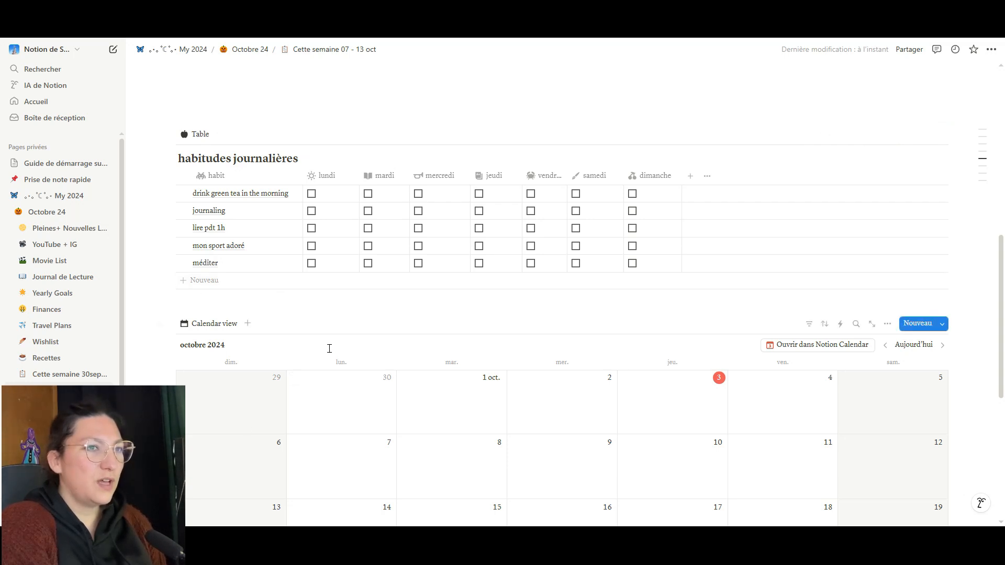
pyautogui.scroll(1, 316, 359)
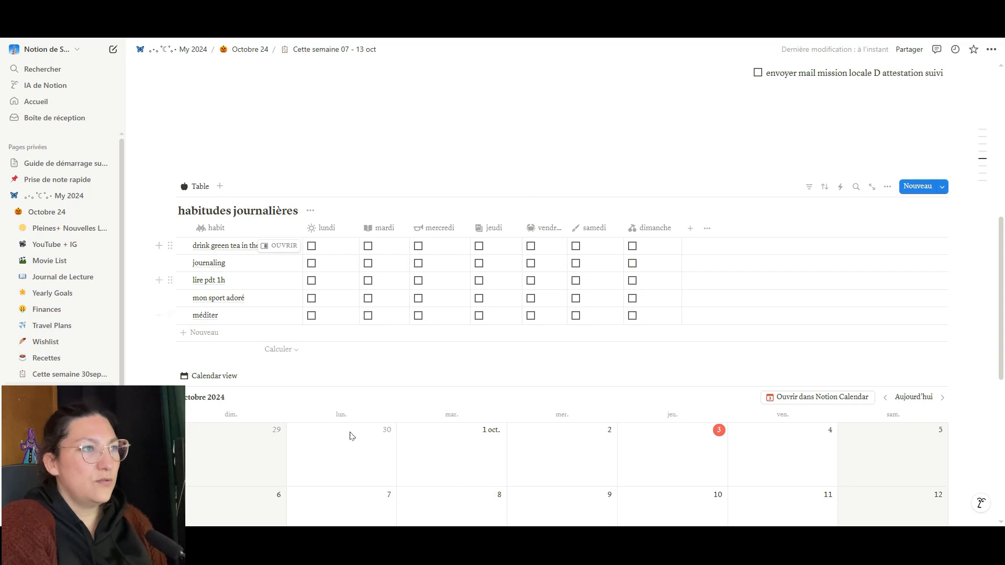
pyautogui.scroll(2, 477, 359)
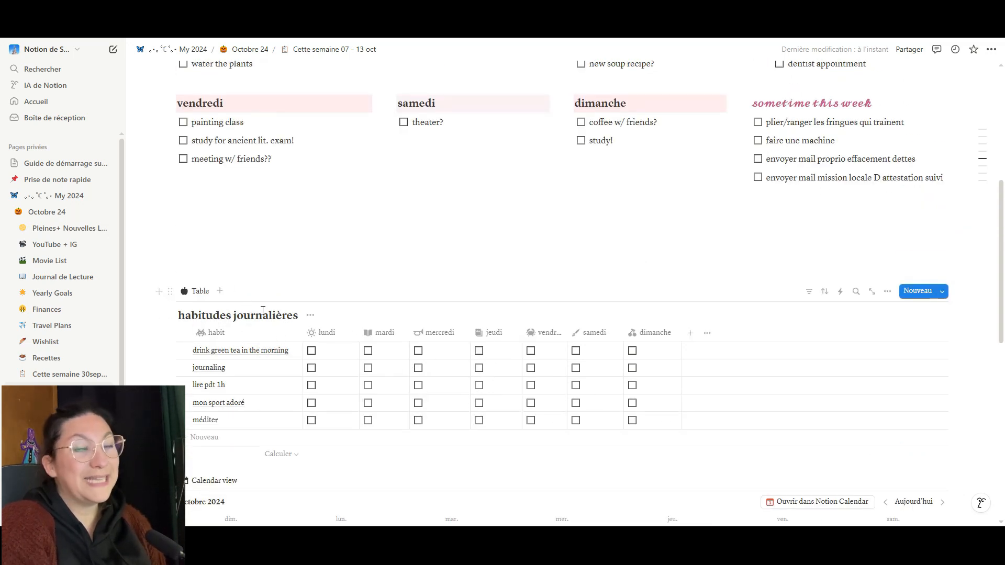
pyautogui.scroll(3, 265, 314)
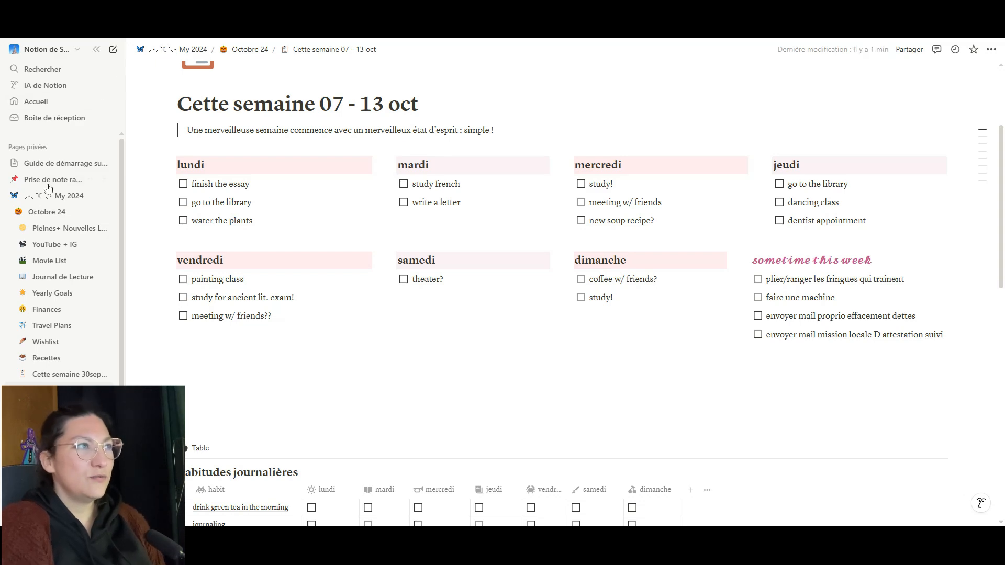
# Return to Octobre 24 and open the page linked from the Sem du 30 sept au 6 oct callout to examine its daily lists.
pyautogui.click(54, 213)
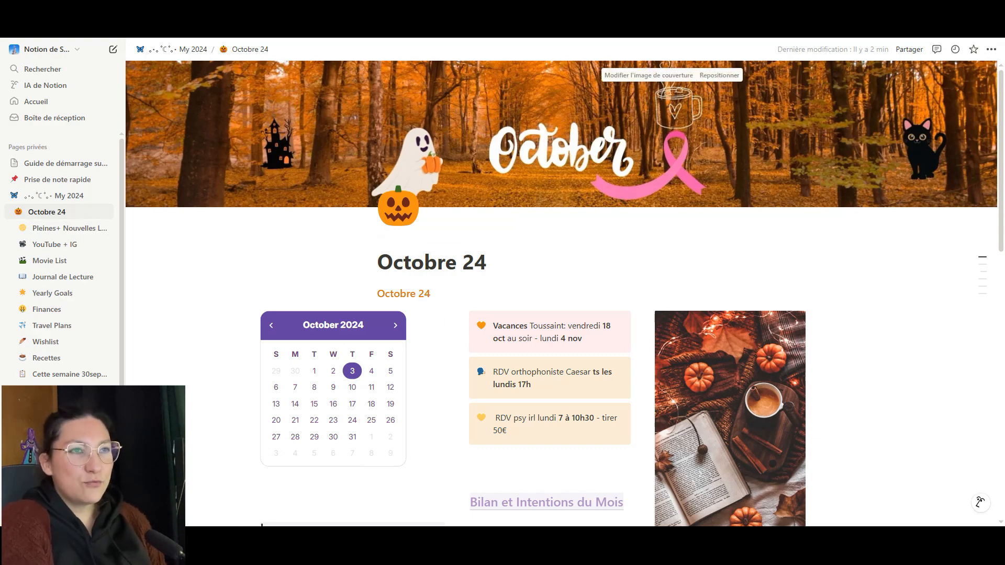
pyautogui.scroll(-5, 608, 308)
pyautogui.scroll(-5, 627, 252)
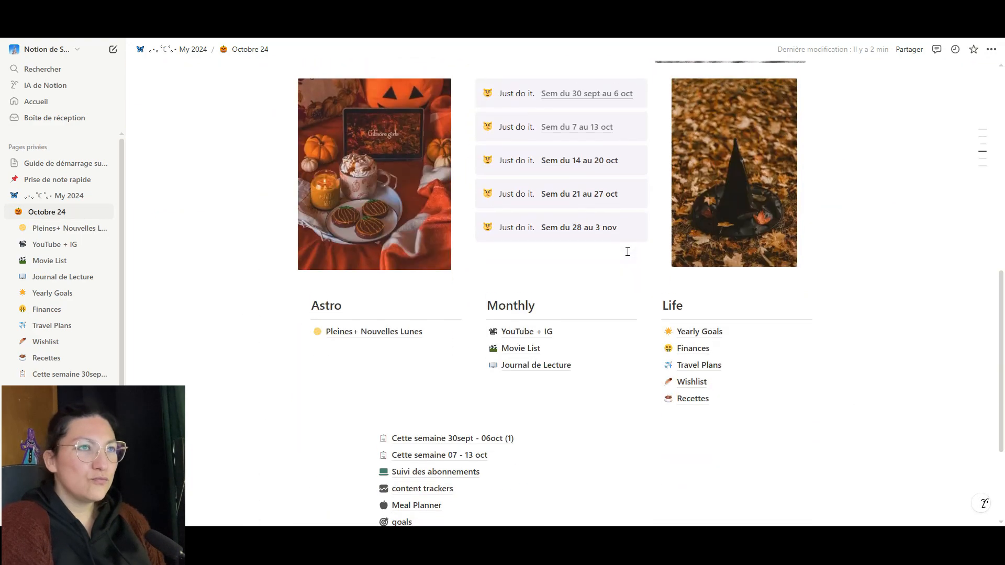
pyautogui.scroll(4, 626, 251)
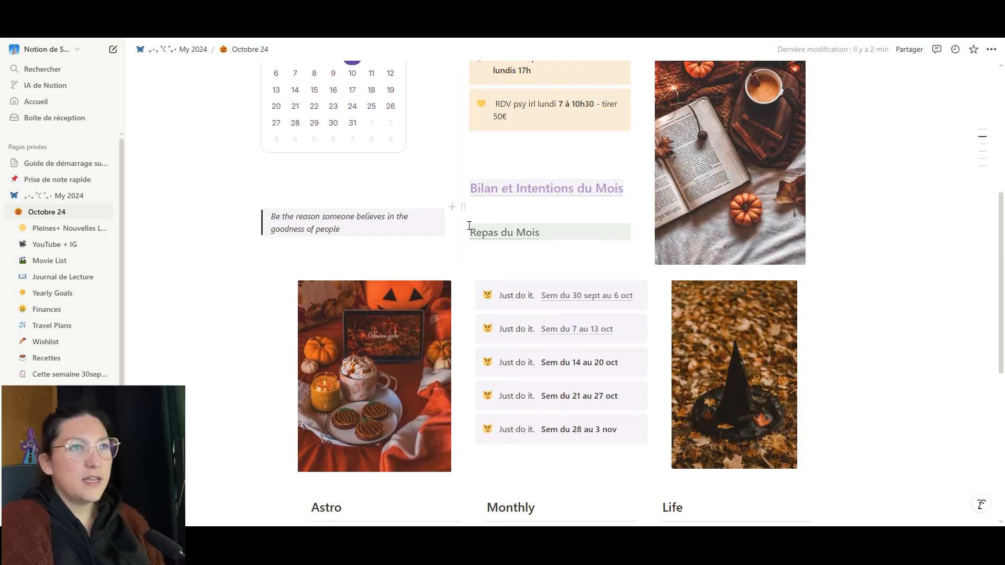
pyautogui.click(573, 298)
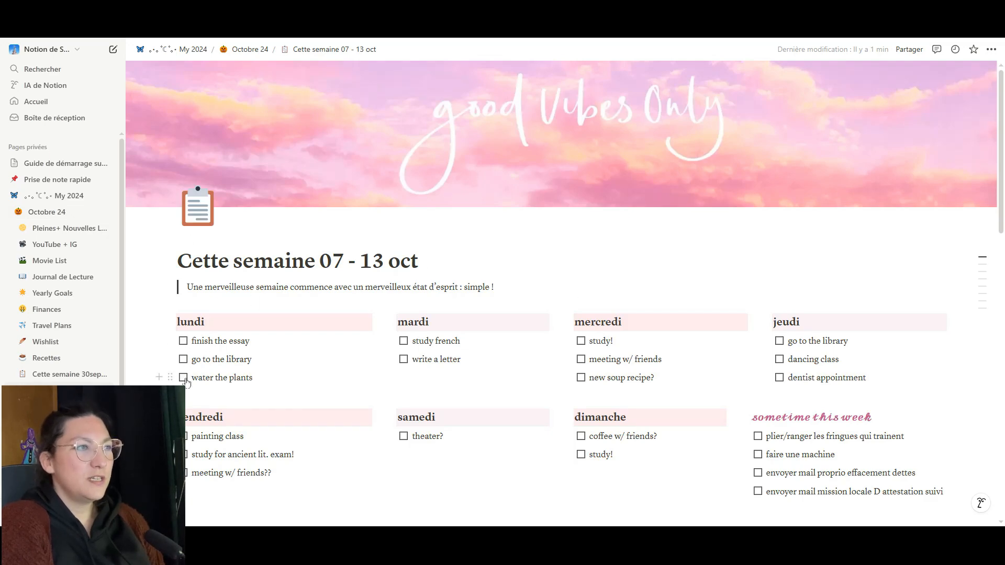
pyautogui.scroll(-2, 433, 262)
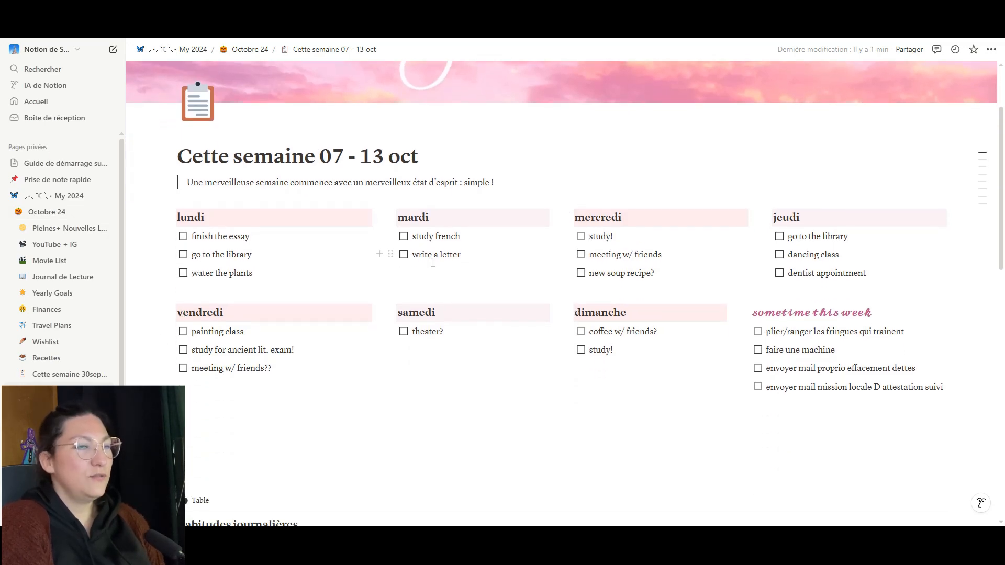
pyautogui.scroll(2, 684, 209)
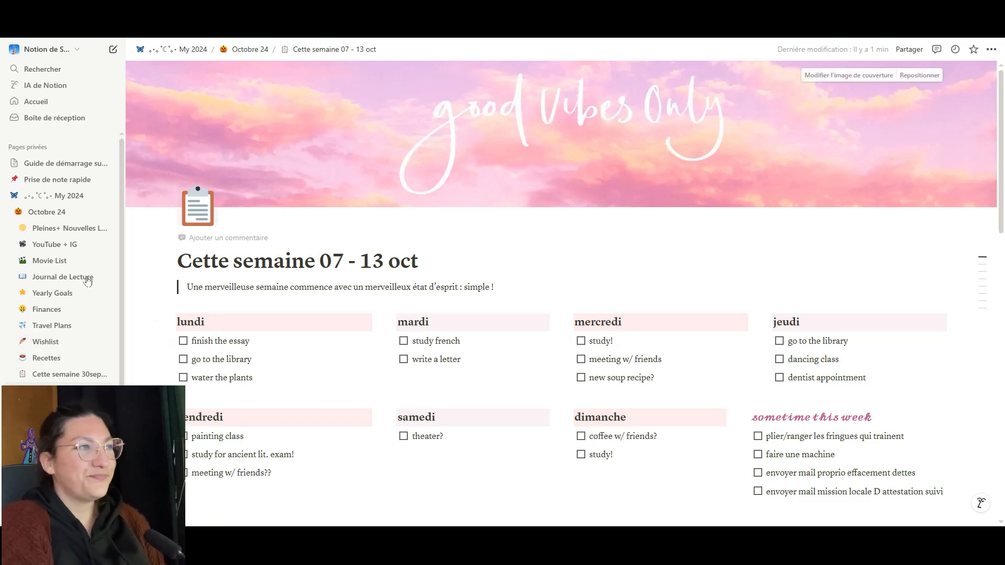
# Go back to Octobre 24 and look over its cover, calendar widget, appointment callouts and weekly callouts.
pyautogui.click(49, 214)
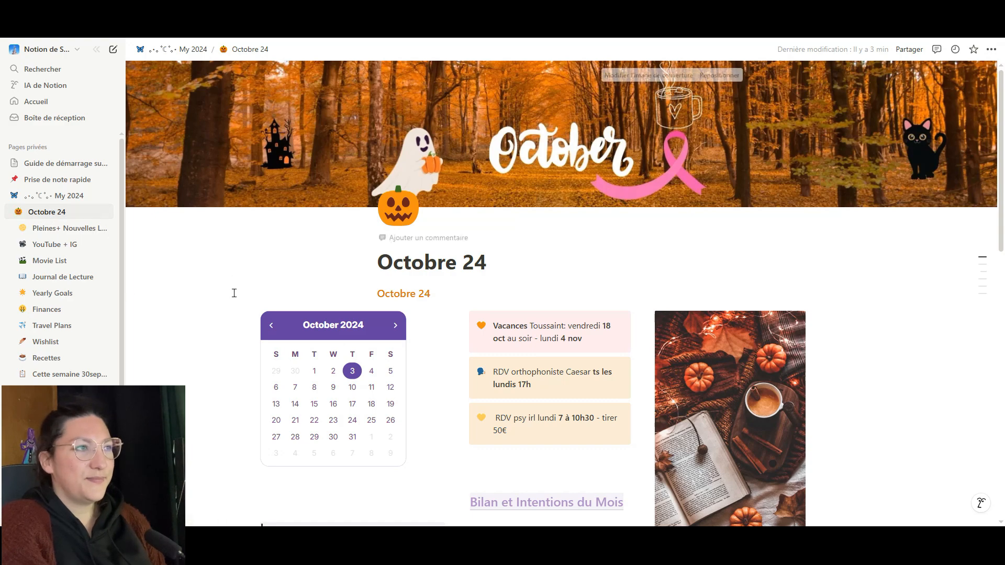
pyautogui.scroll(-6, 274, 274)
pyautogui.scroll(4, 264, 285)
pyautogui.scroll(-3, 265, 287)
pyautogui.scroll(4, 266, 287)
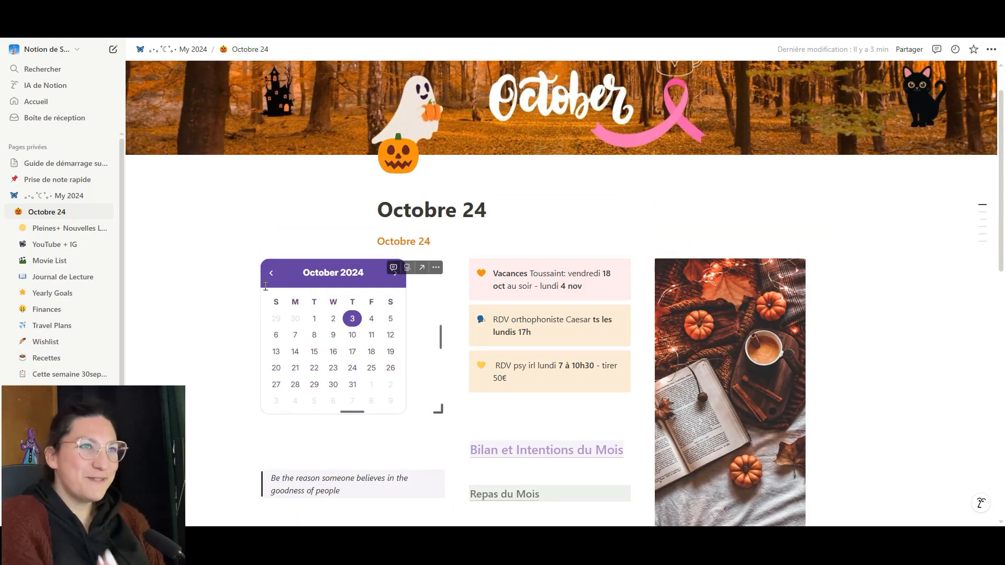
pyautogui.scroll(-1, 421, 276)
pyautogui.scroll(-3, 421, 276)
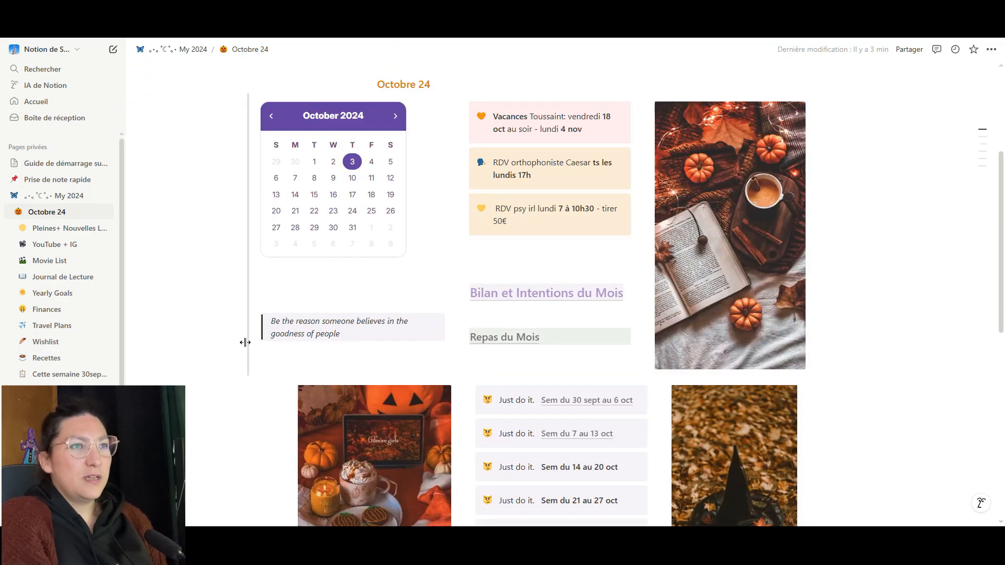
# Open the page linked from Repas du Mois and look over its Weekly Meal Plan board and Grocery List.
pyautogui.click(490, 337)
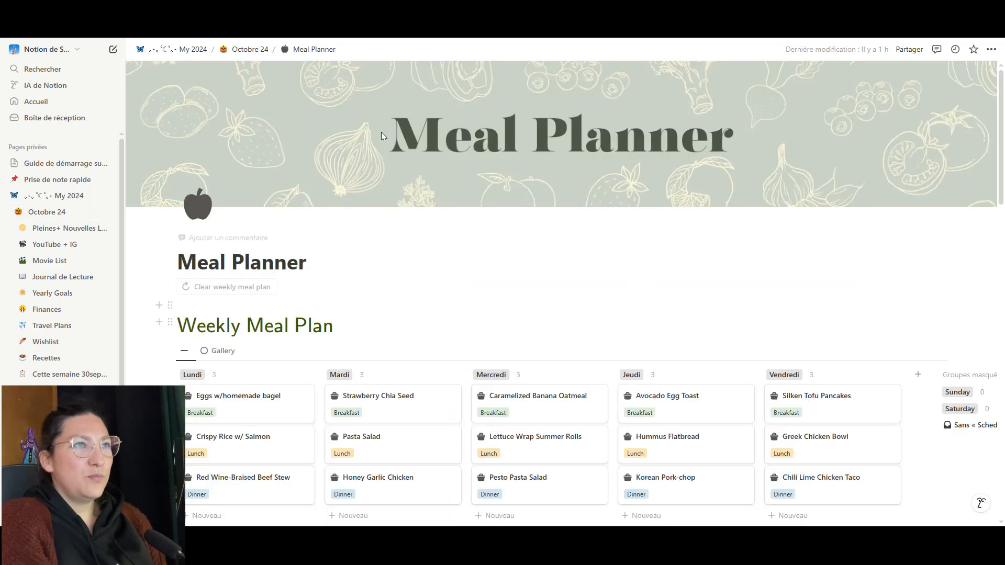
pyautogui.scroll(-2, 434, 282)
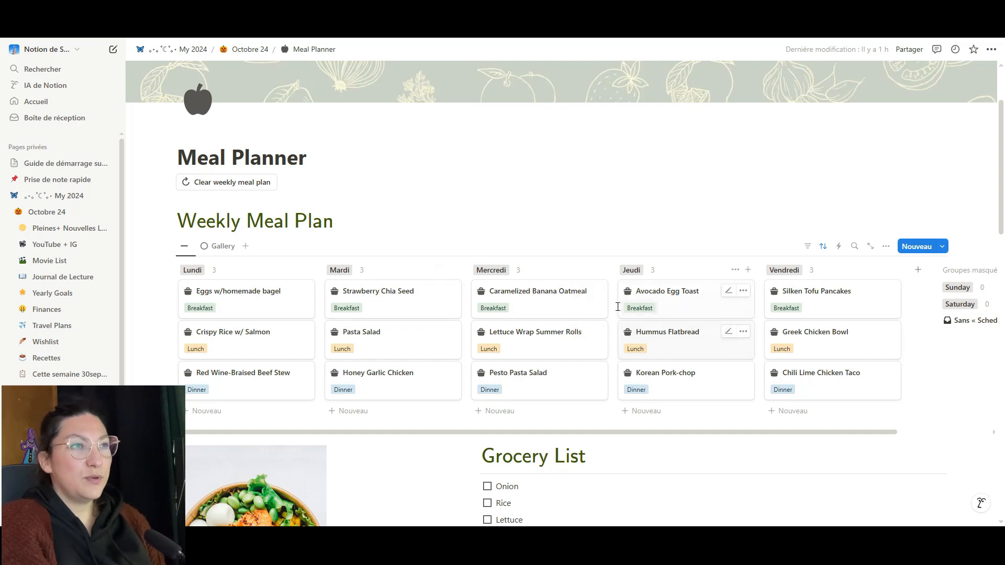
pyautogui.scroll(-4, 612, 453)
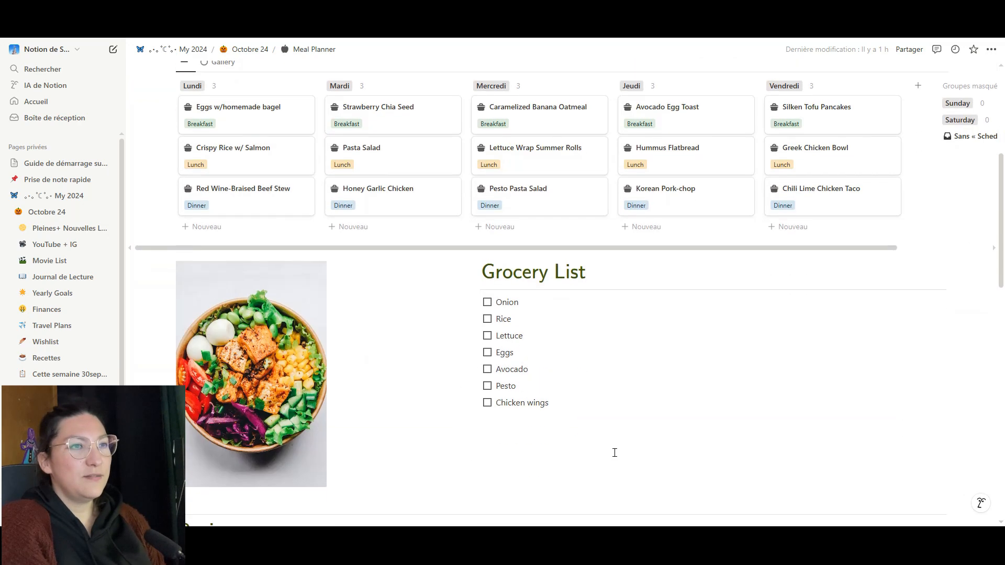
pyautogui.scroll(5, 616, 451)
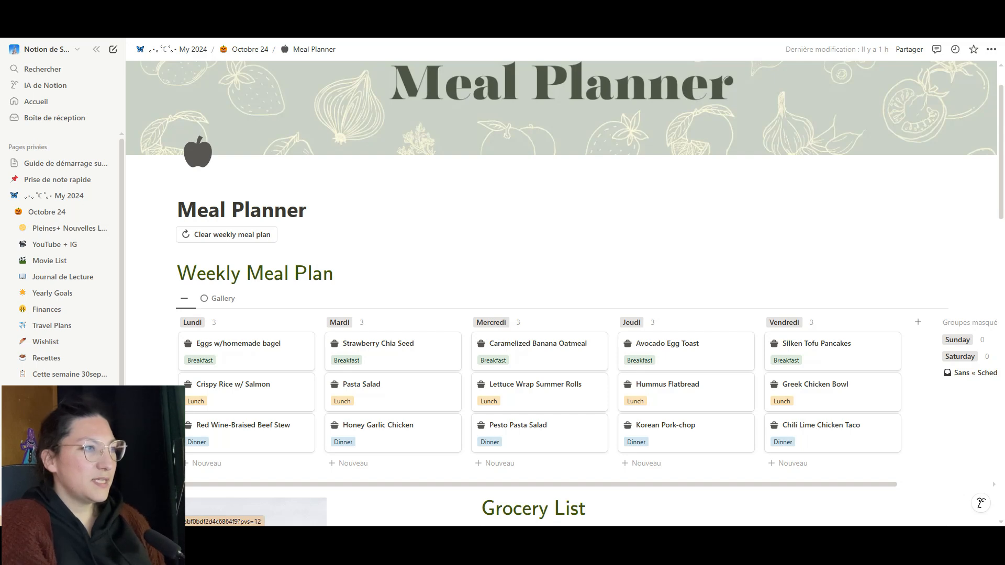
# View the Suivi des abonnements page's subscription table, followed by the monthly, long term and completed goals on the goals page.
pyautogui.click(63, 406)
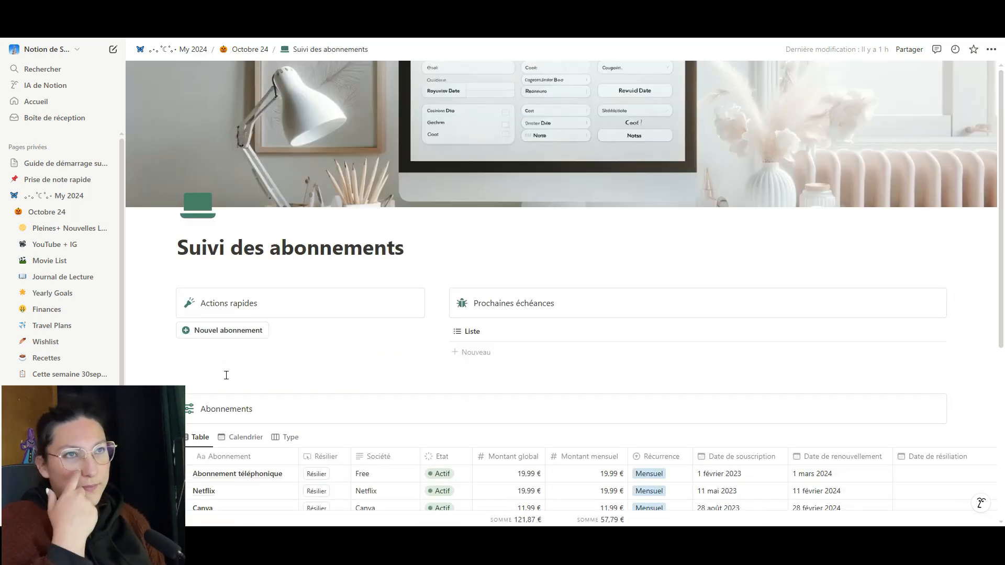
pyautogui.scroll(-4, 315, 313)
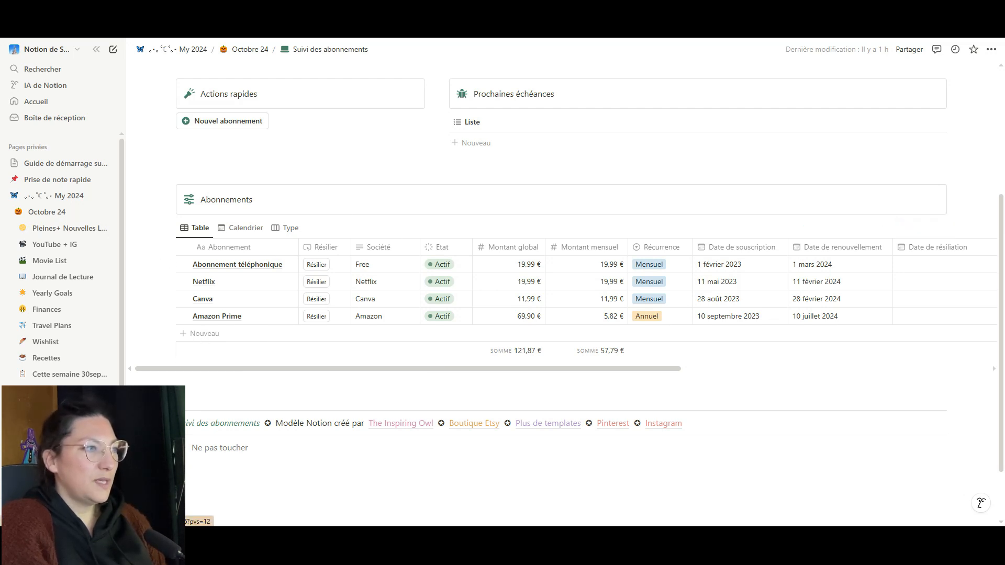
pyautogui.click(63, 439)
pyautogui.scroll(-4, 197, 371)
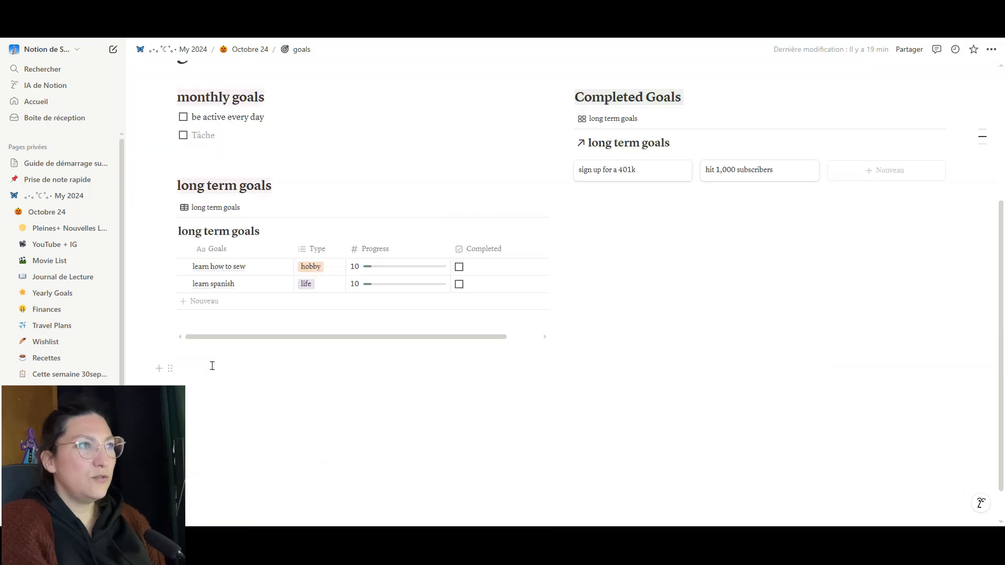
pyautogui.scroll(3, 211, 363)
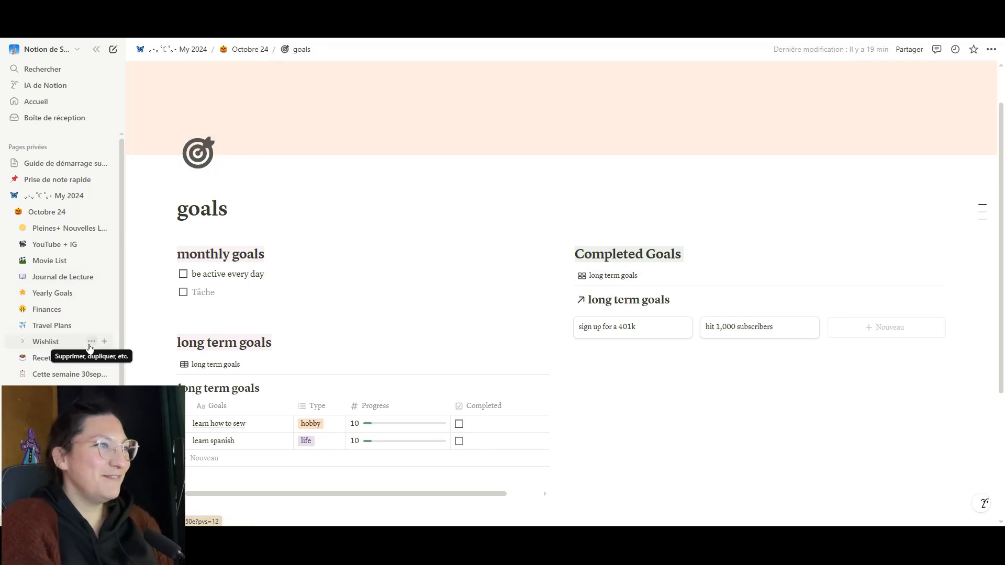
# Return to Octobre 24, open the page linked from Bilan et Intentions du Mois and read through its reflection prompts.
pyautogui.click(31, 215)
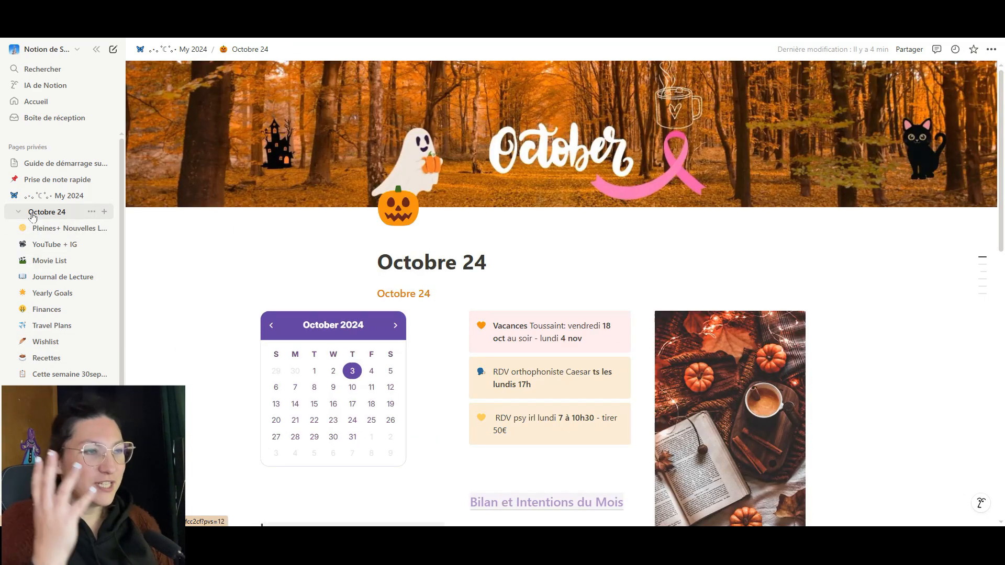
pyautogui.scroll(-3, 177, 233)
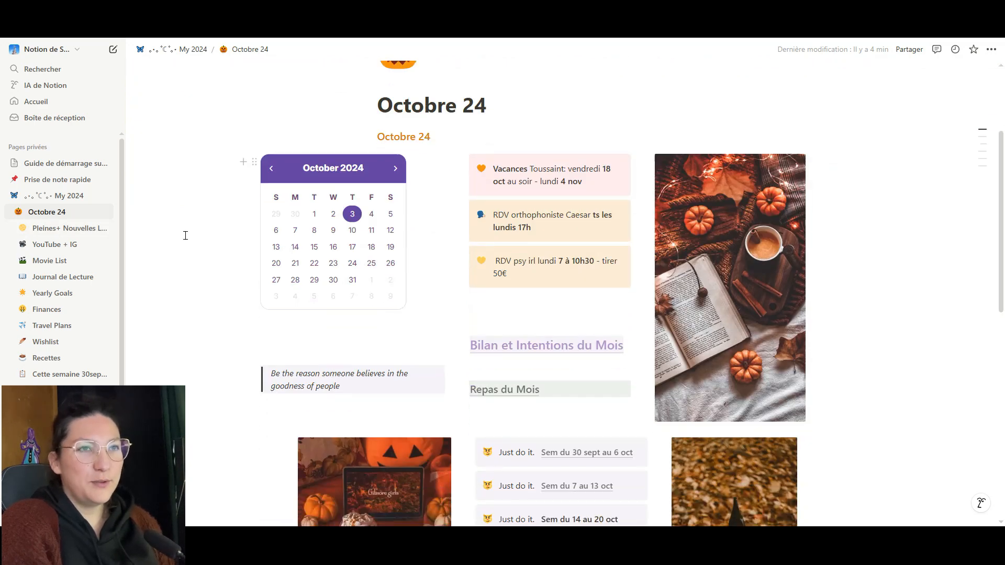
pyautogui.scroll(-2, 209, 308)
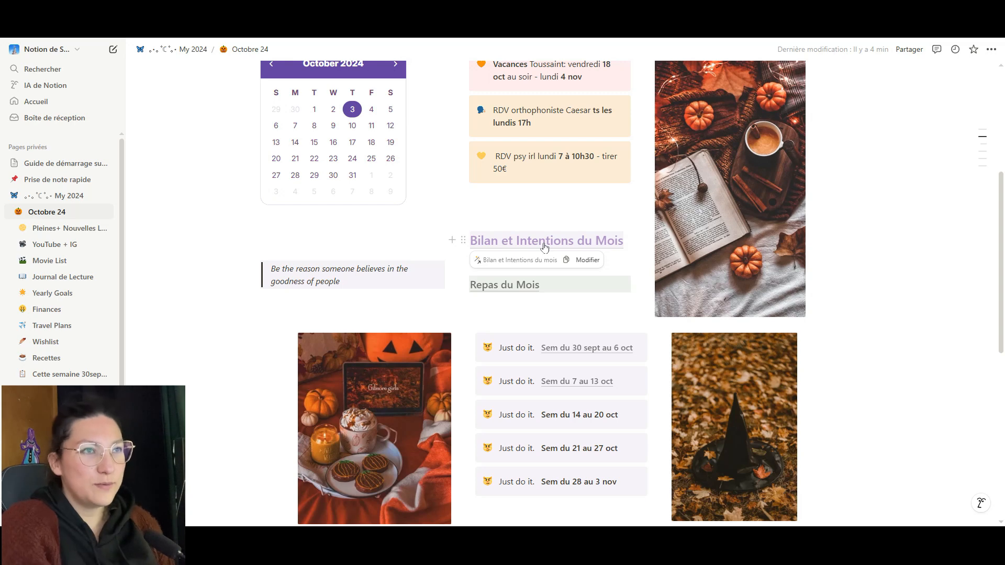
pyautogui.click(544, 241)
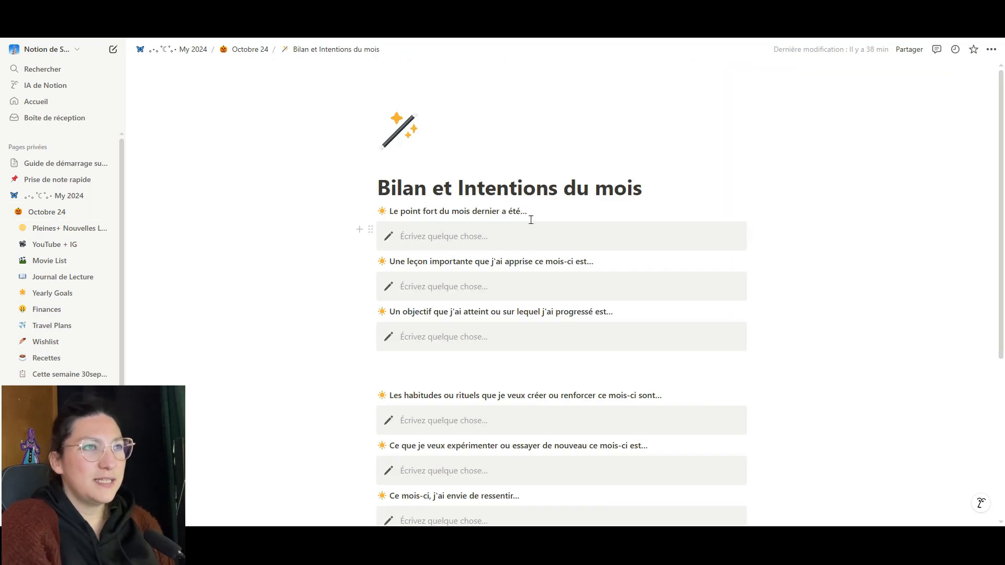
pyautogui.scroll(-2, 491, 218)
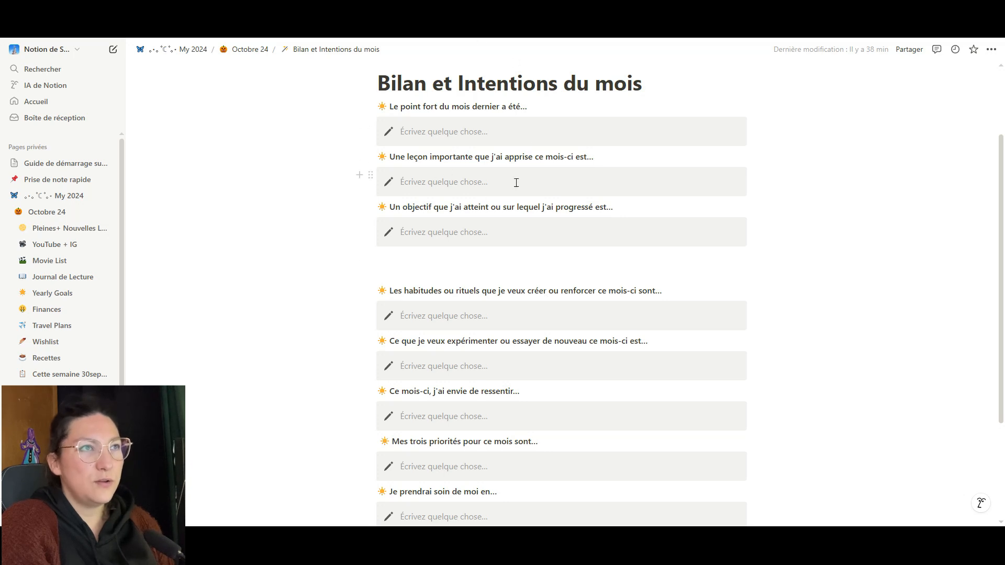
pyautogui.scroll(-2, 523, 241)
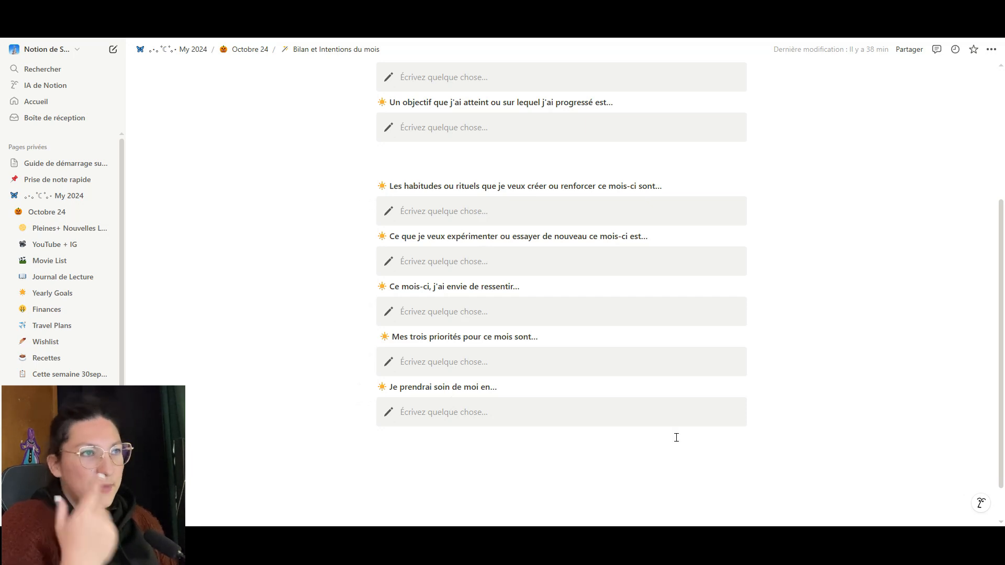
pyautogui.scroll(4, 676, 438)
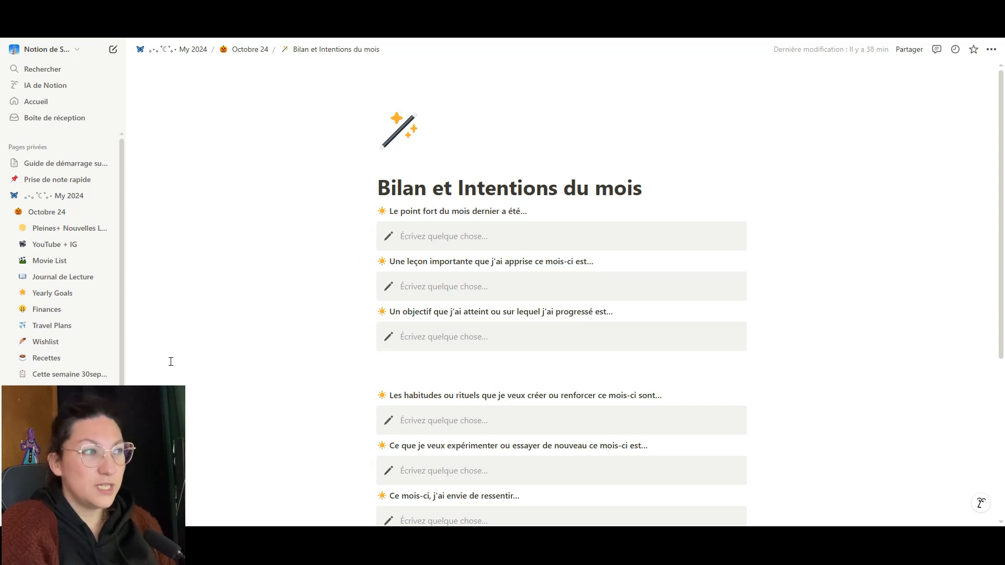
# Return to Octobre 24 and review it down to the Astro, Monthly and Life sections and the subpage list.
pyautogui.click(51, 215)
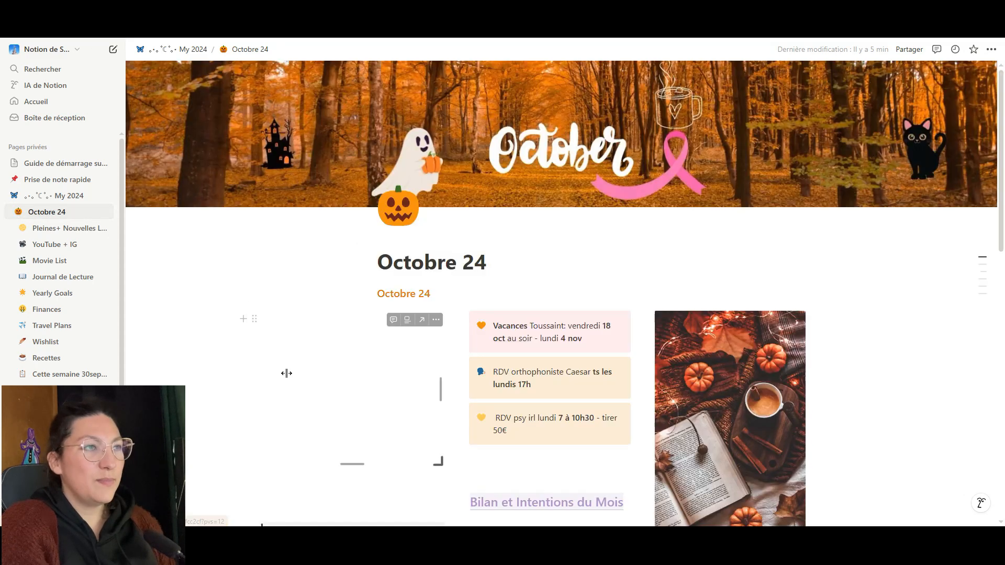
pyautogui.scroll(-3, 201, 354)
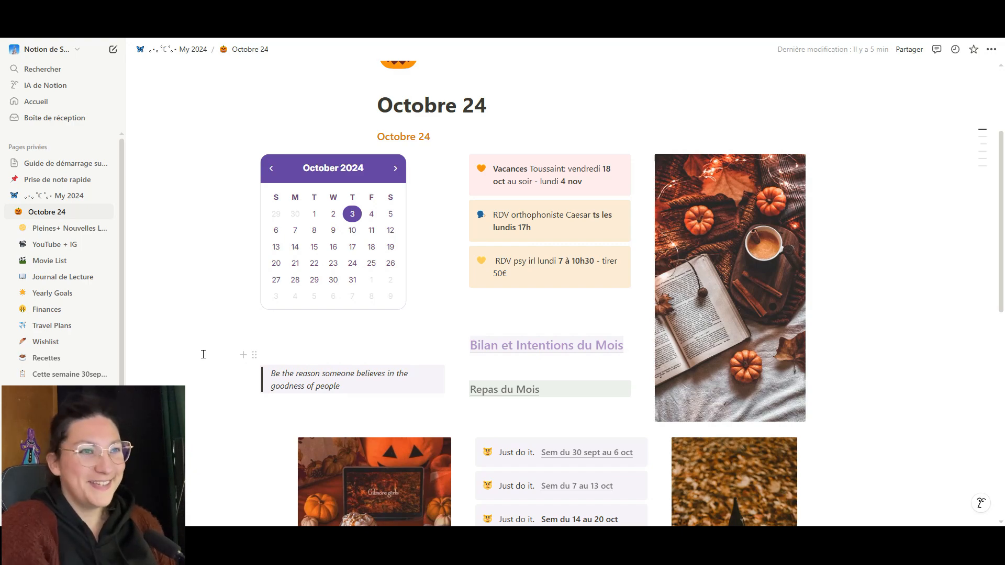
pyautogui.scroll(-4, 384, 343)
pyautogui.scroll(-4, 384, 331)
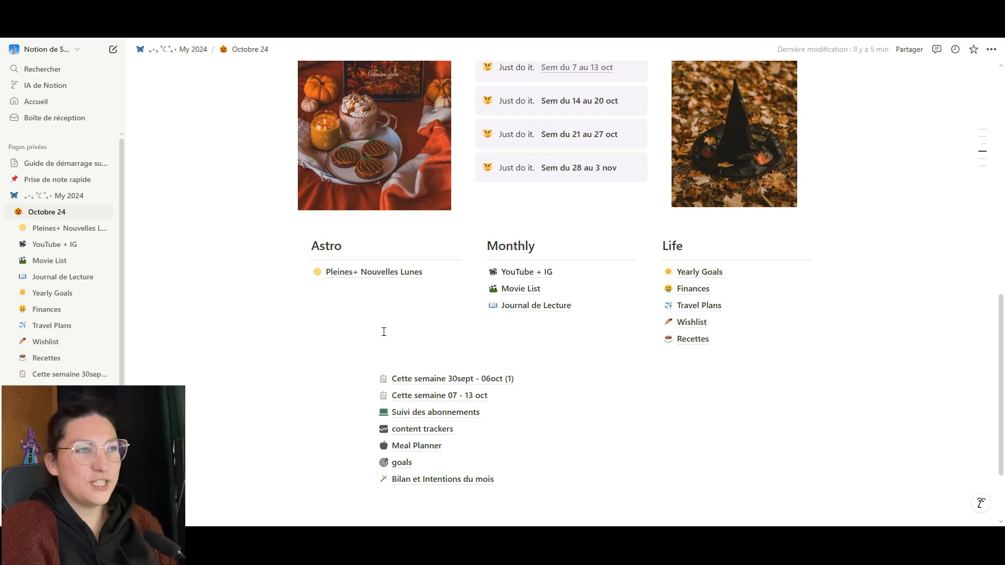
pyautogui.scroll(3, 384, 331)
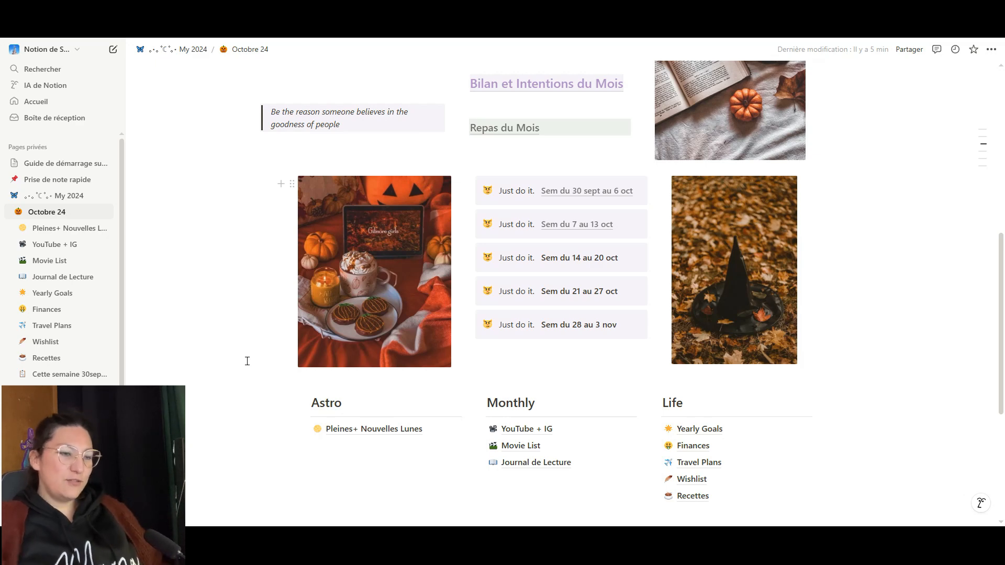
# Check which weekly page the Sem du 30 sept au 6 oct callout opens and go back to Octobre 24's weekly callouts.
pyautogui.click(590, 192)
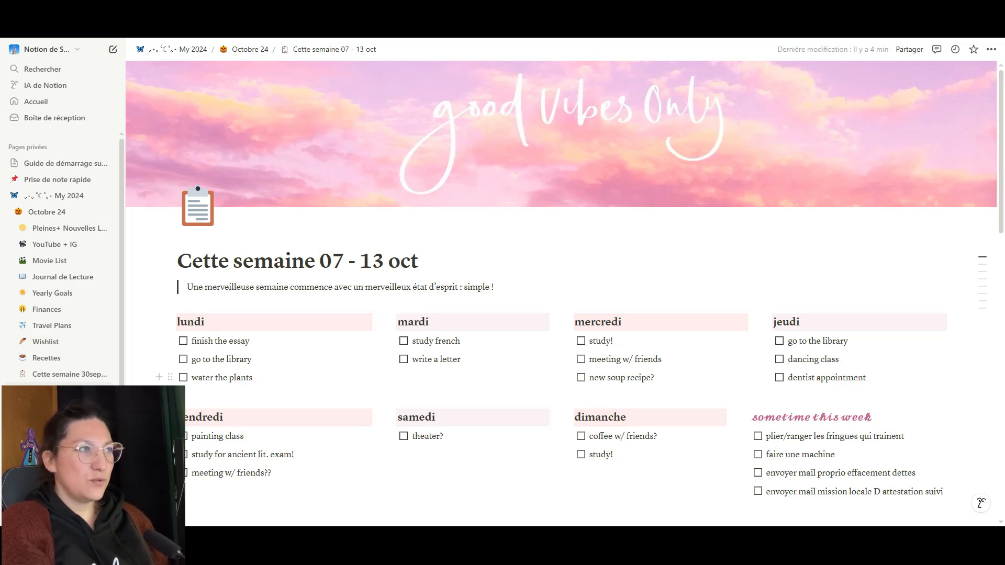
pyautogui.click(36, 212)
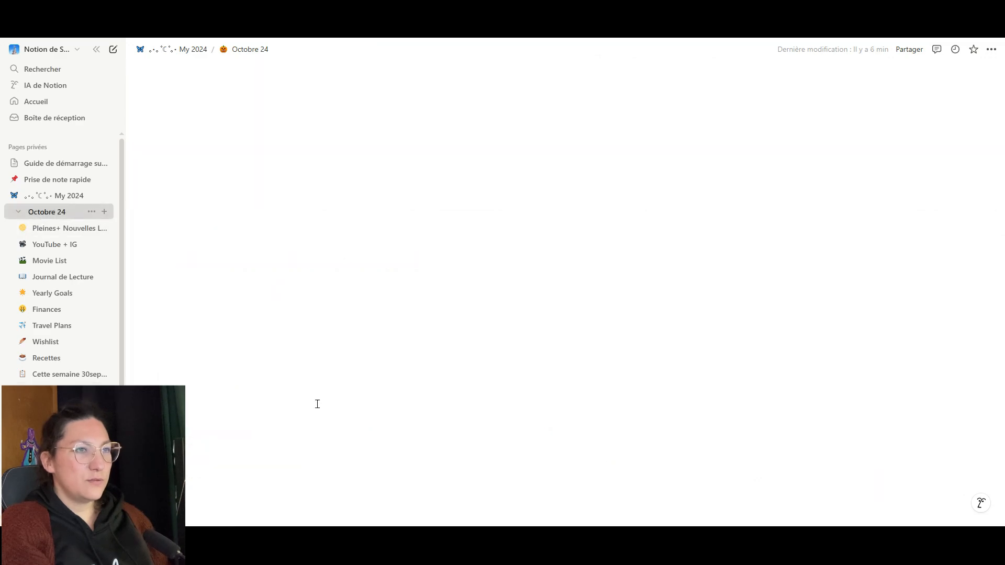
pyautogui.scroll(-4, 413, 380)
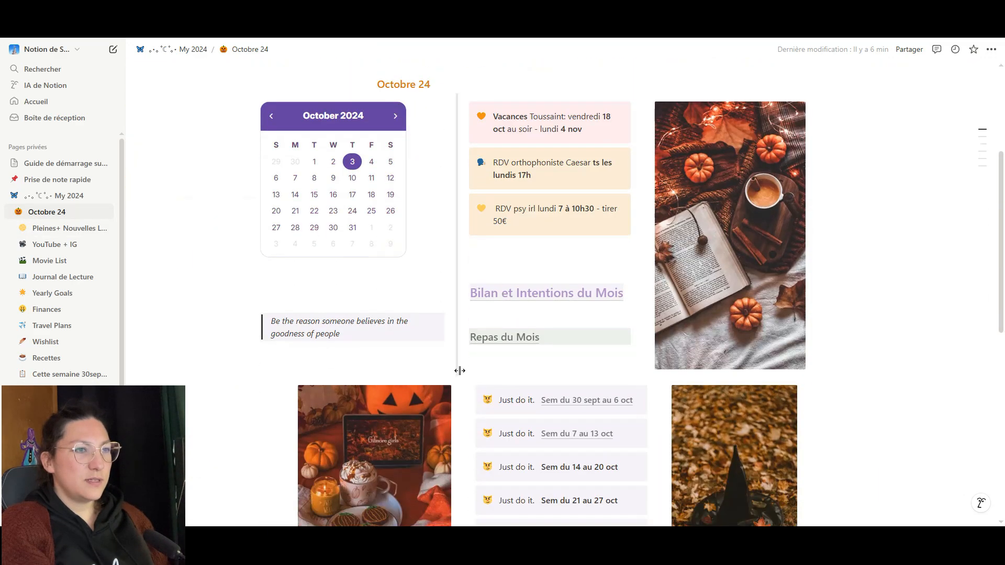
# Check which weekly page the Sem du 7 au 13 oct callout opens and return to Octobre 24's weekly callouts.
pyautogui.click(575, 405)
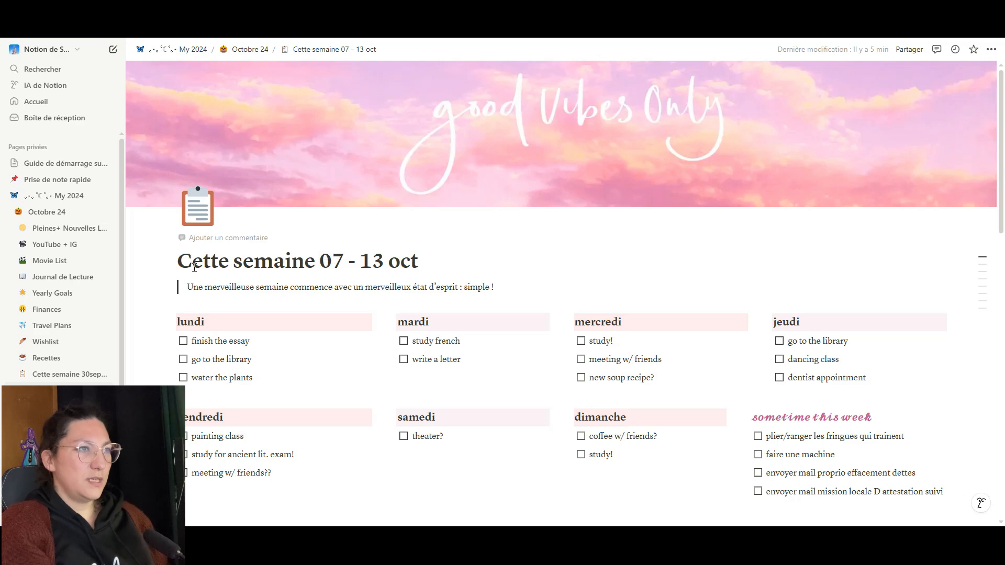
pyautogui.click(55, 212)
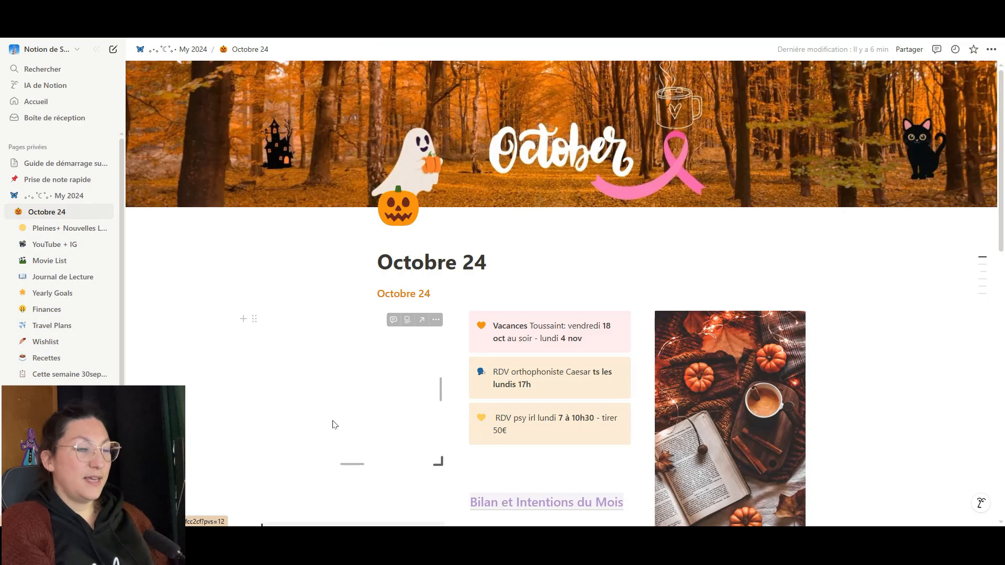
pyautogui.scroll(-5, 482, 407)
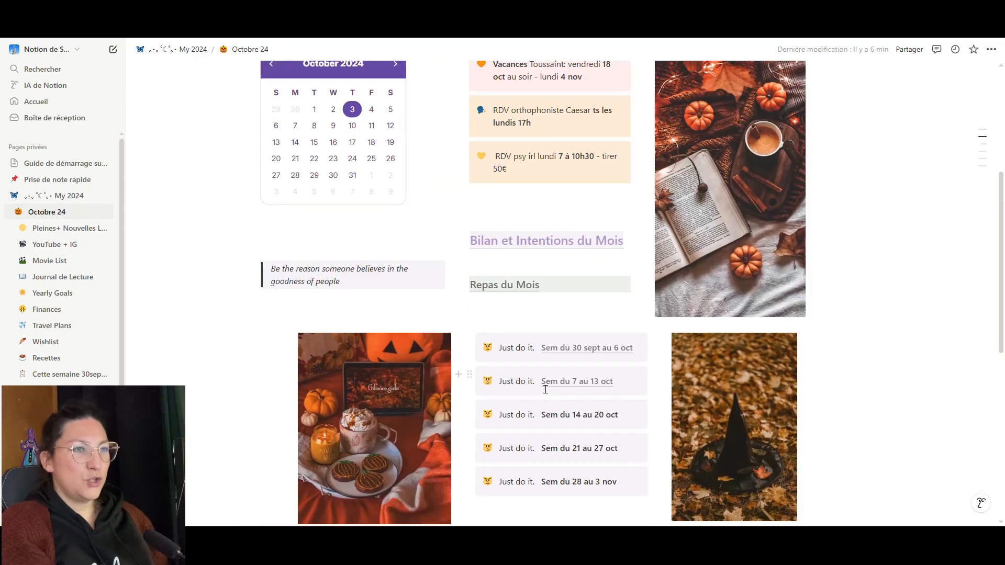
# Copy the Sem du 30 sept au 6 oct link text from the first weekly callout and clear the selection.
pyautogui.moveTo(541, 347); pyautogui.dragTo(626, 351)
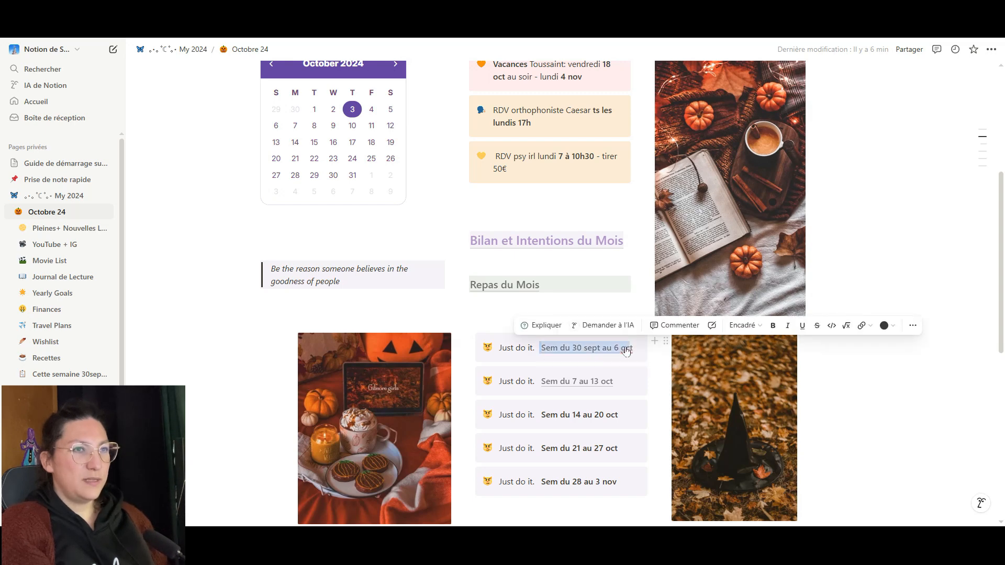
pyautogui.rightClick(626, 350)
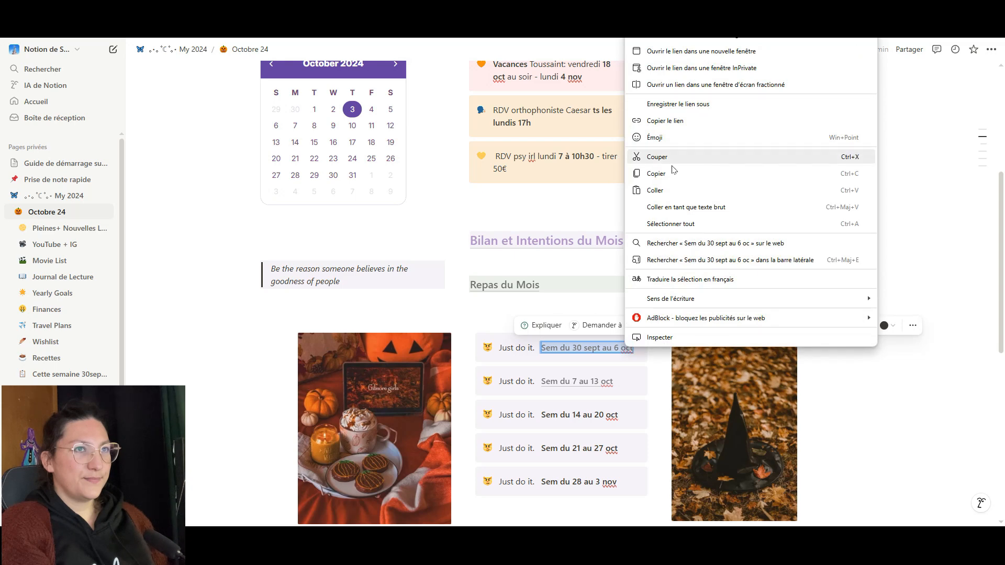
pyautogui.click(661, 176)
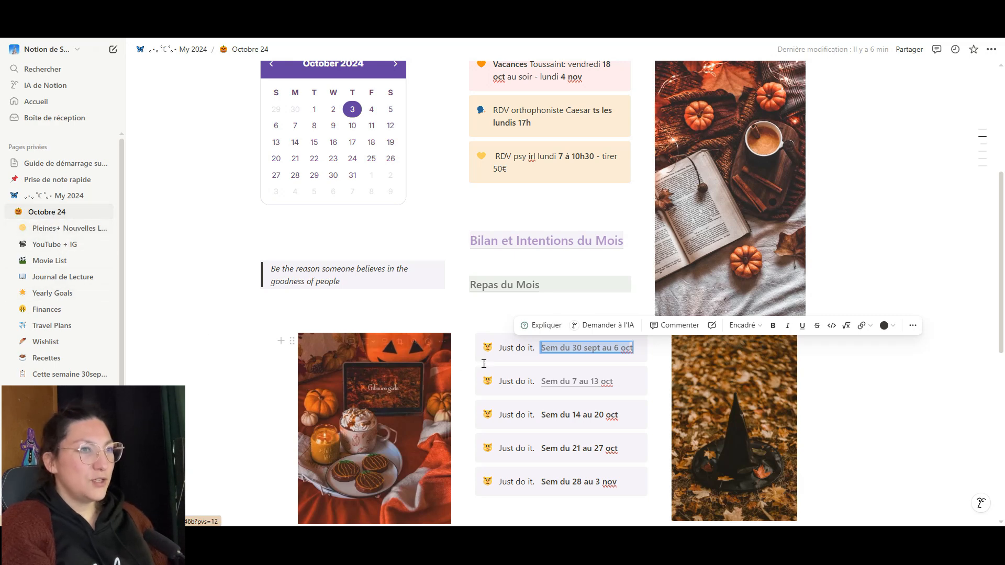
pyautogui.click(577, 352)
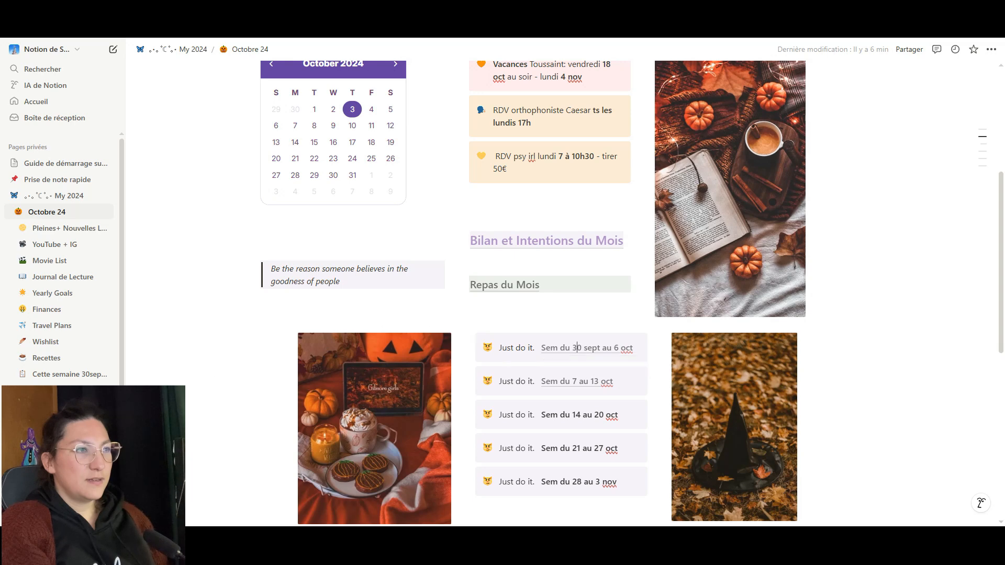
# On the Cette semaine 30 sept - 06 oct page, mark jeudi's Filmer vlog, petites courses Lidl and Organiser mon Notion tasks as done.
pyautogui.click(529, 309)
pyautogui.click(558, 368)
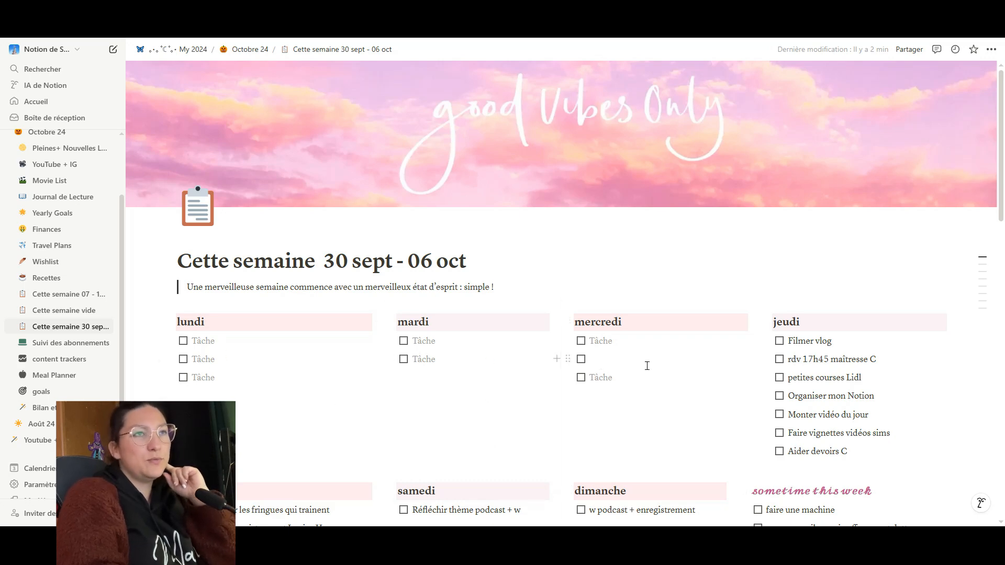
pyautogui.scroll(-3, 644, 345)
pyautogui.scroll(1, 765, 247)
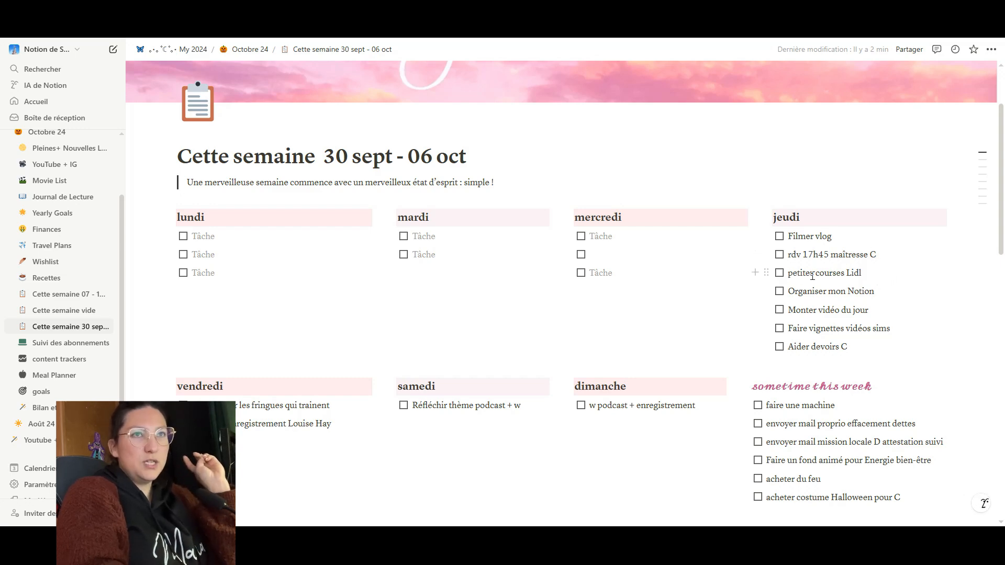
pyautogui.click(779, 237)
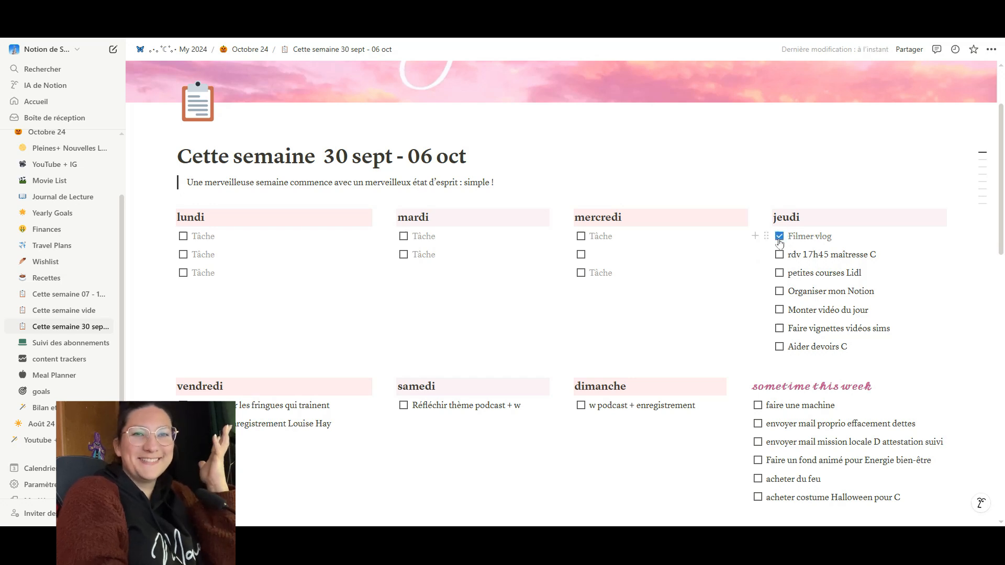
pyautogui.click(779, 273)
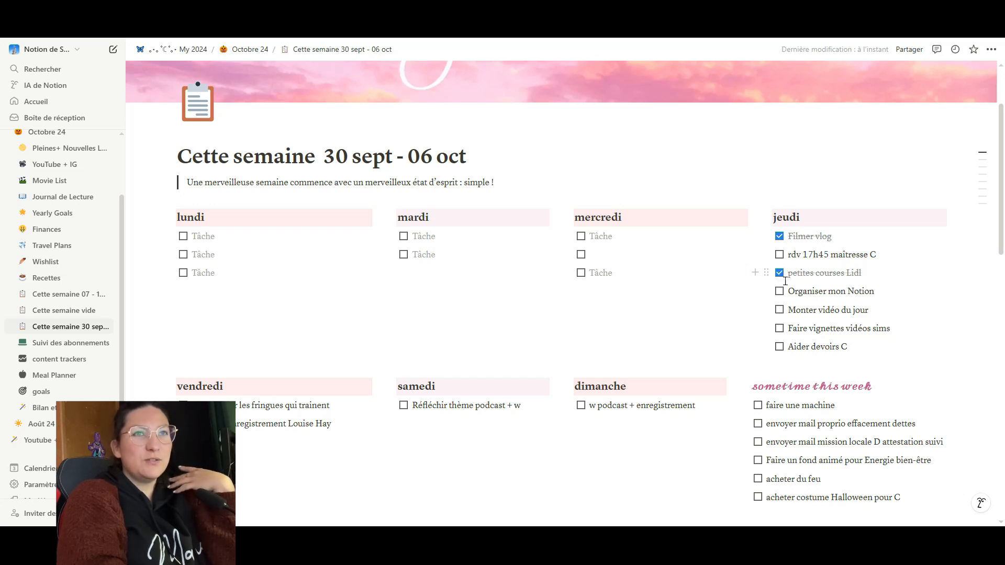
pyautogui.click(779, 292)
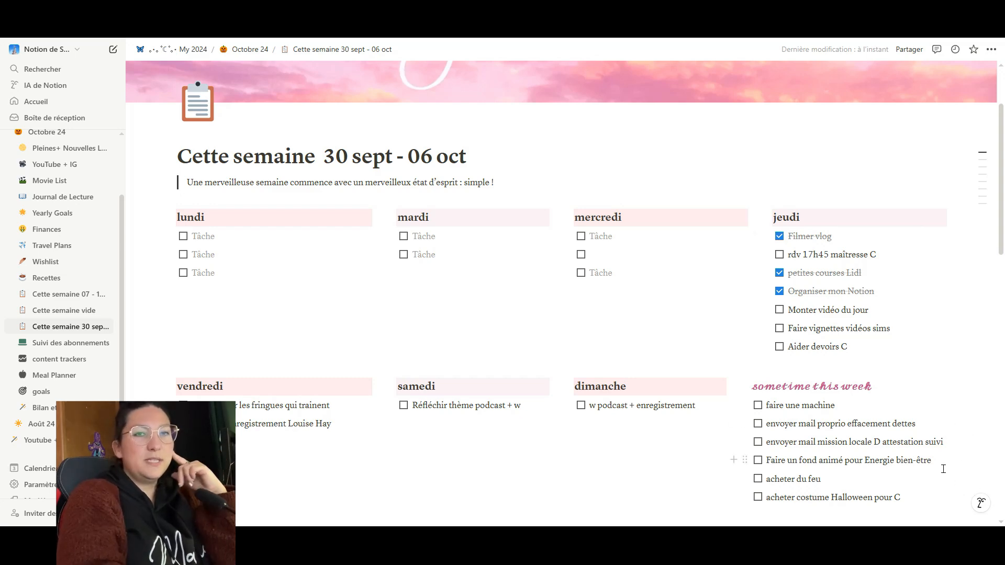
# Review the week's remaining tasks, the sometime this week list, the habitudes journalières table and the calendar below it.
pyautogui.scroll(-3, 529, 439)
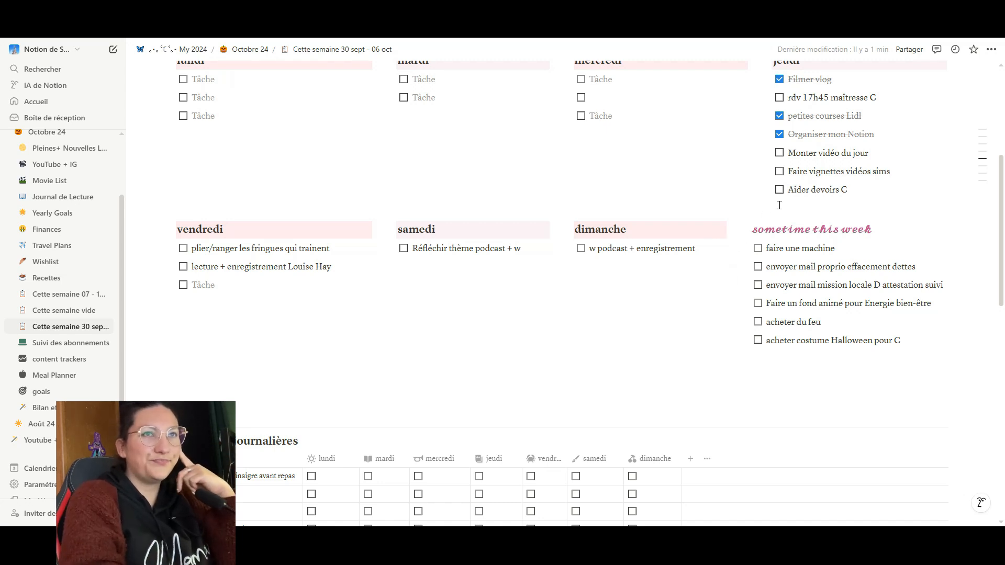
pyautogui.scroll(-1, 779, 205)
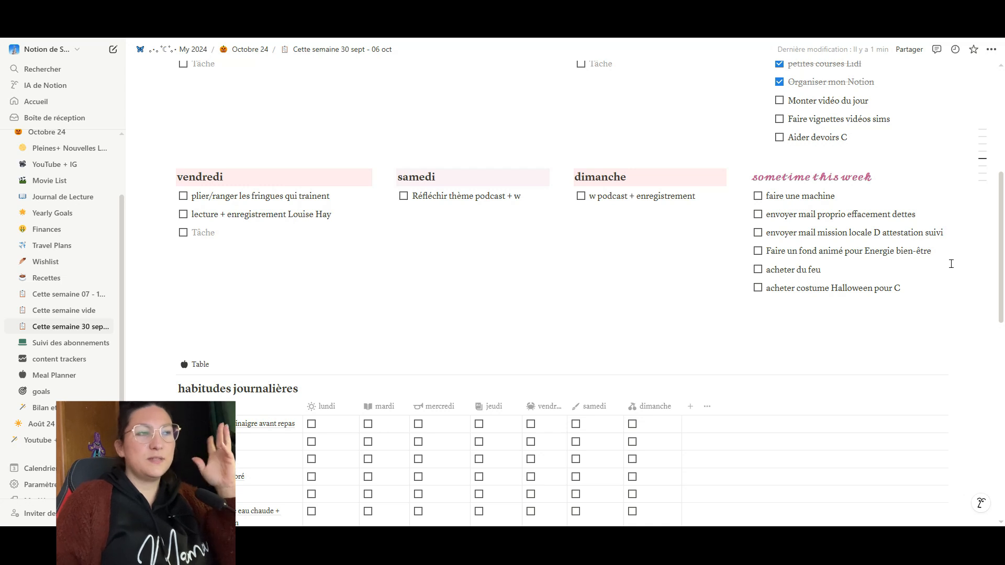
pyautogui.scroll(-1, 653, 321)
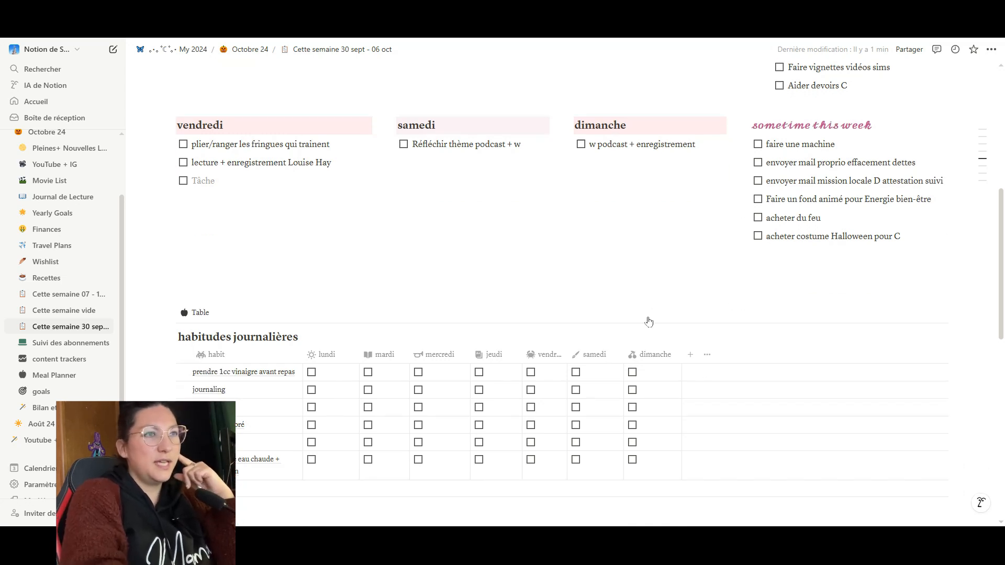
pyautogui.scroll(-3, 654, 321)
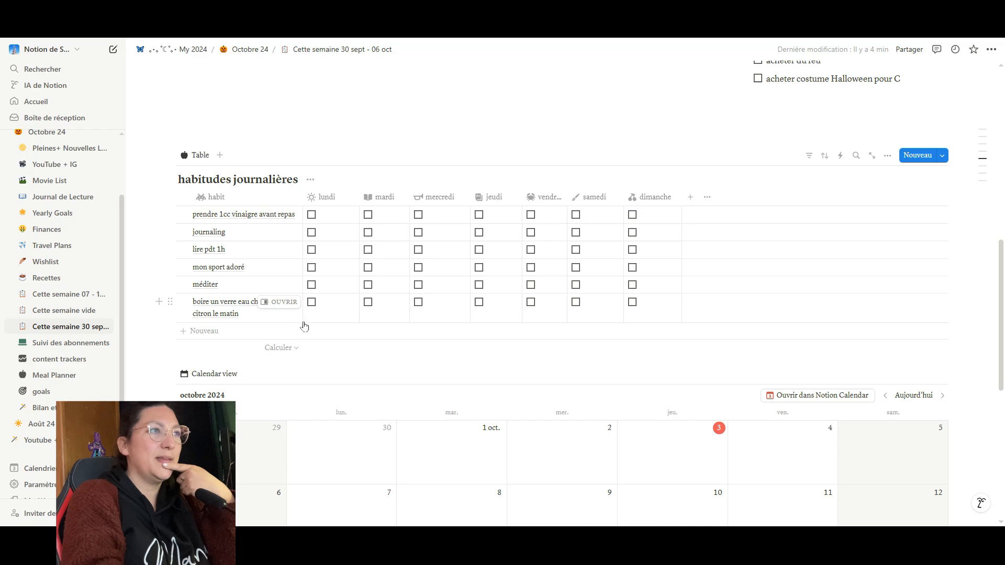
pyautogui.scroll(-3, 277, 340)
pyautogui.scroll(4, 411, 246)
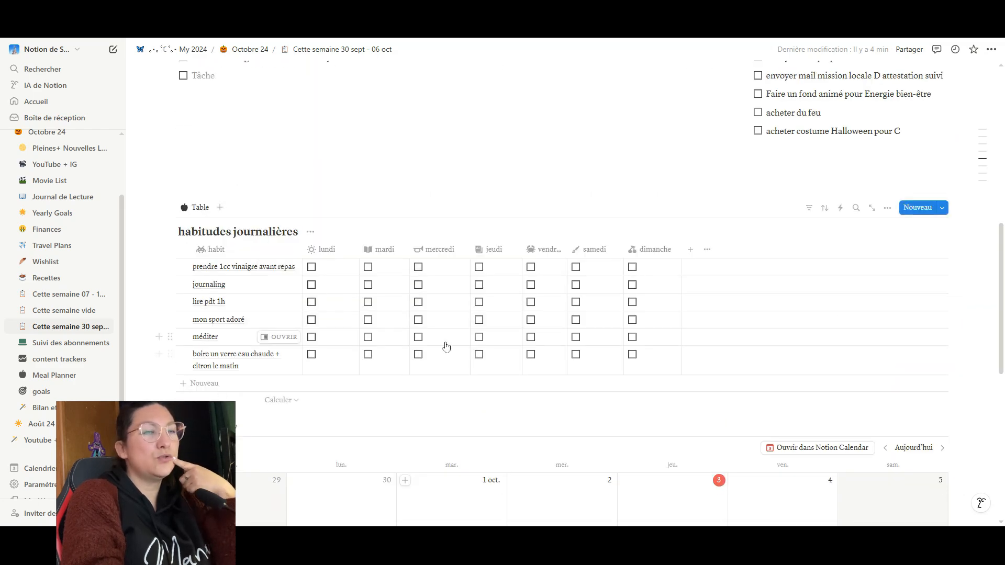
pyautogui.scroll(10, 440, 343)
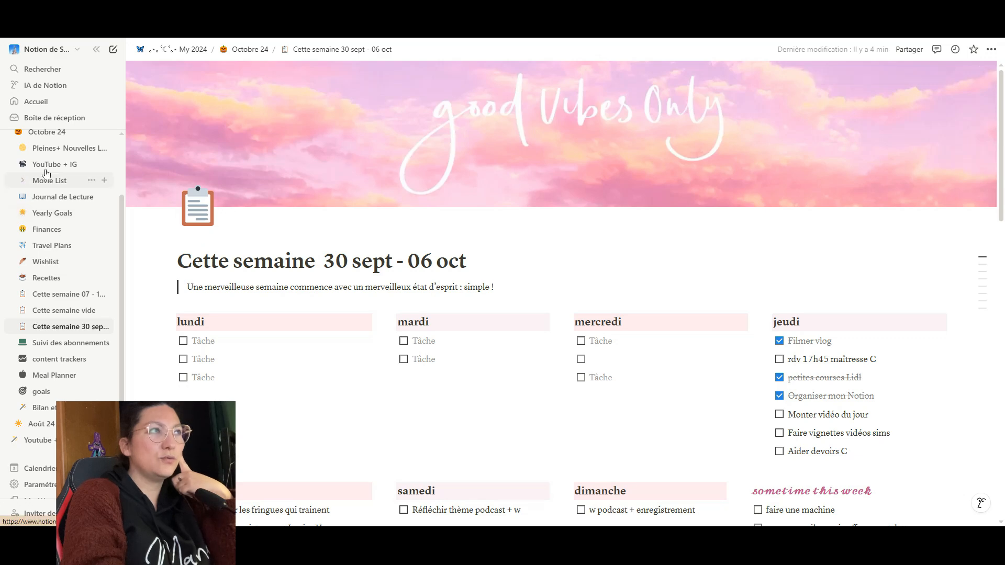
# Go back to Octobre 24 and look over its calendar, reminders, weekly callouts and section links once more.
pyautogui.click(48, 135)
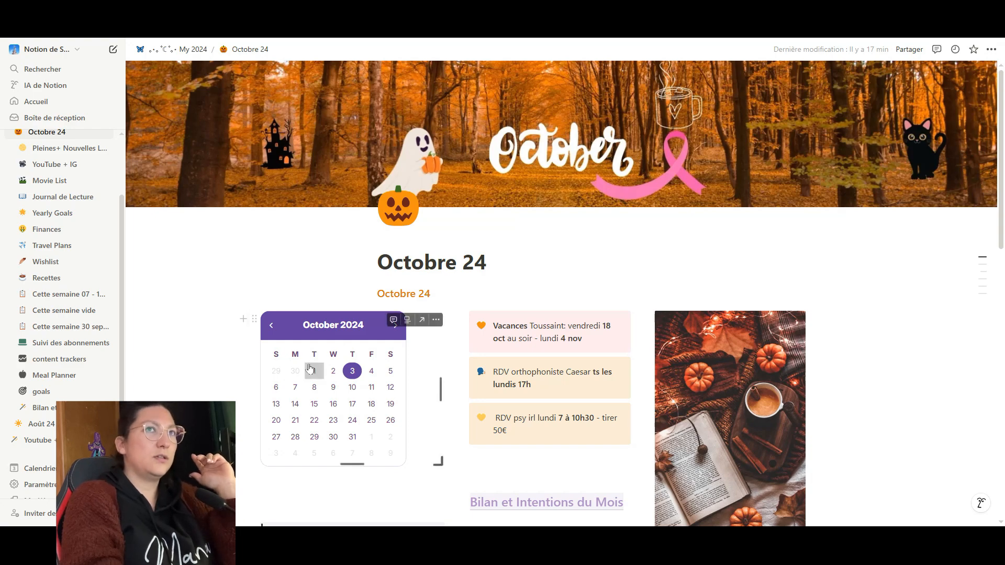
pyautogui.scroll(-2, 275, 383)
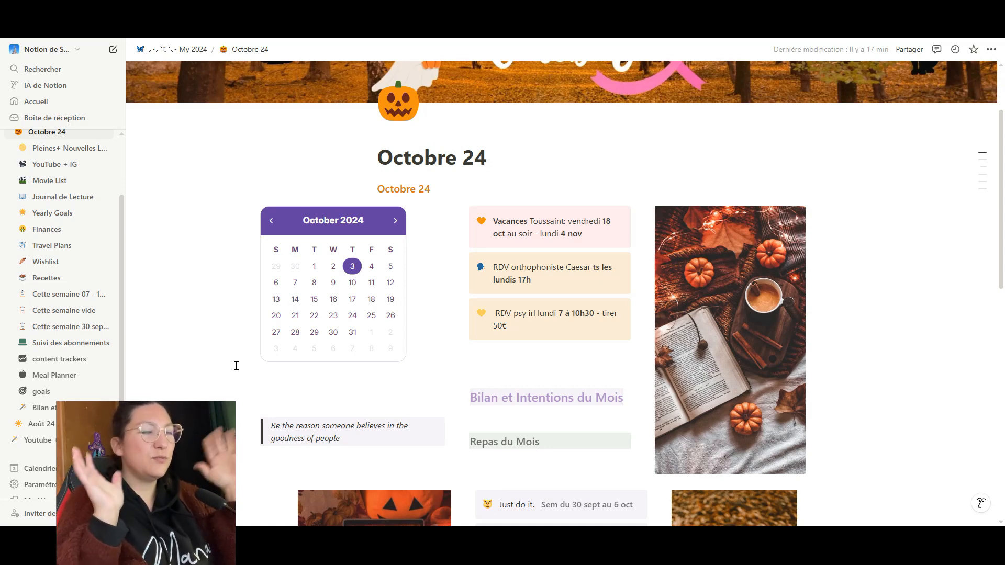
pyautogui.scroll(2, 440, 321)
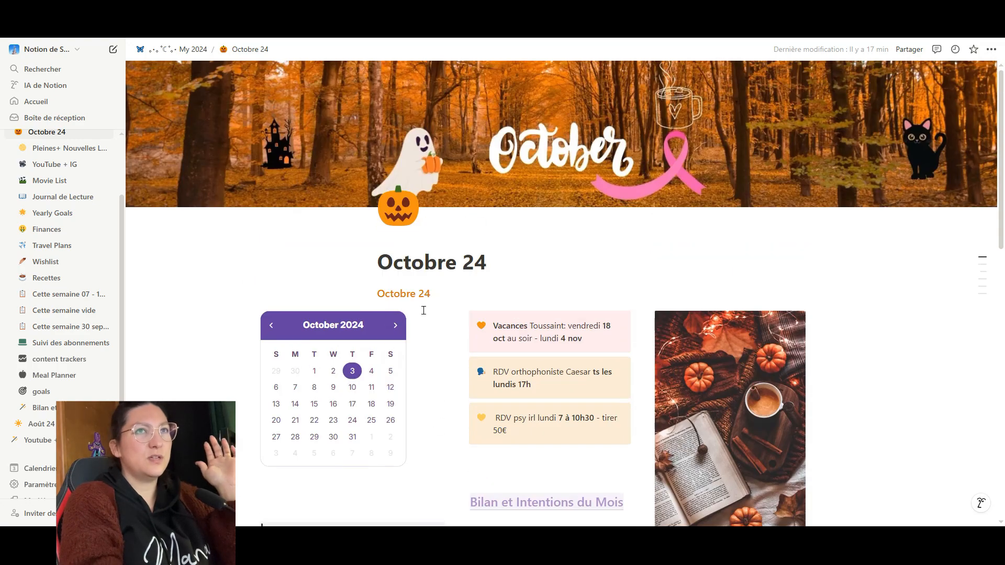
pyautogui.scroll(-4, 434, 304)
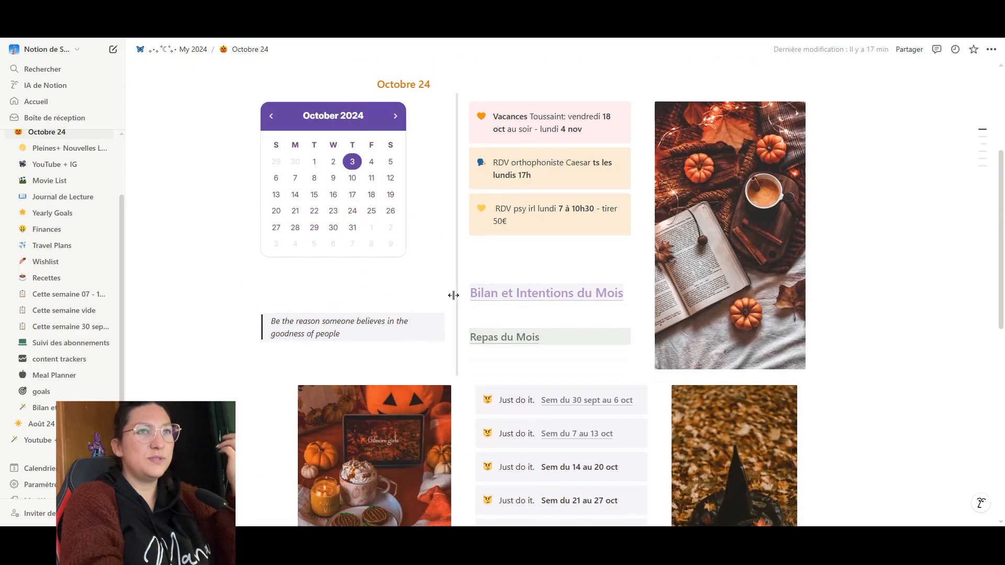
pyautogui.scroll(-5, 908, 286)
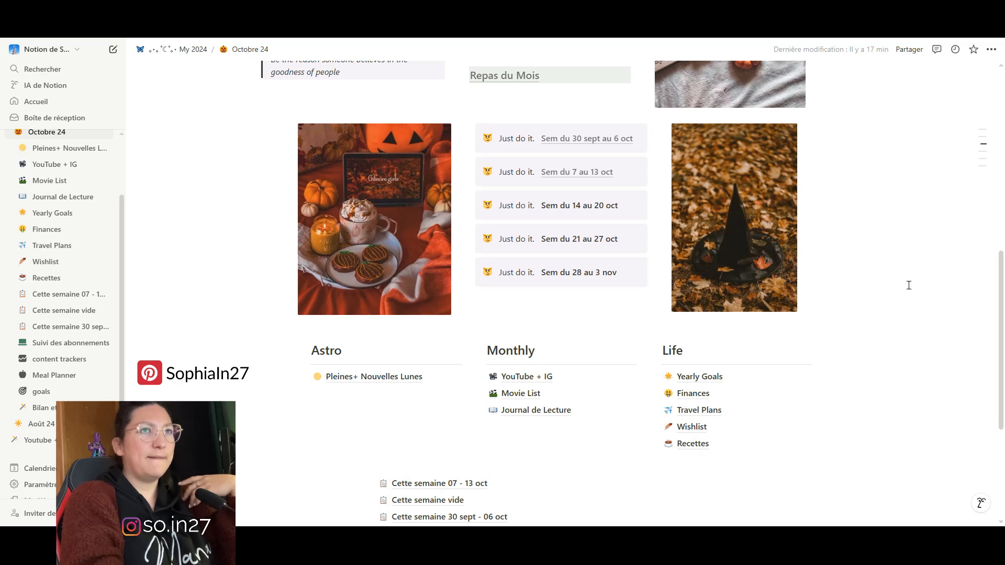
pyautogui.scroll(3, 852, 301)
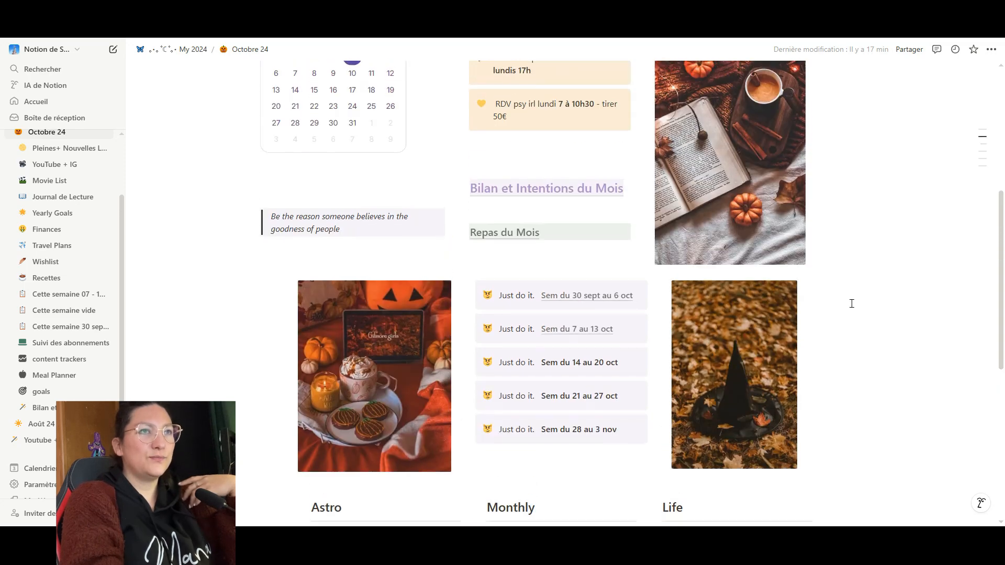